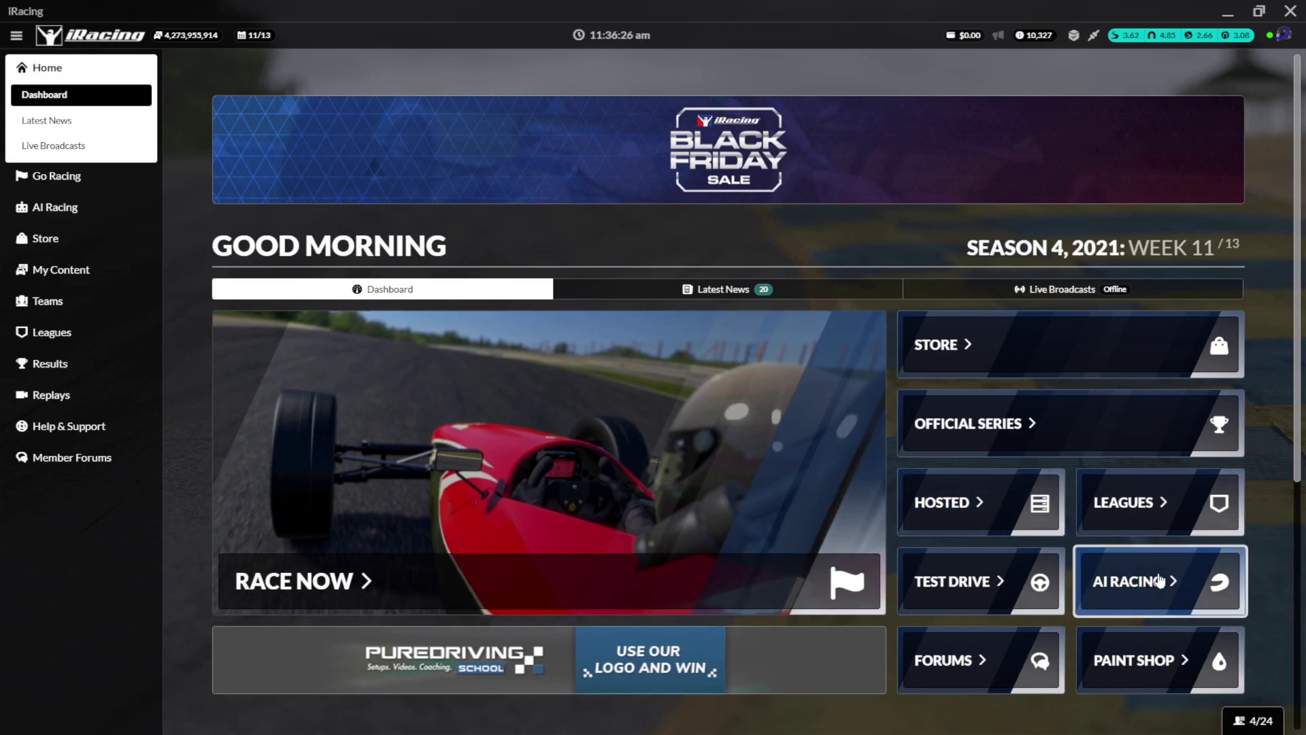
- Go to AI Racing and open the Opponent Rosters list of saved rosters
click(1159, 579)
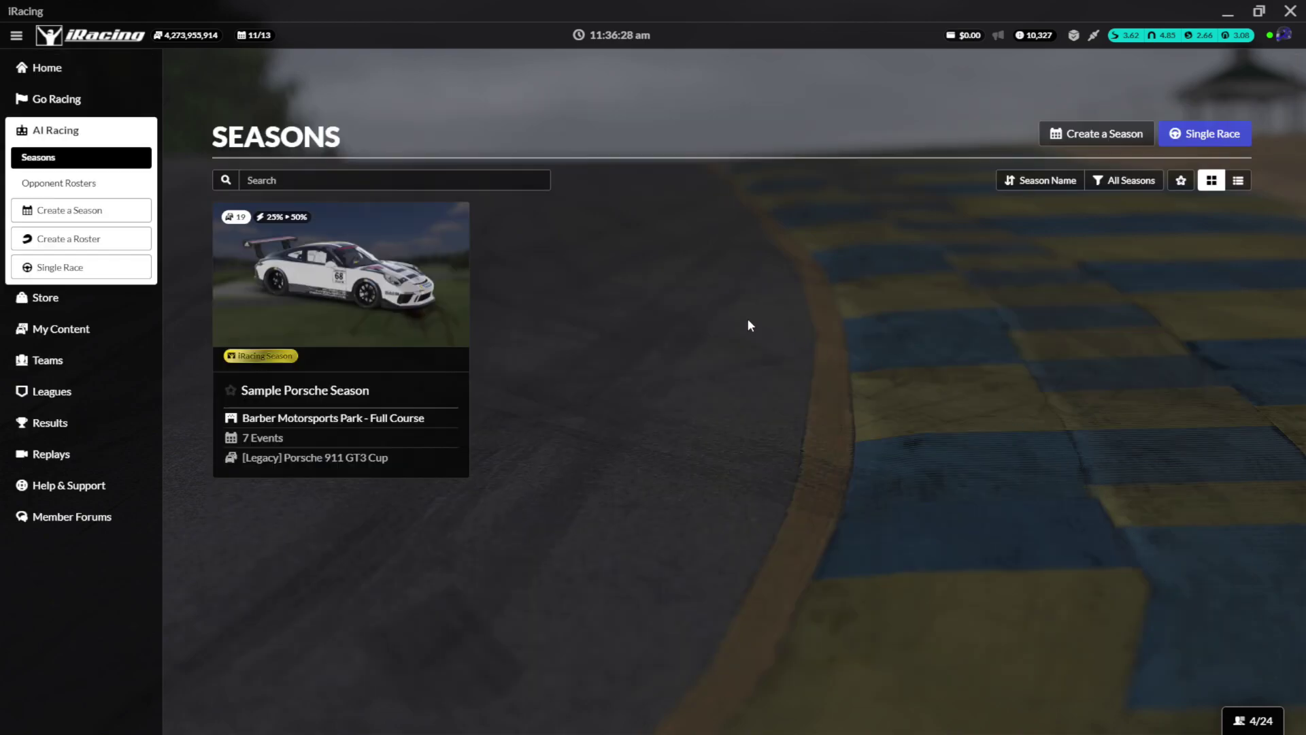
click(55, 190)
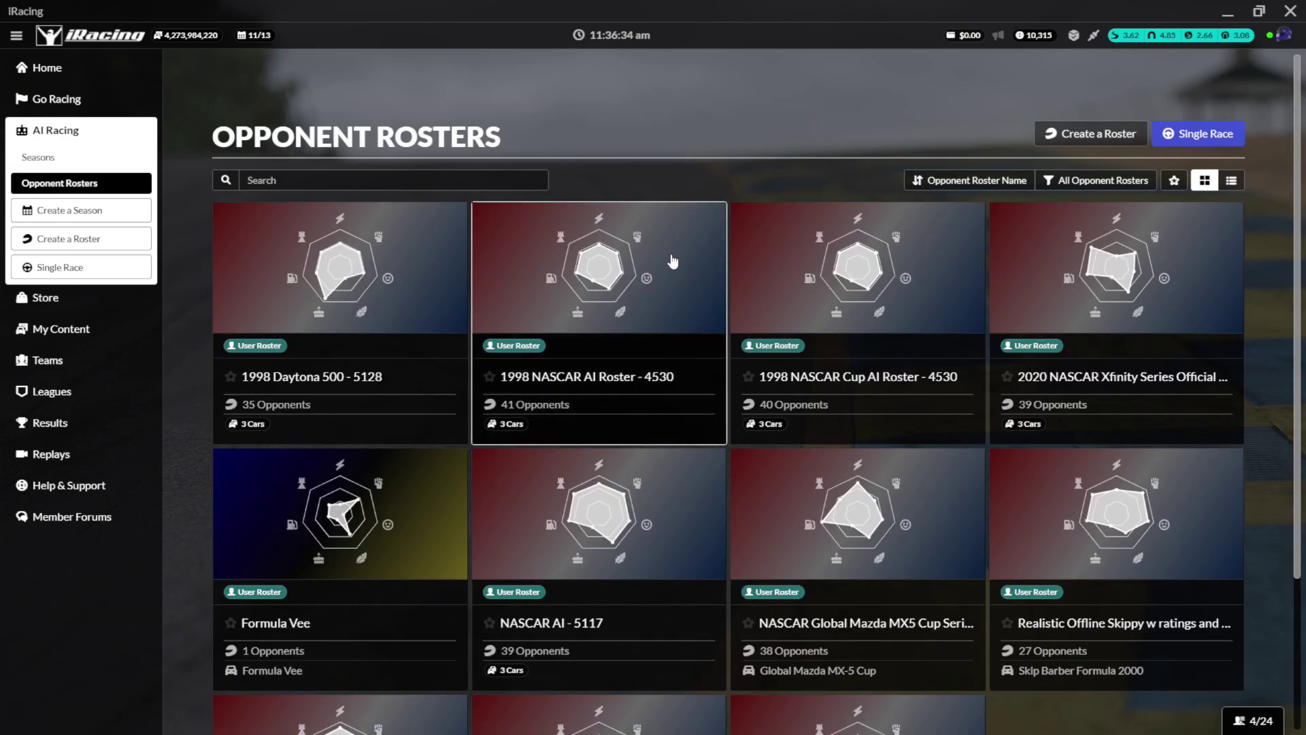
scroll(697, 452, down, 3)
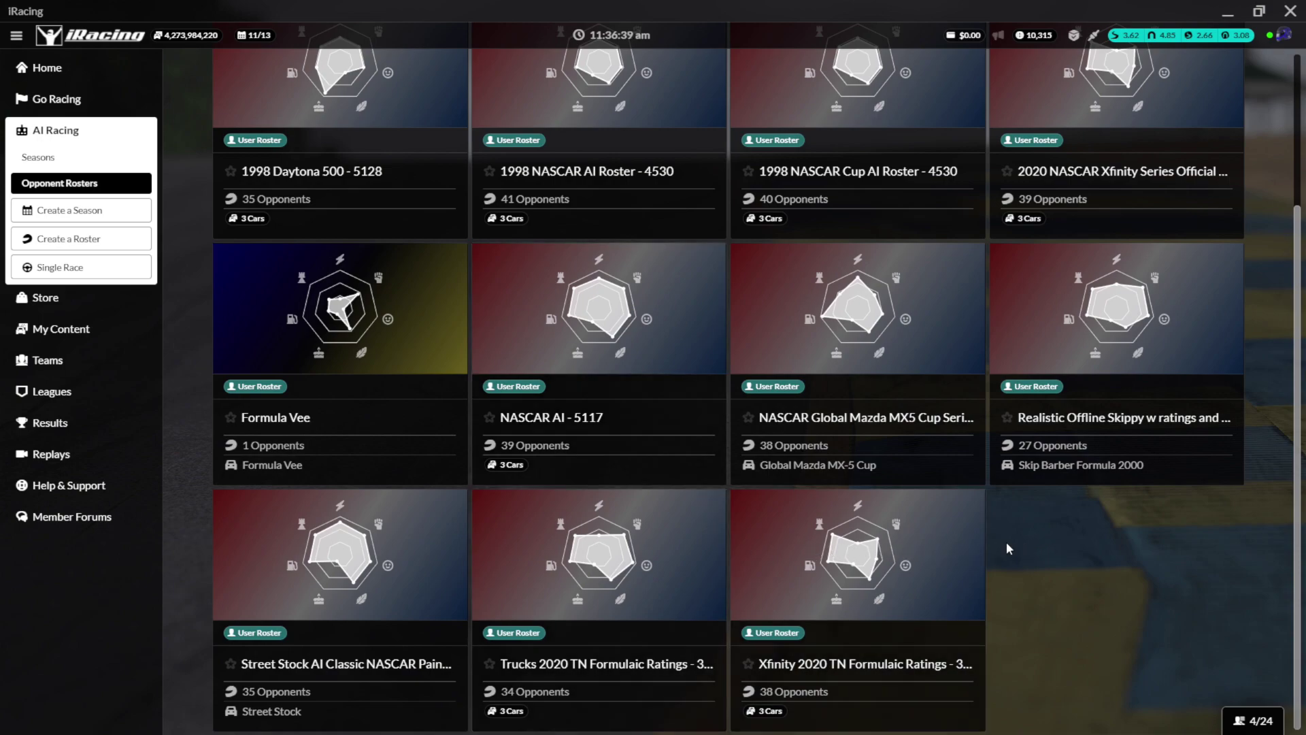
scroll(979, 551, up, 3)
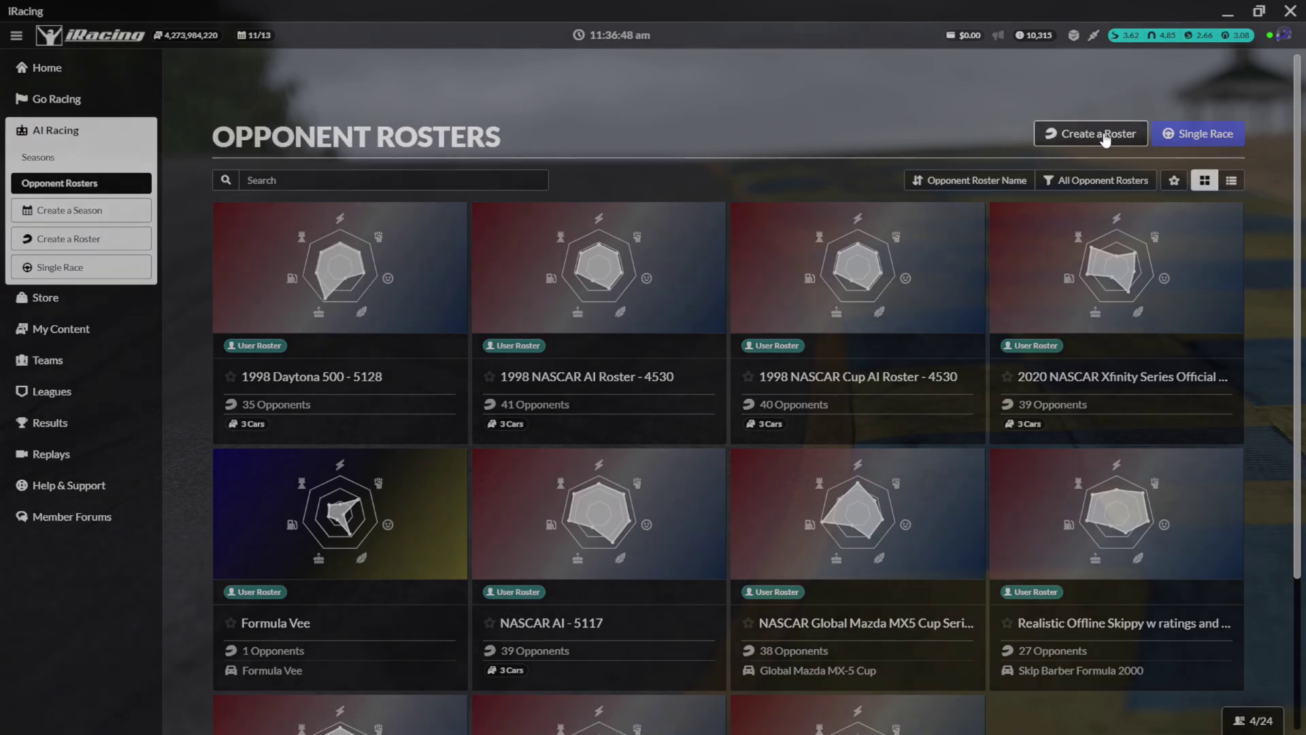
- Start a new opponent roster named Street Stock and list the cars available to add
click(1106, 136)
text(Street St)
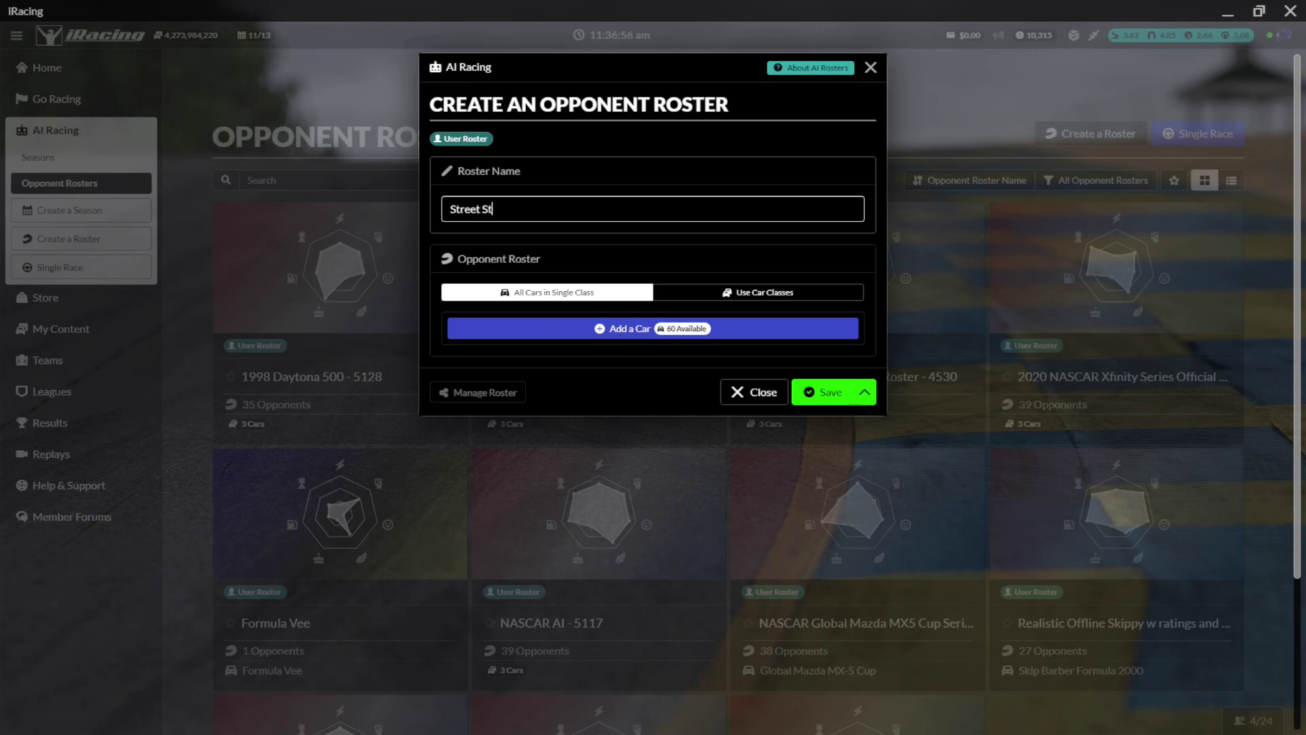
text(ock)
click(600, 329)
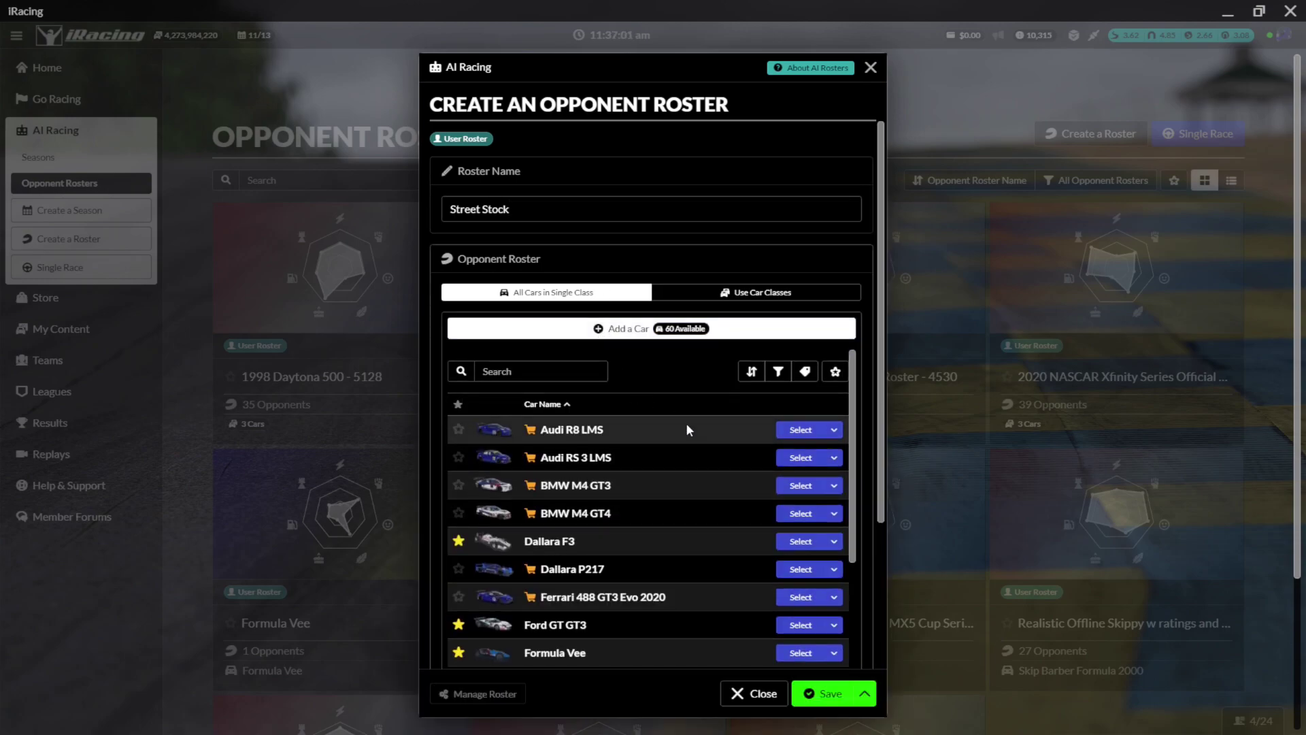
scroll(686, 422, down, 3)
scroll(685, 422, down, 4)
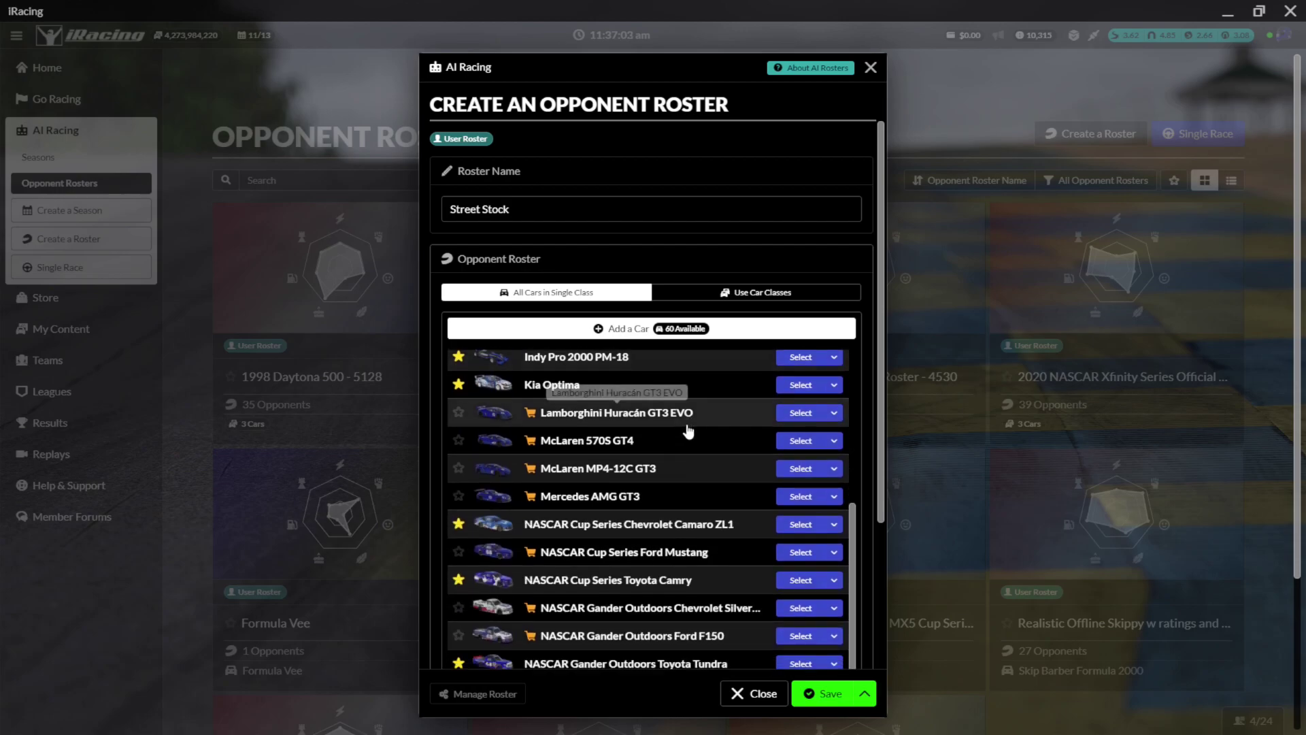
scroll(686, 426, down, 4)
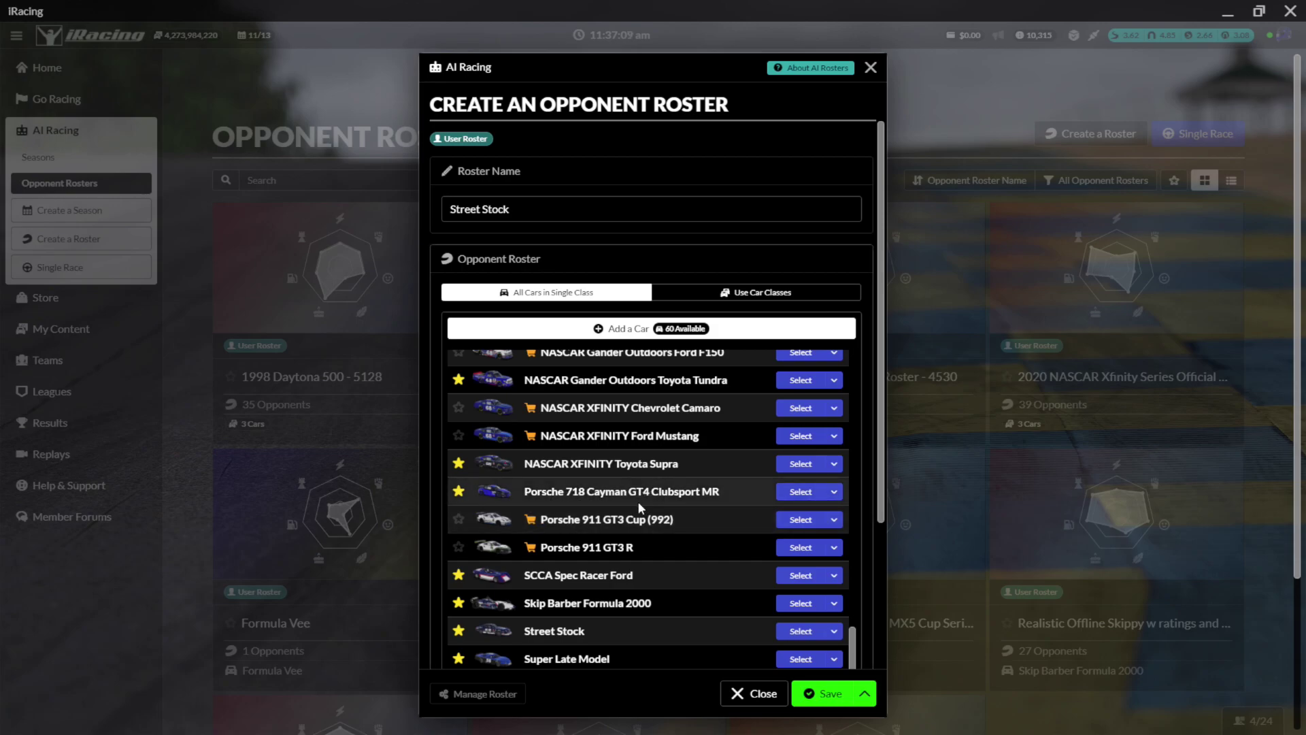
scroll(547, 527, down, 4)
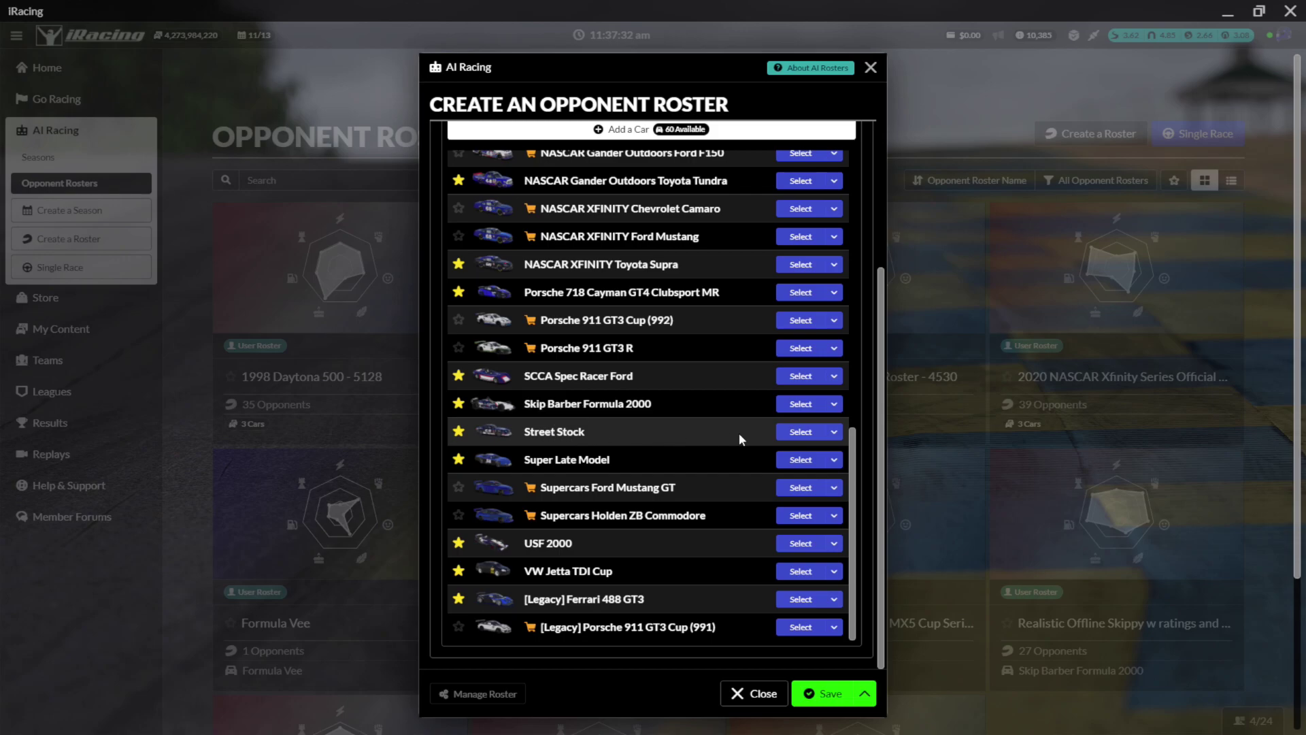
- Add one Street Stock driver as a test, then delete that driver row
click(804, 436)
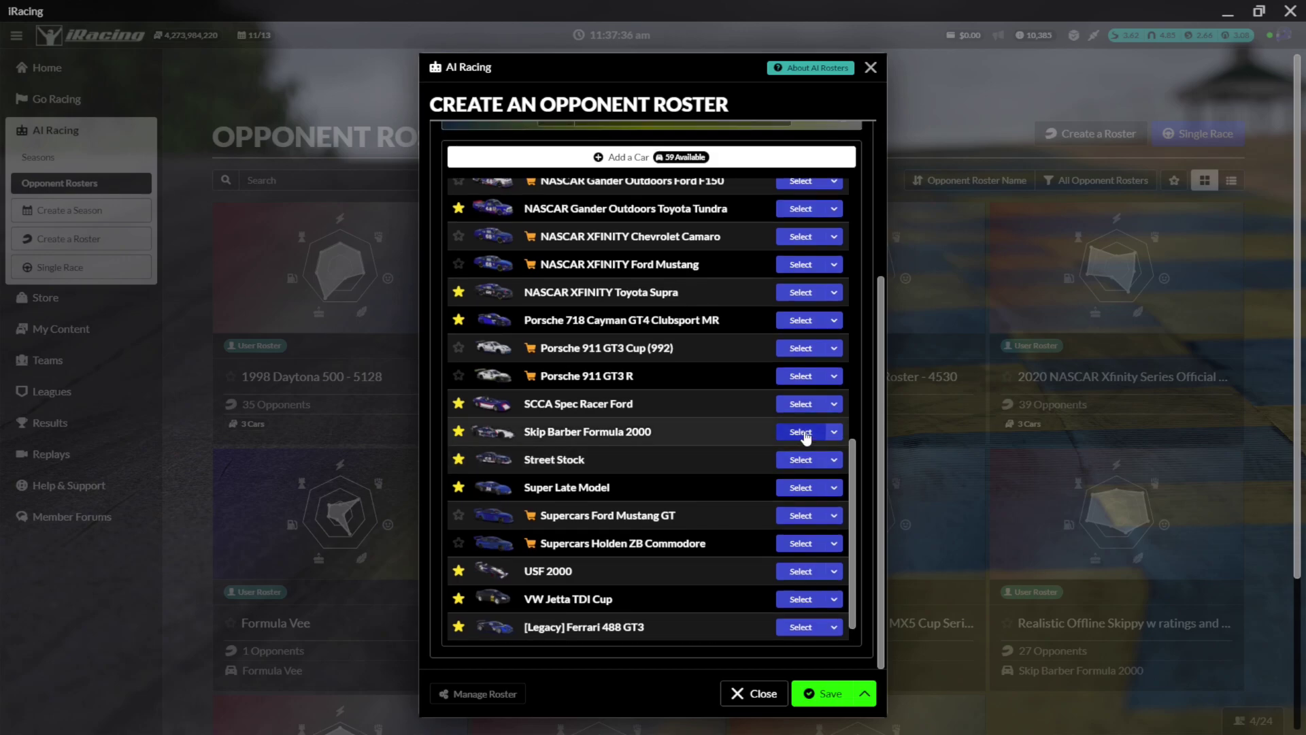
scroll(715, 462, up, 2)
scroll(714, 461, up, 6)
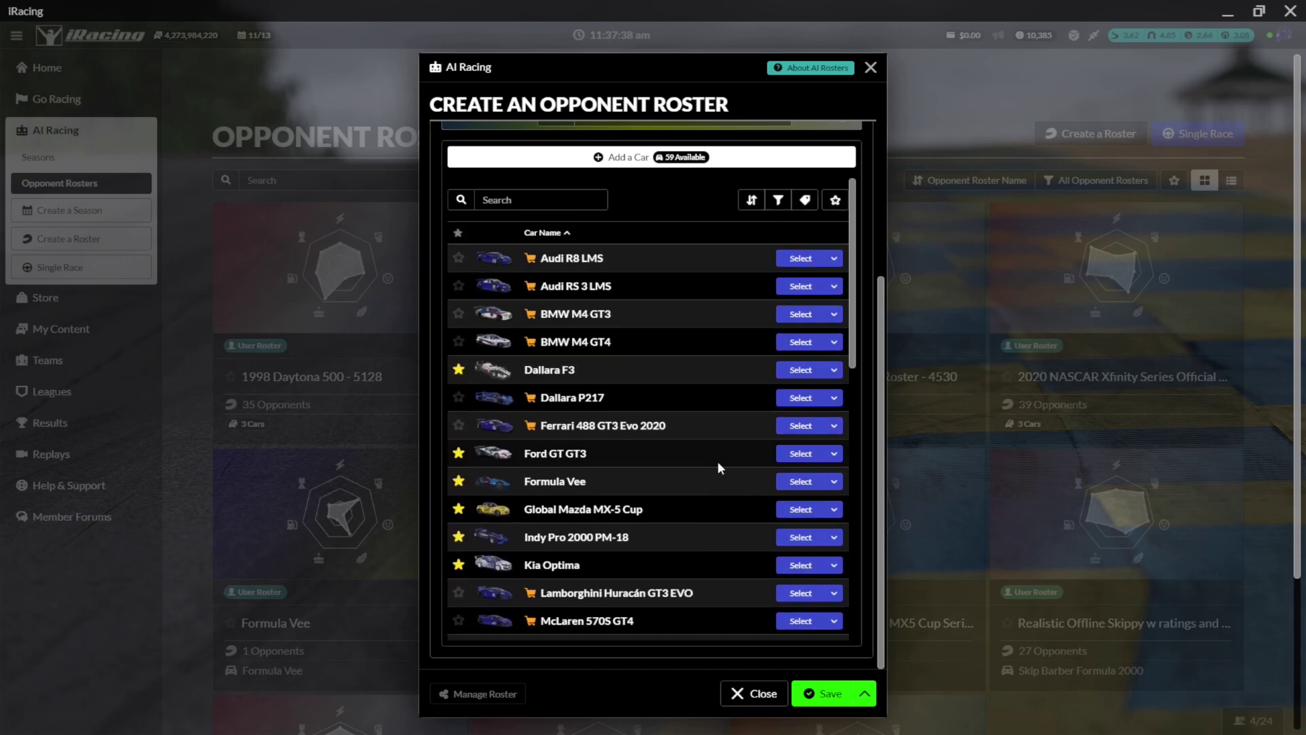
scroll(850, 427, up, 2)
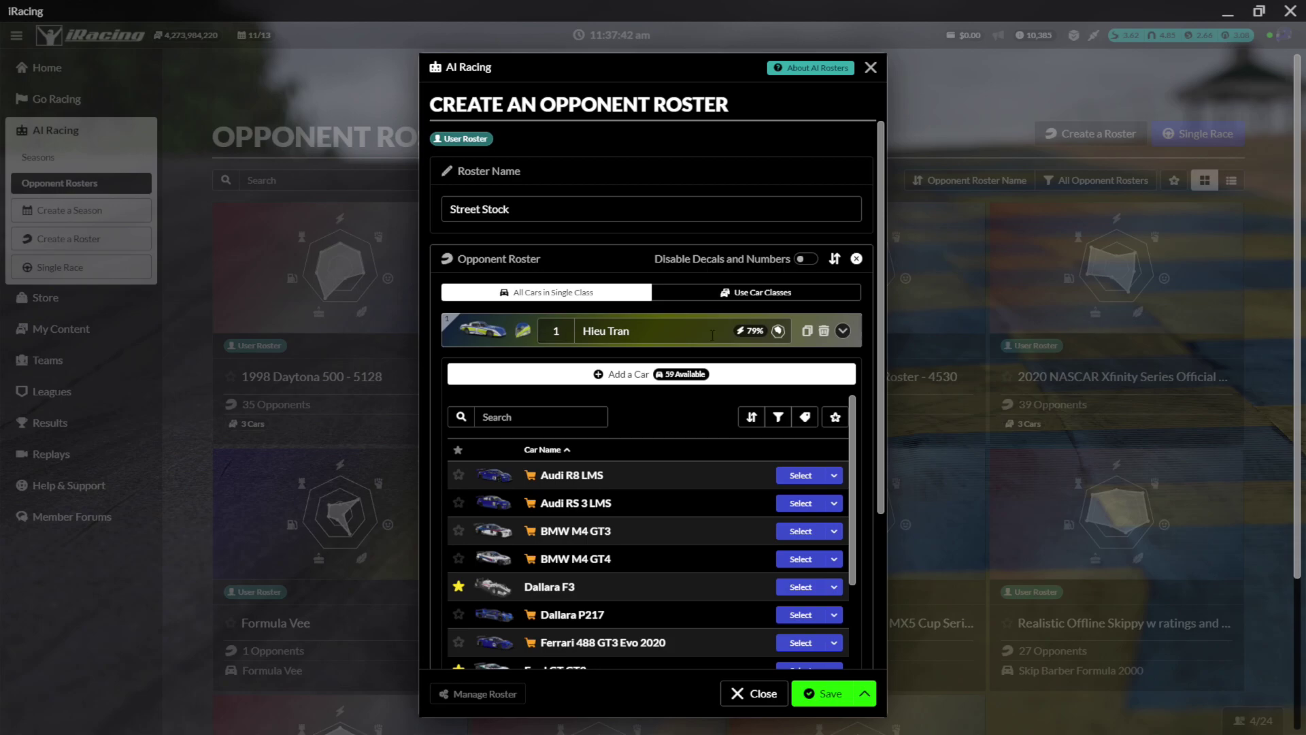
click(843, 333)
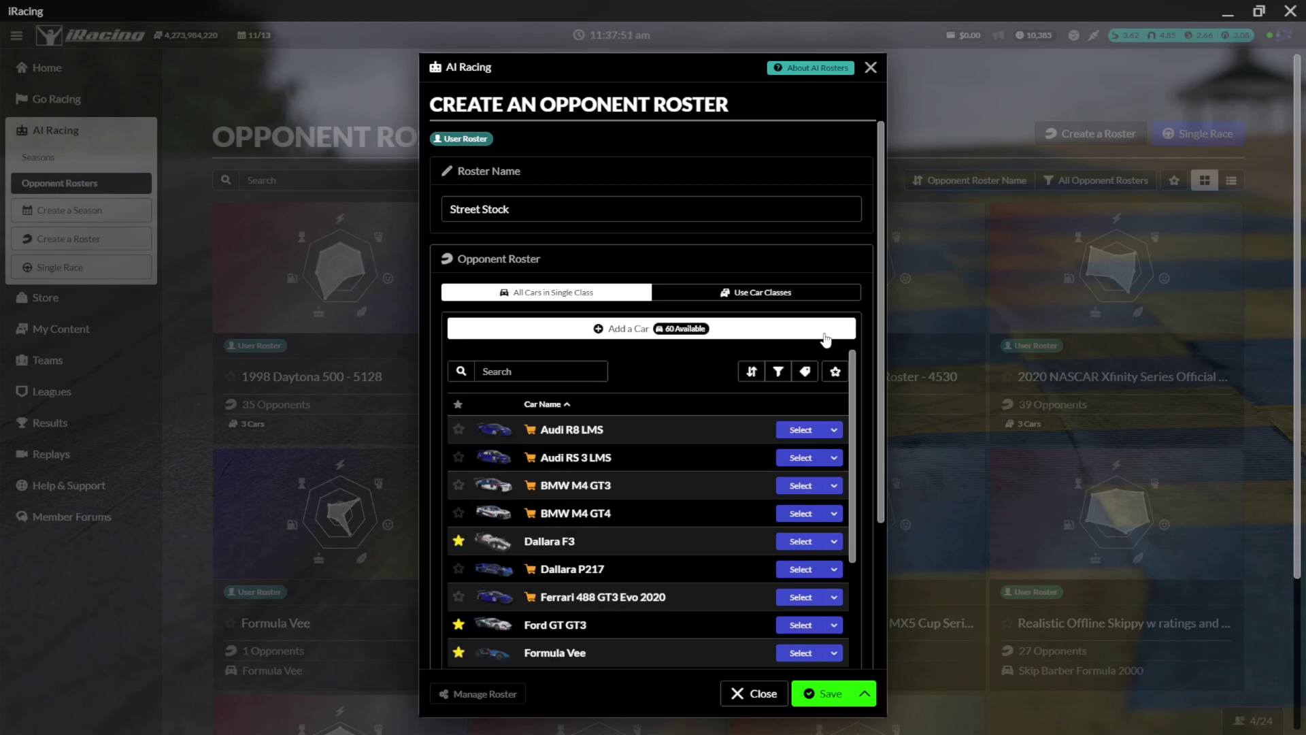
- Add 35 random Street Stock drivers through the quantity dropdown beside Street Stock's Select button
scroll(864, 462, down, 3)
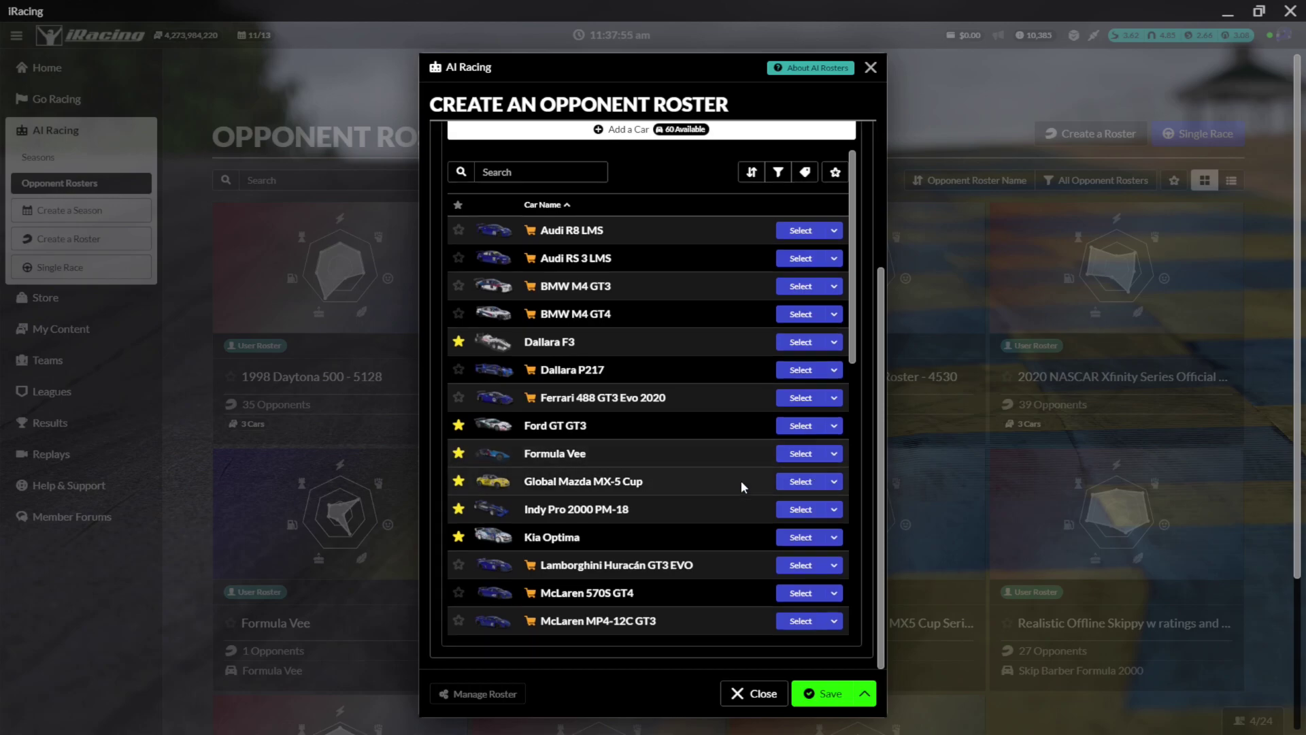
scroll(699, 506, down, 8)
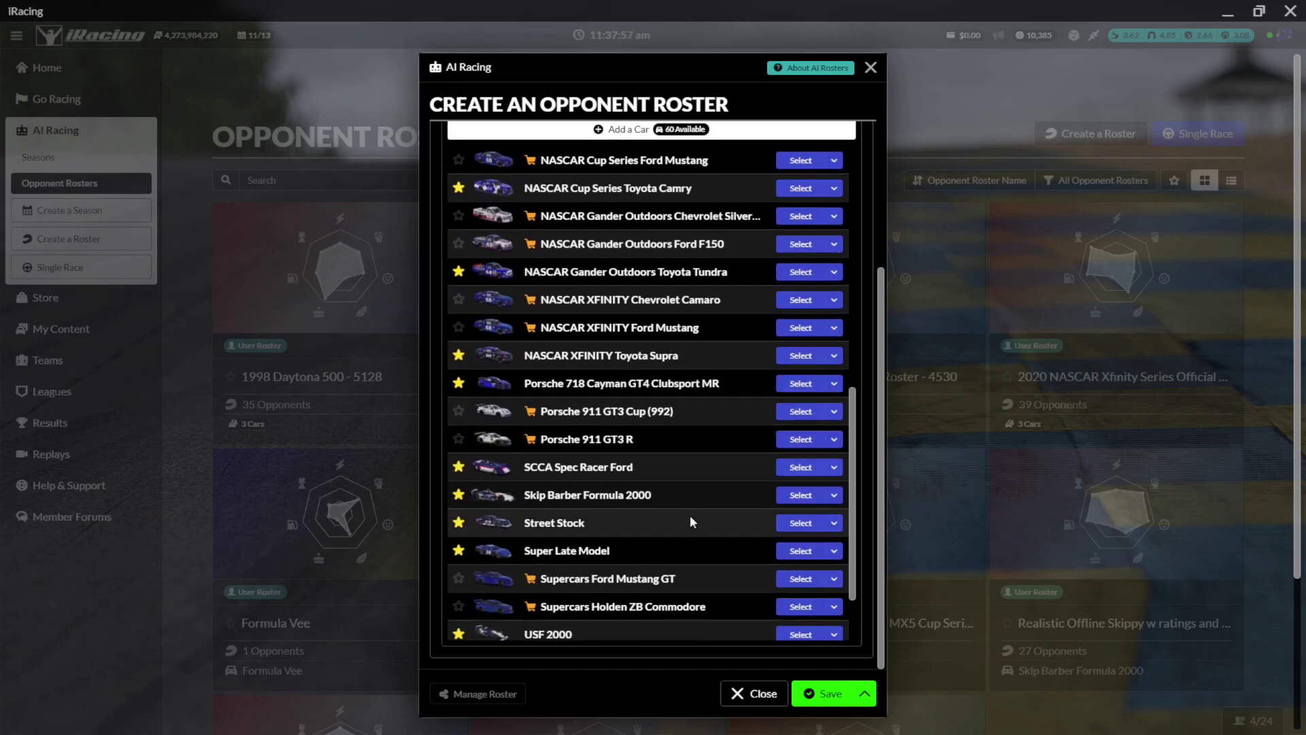
click(834, 523)
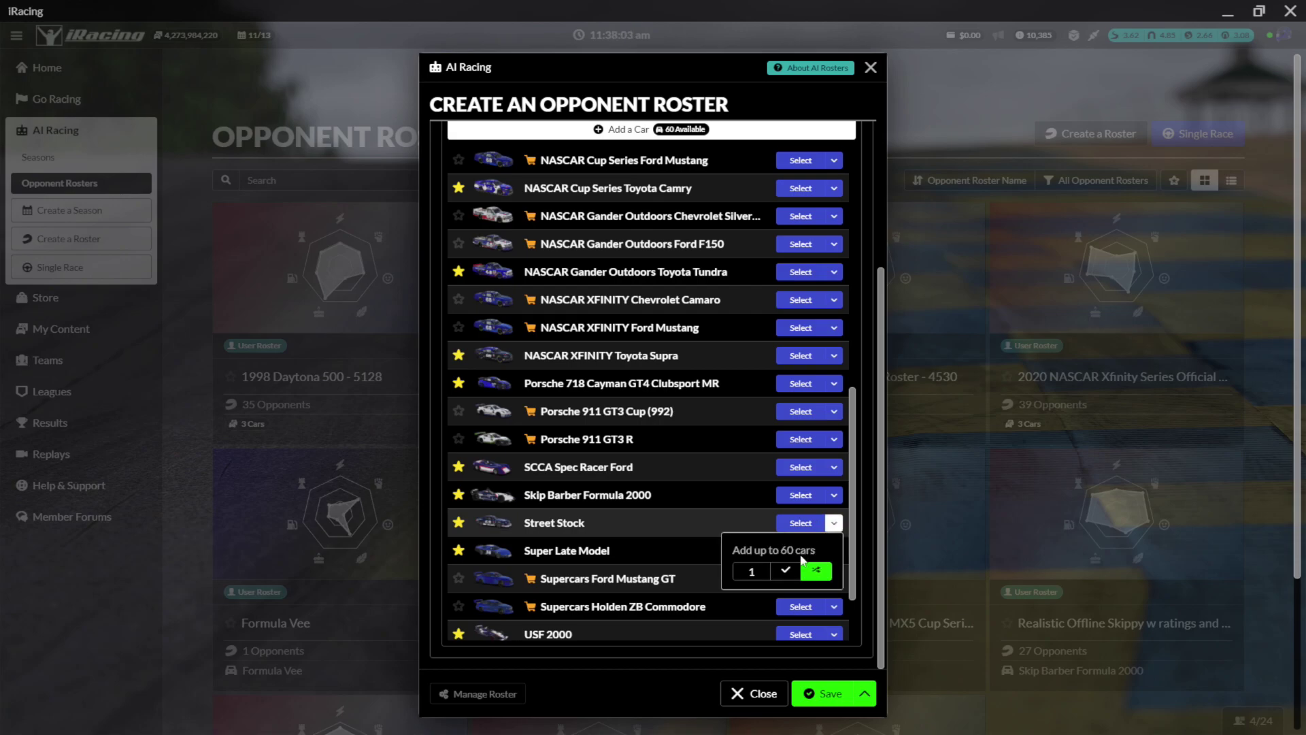
click(751, 571)
text(35)
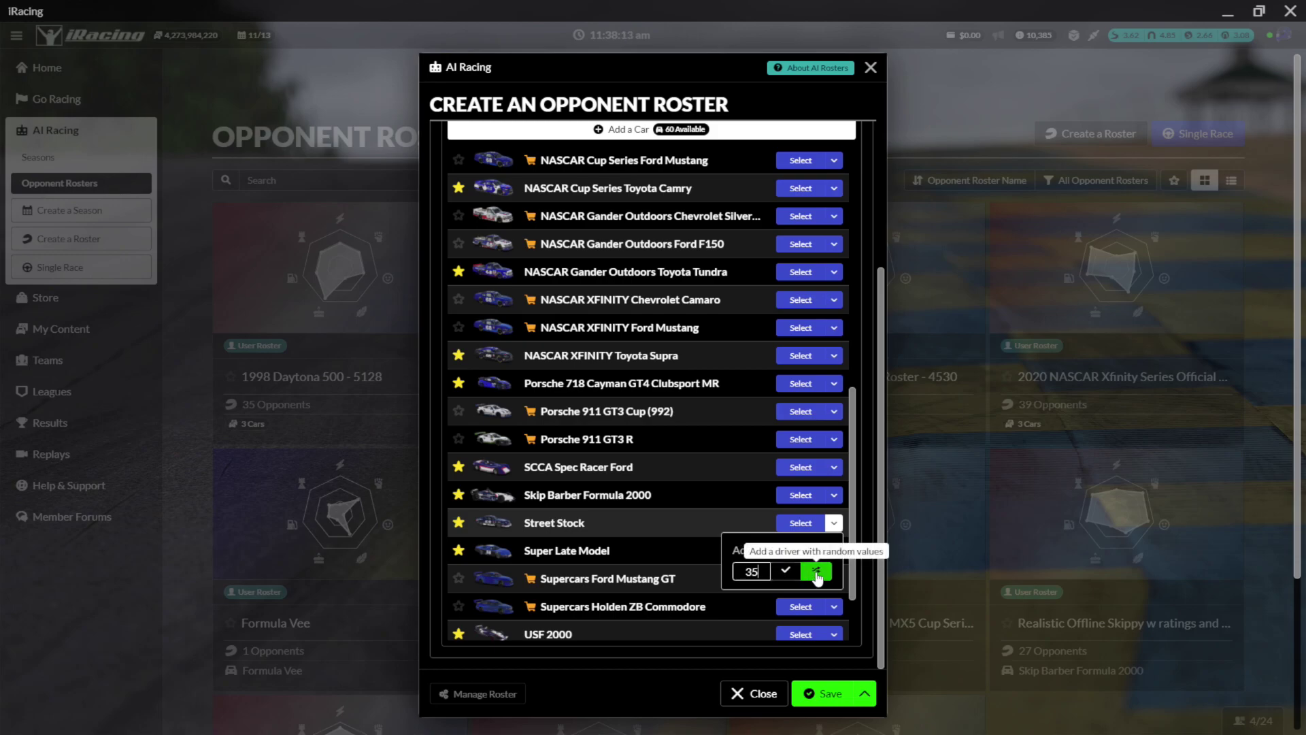
click(816, 572)
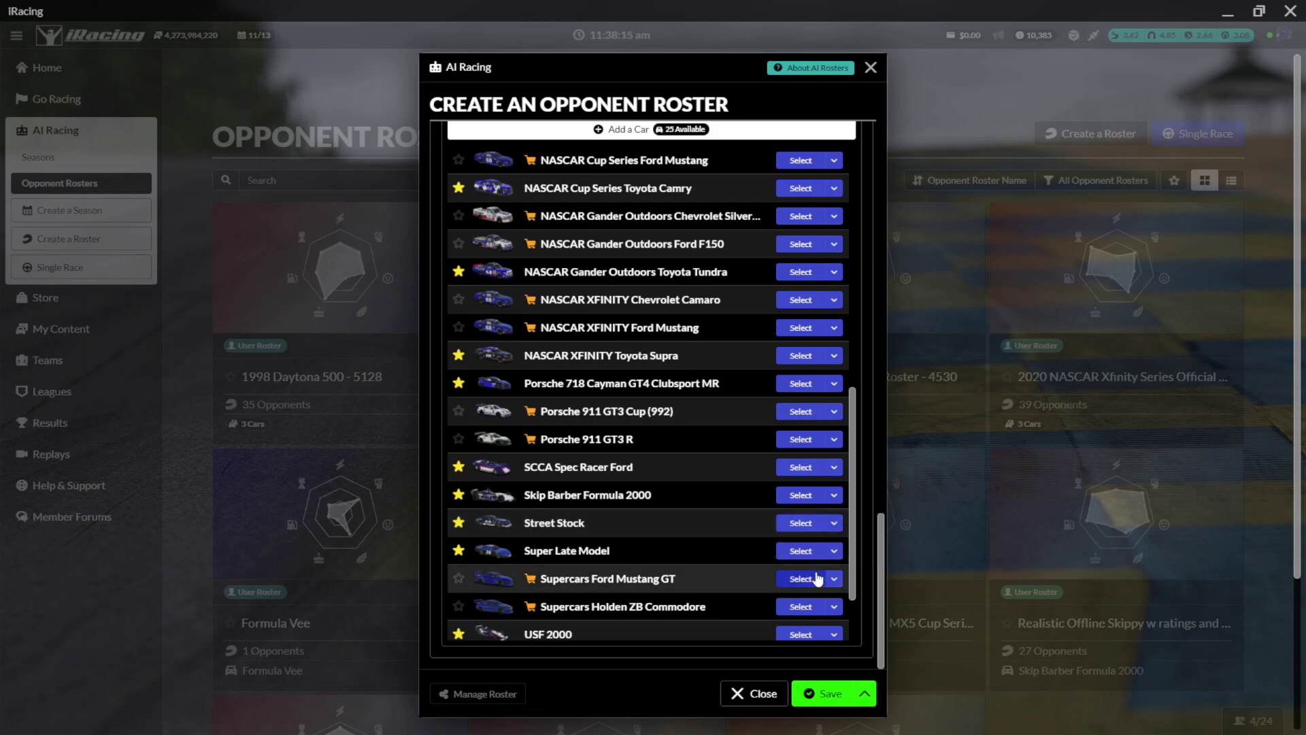
drag(852, 569, 859, 295)
scroll(869, 304, up, 10)
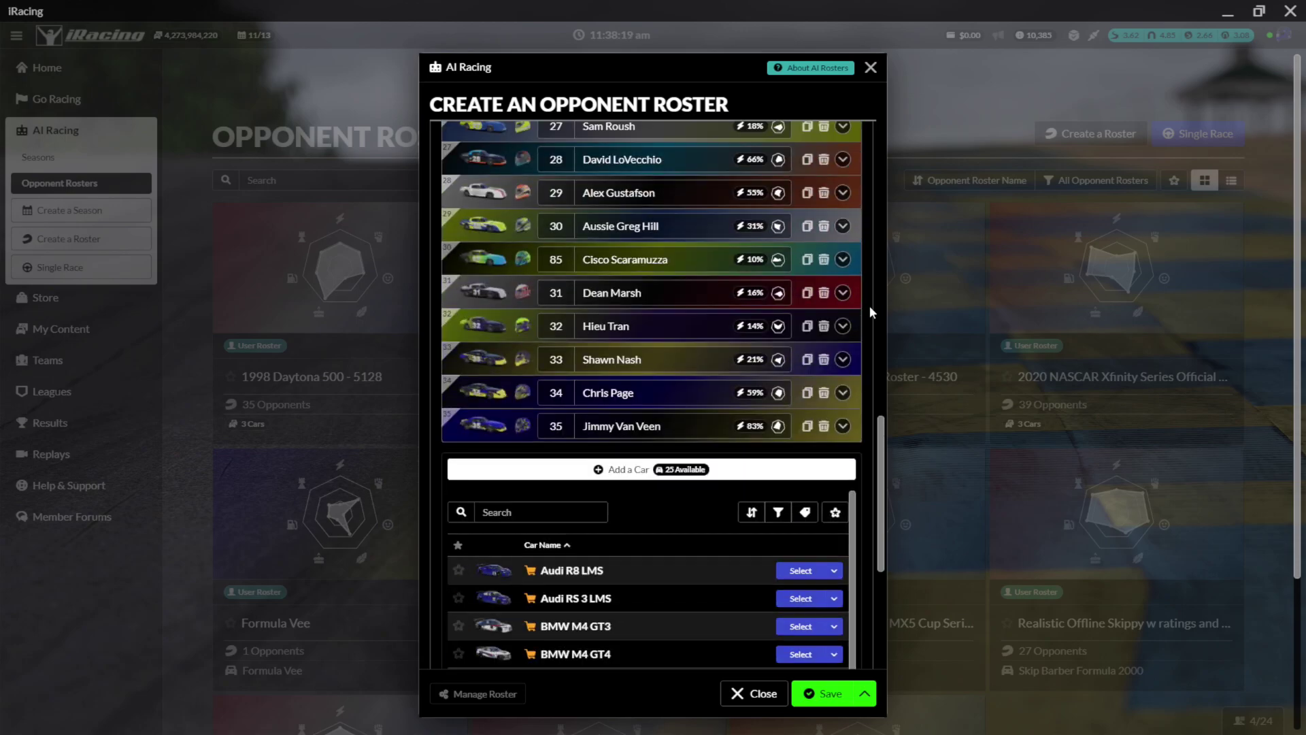
scroll(870, 304, up, 15)
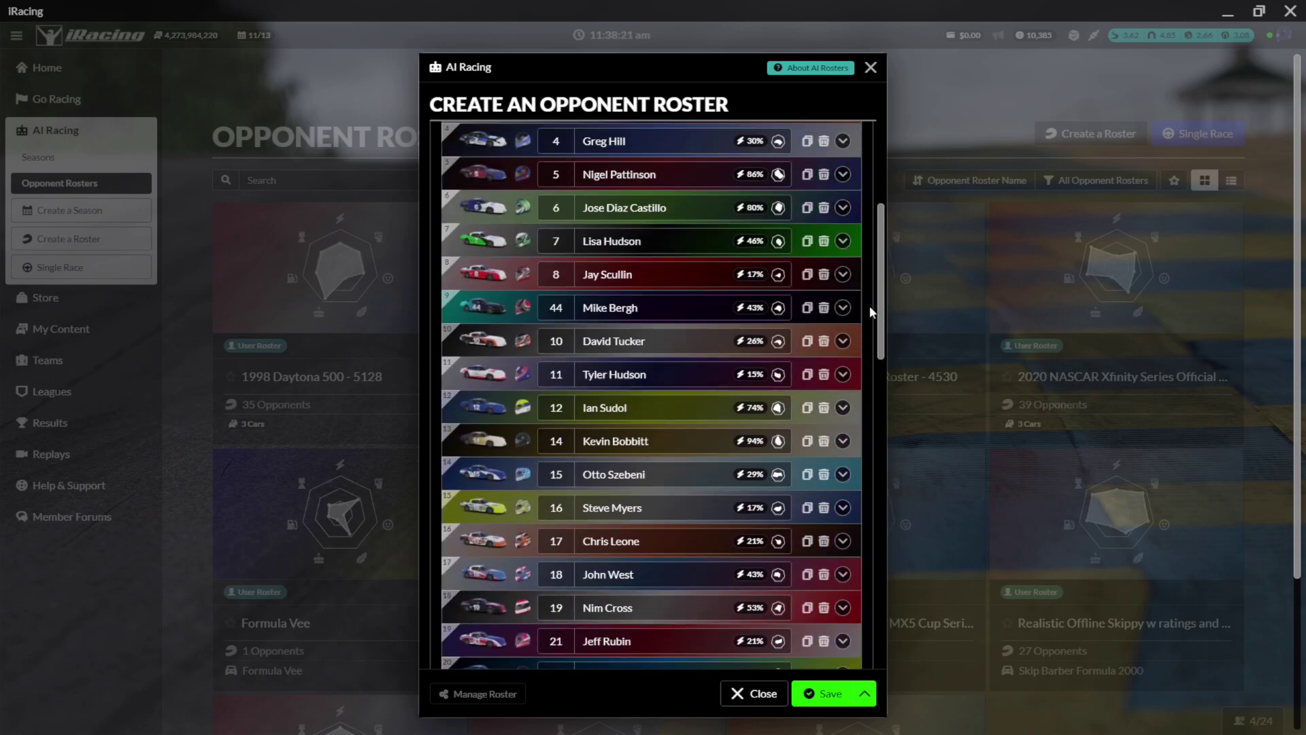
scroll(869, 304, up, 2)
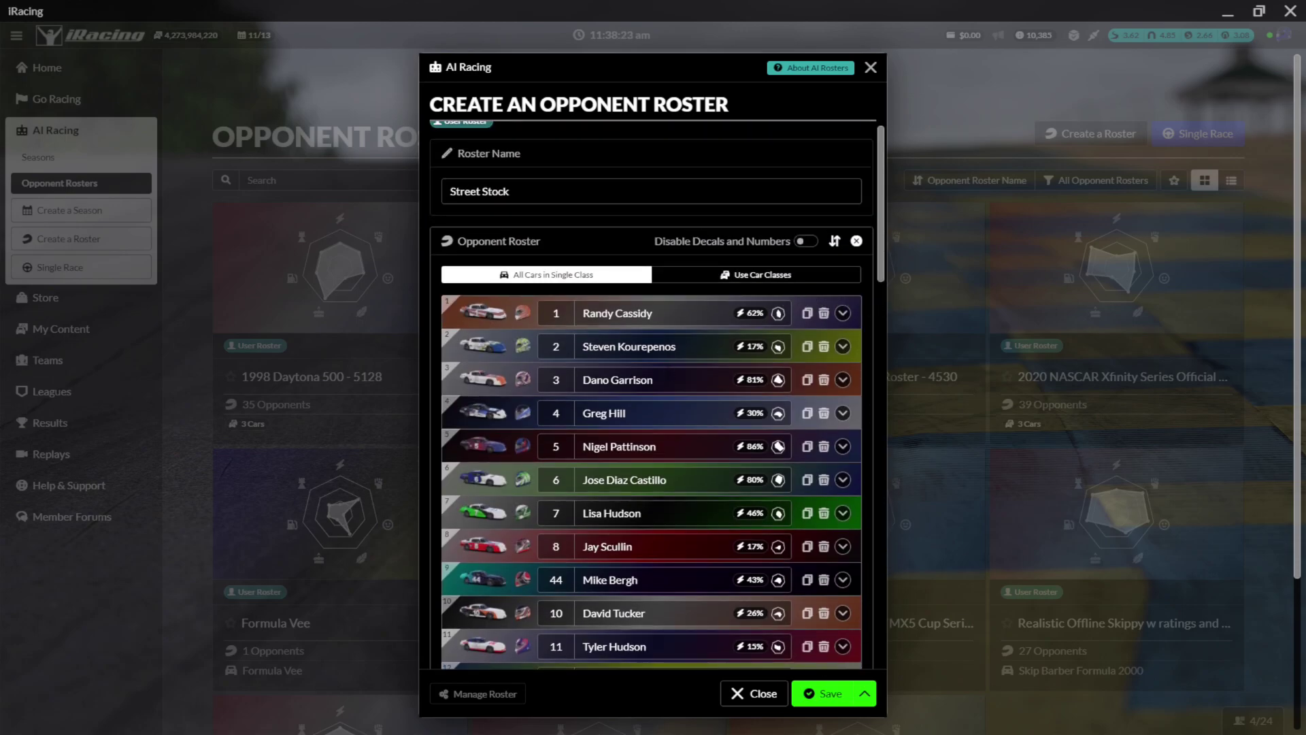
scroll(669, 423, down, 20)
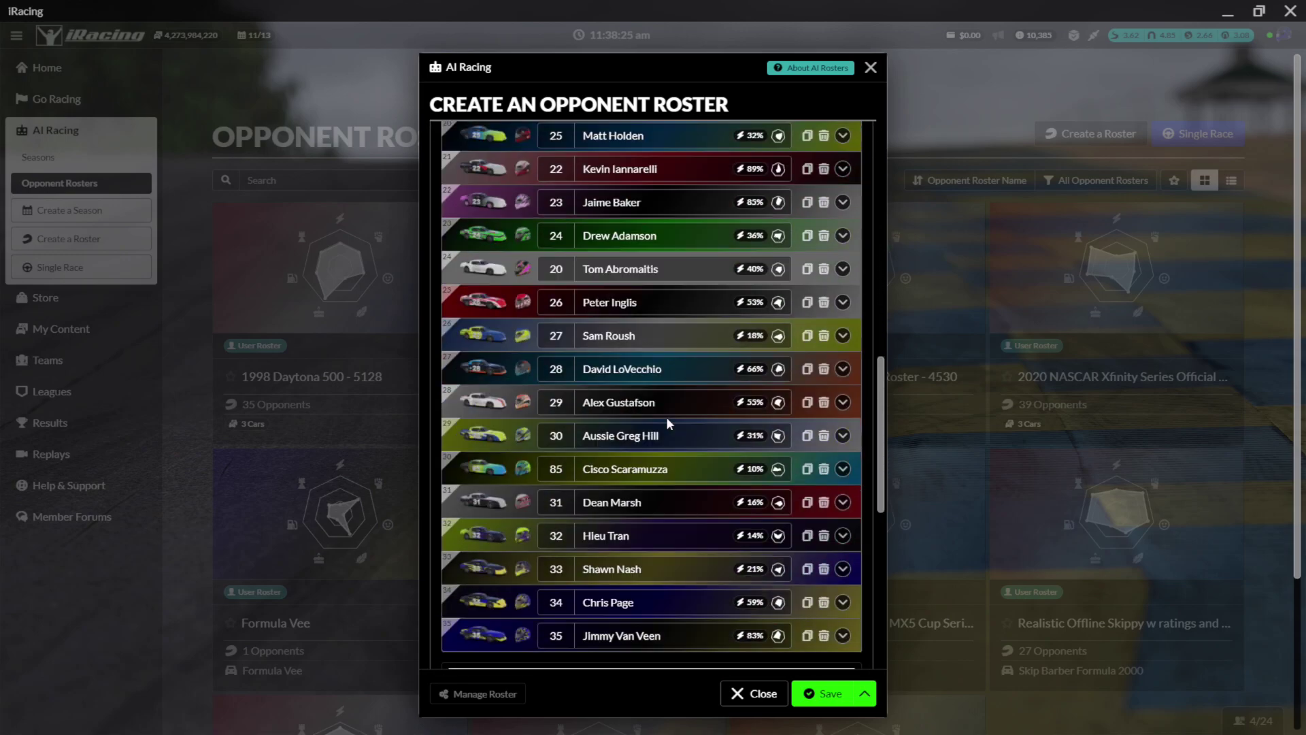
scroll(669, 423, up, 15)
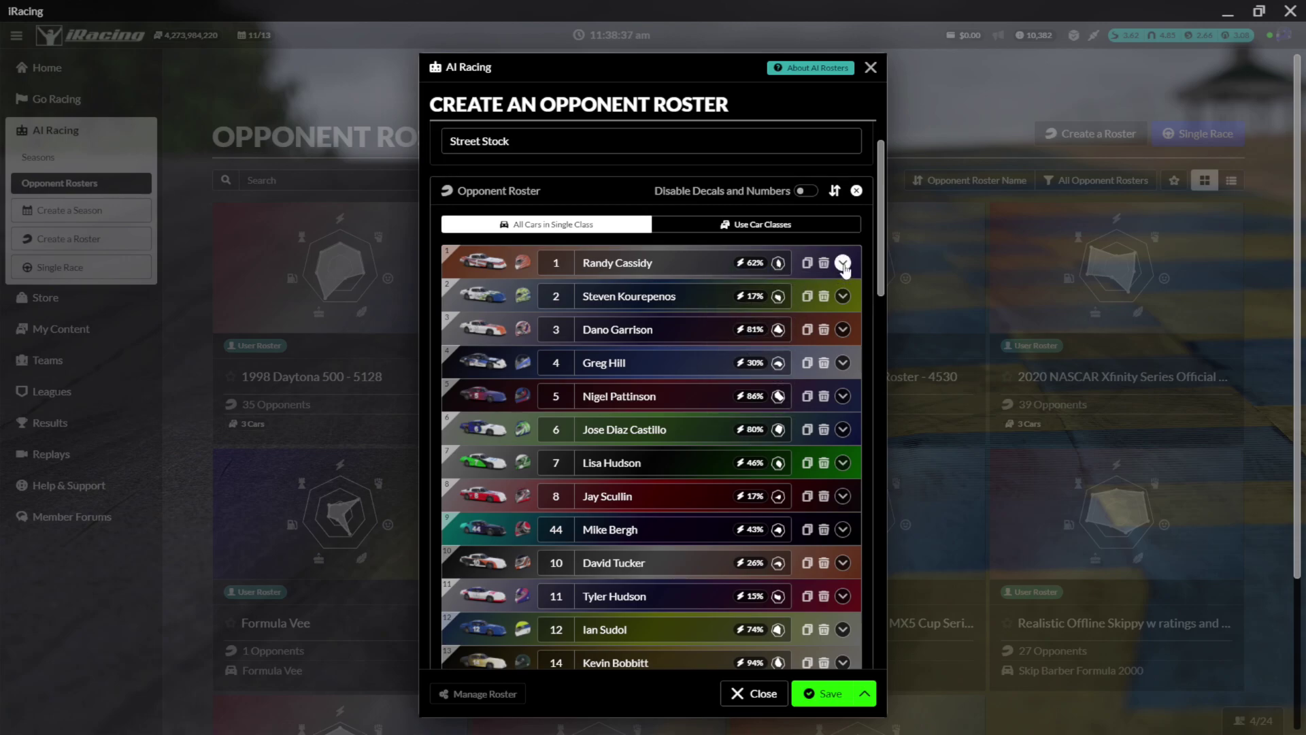
click(843, 262)
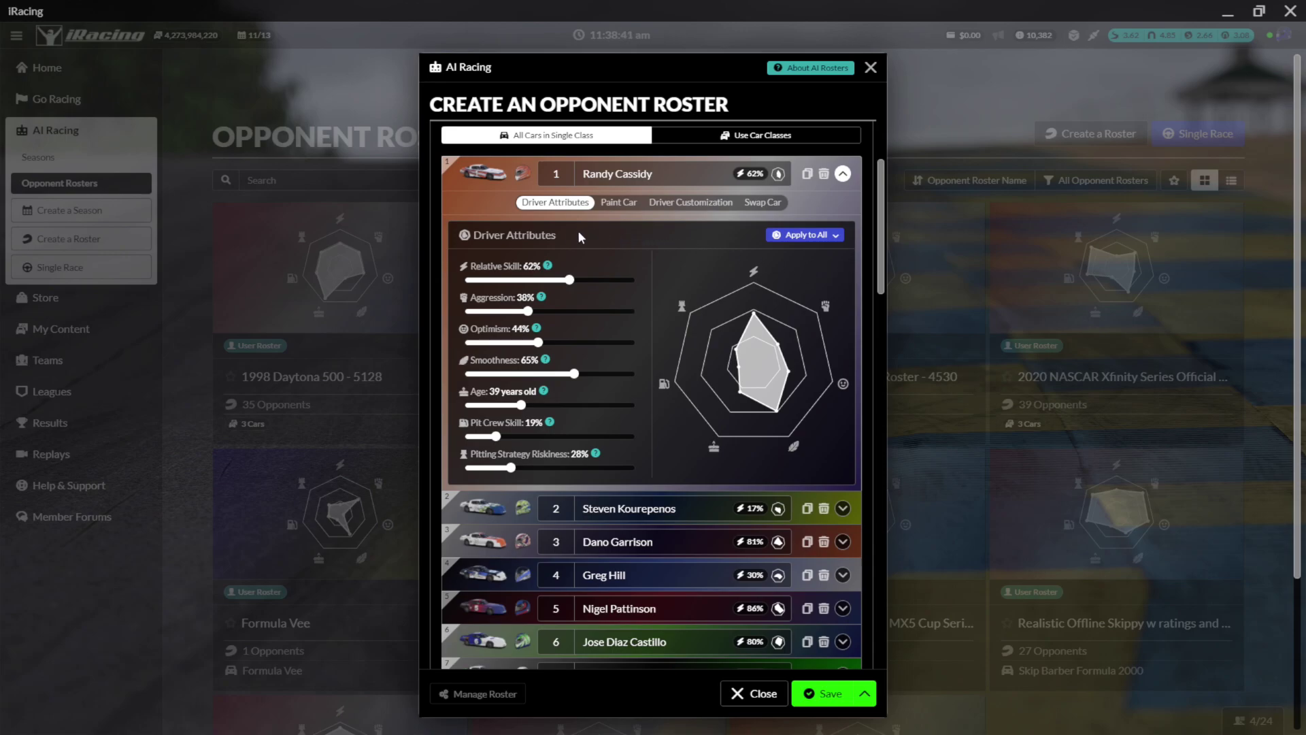
- Preview the first driver's car paint and suit and helmet
mouse_move(549, 269)
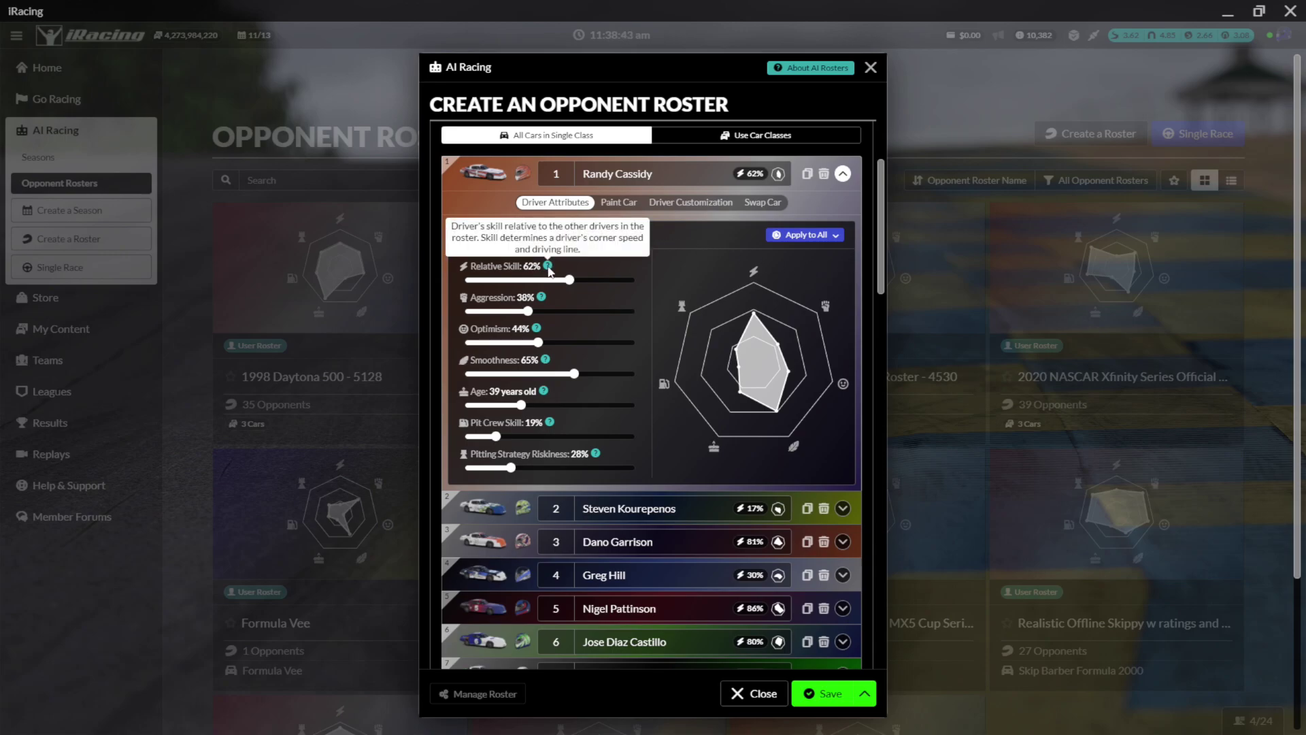
mouse_move(543, 301)
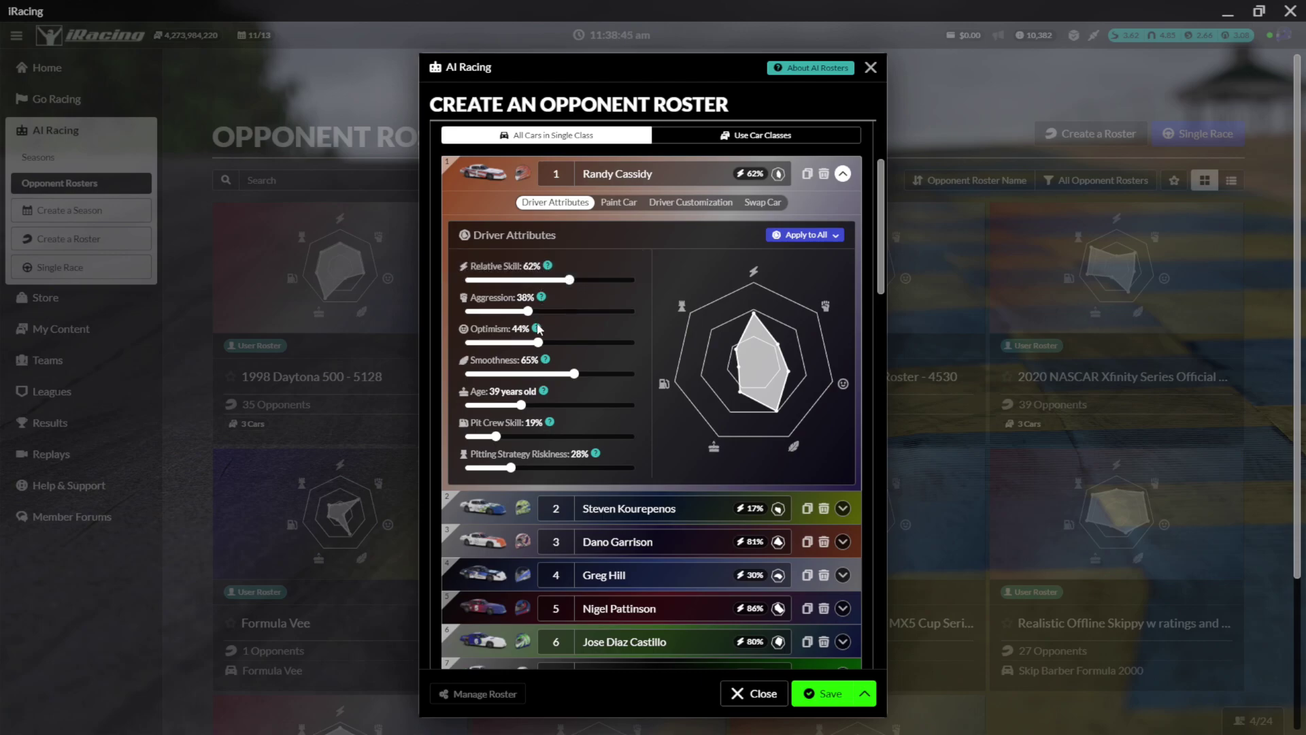
mouse_move(546, 361)
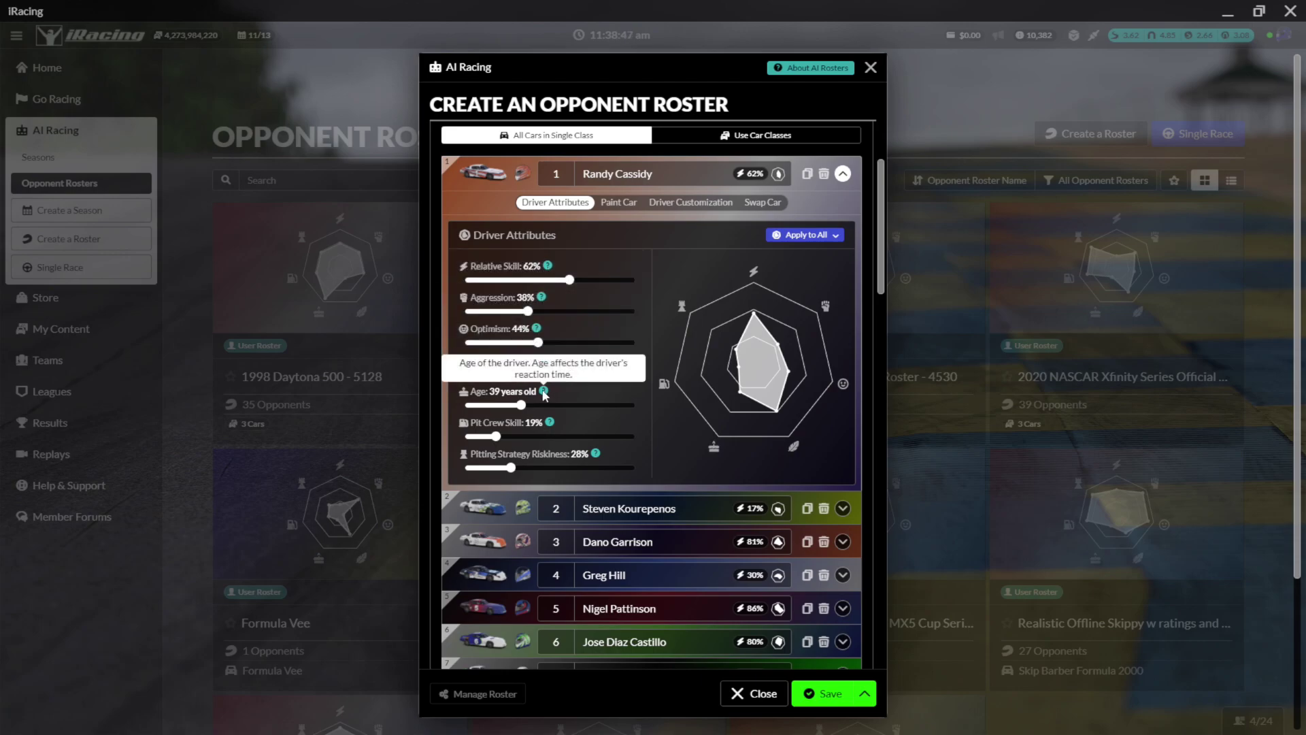
mouse_move(551, 425)
mouse_move(595, 454)
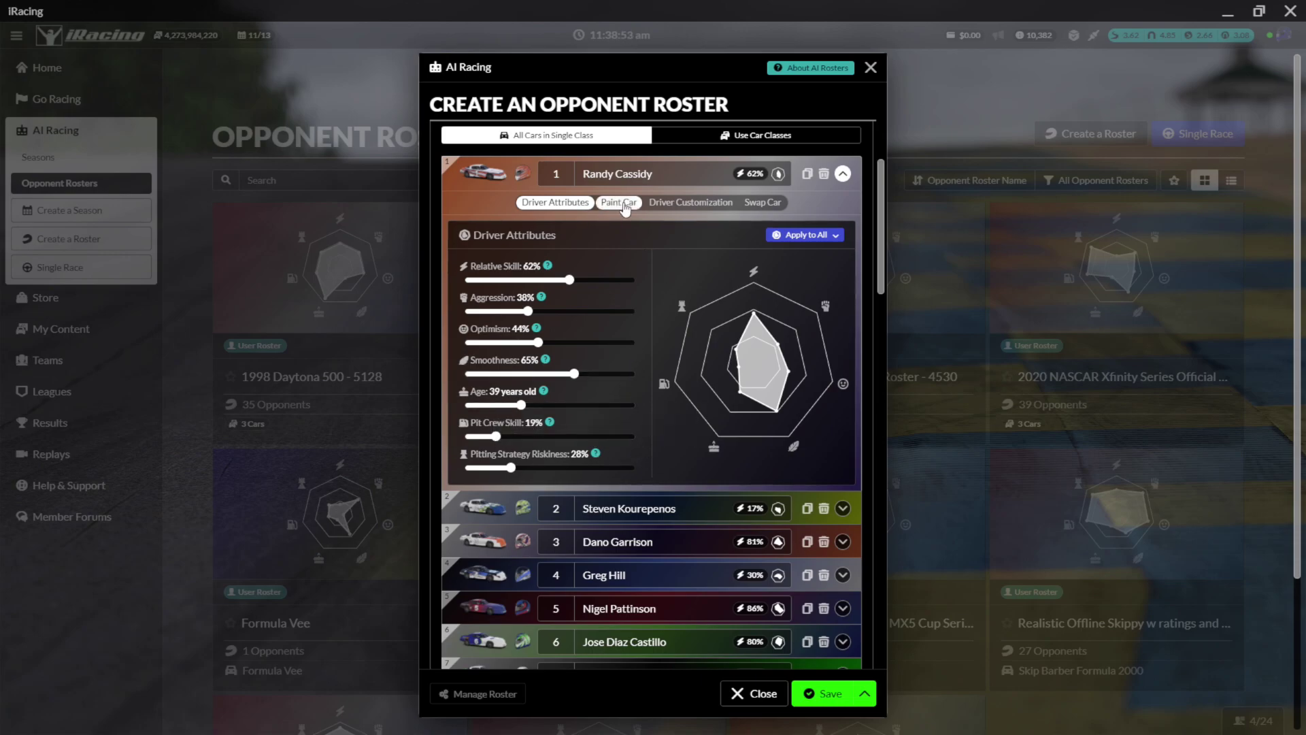
click(624, 204)
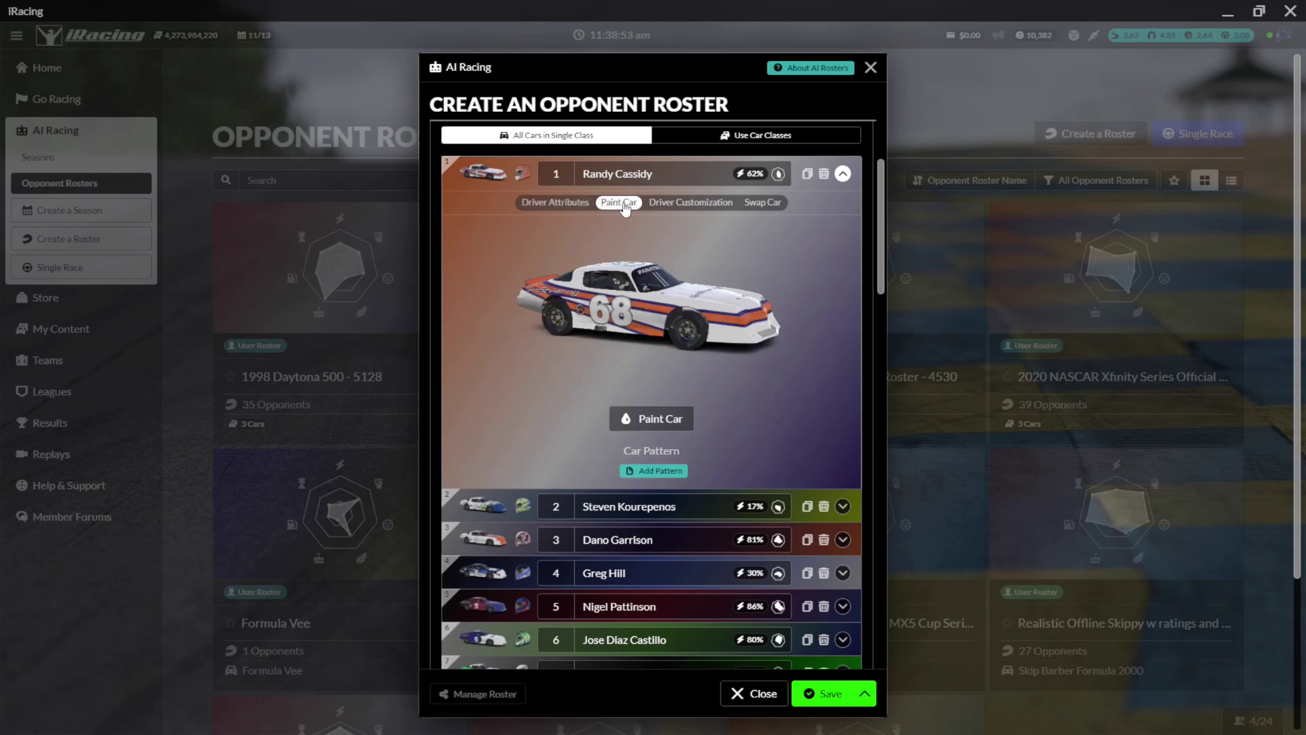
click(695, 204)
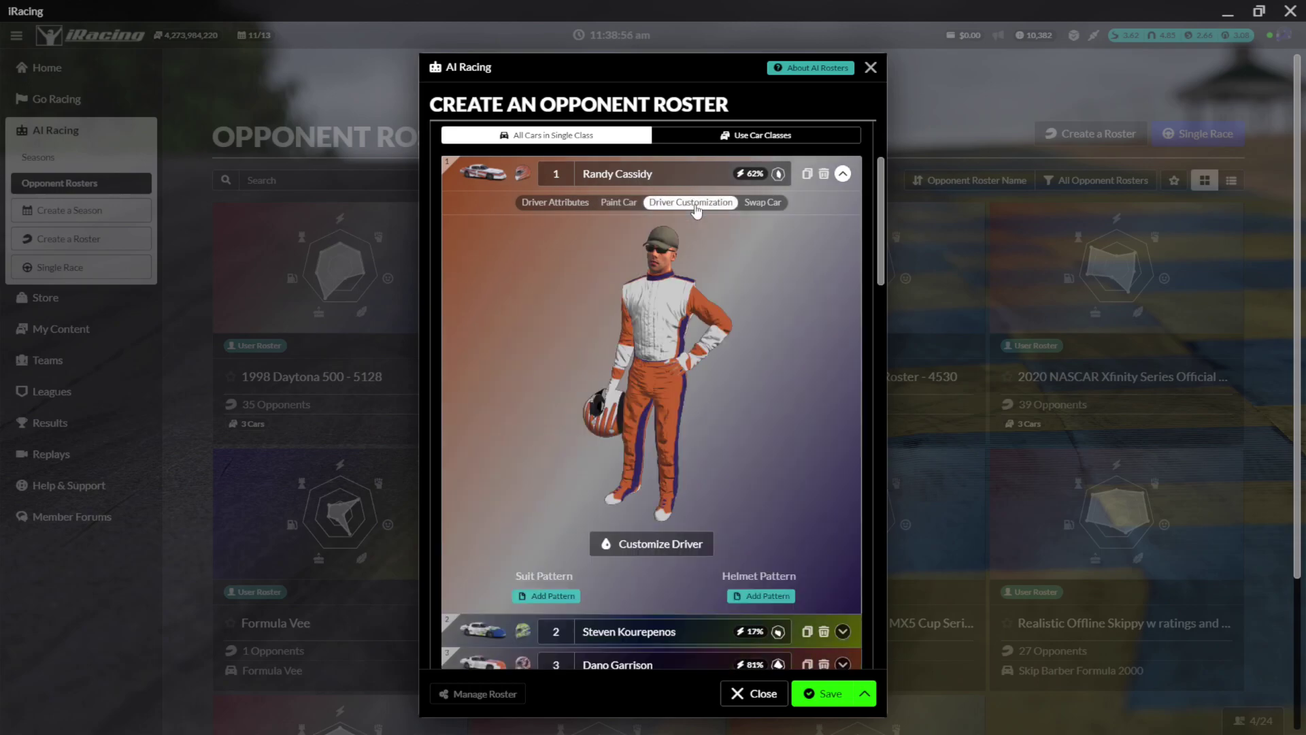
- Browse the first driver's Swap Car list, then return to Driver Attributes
click(771, 206)
scroll(710, 536, down, 5)
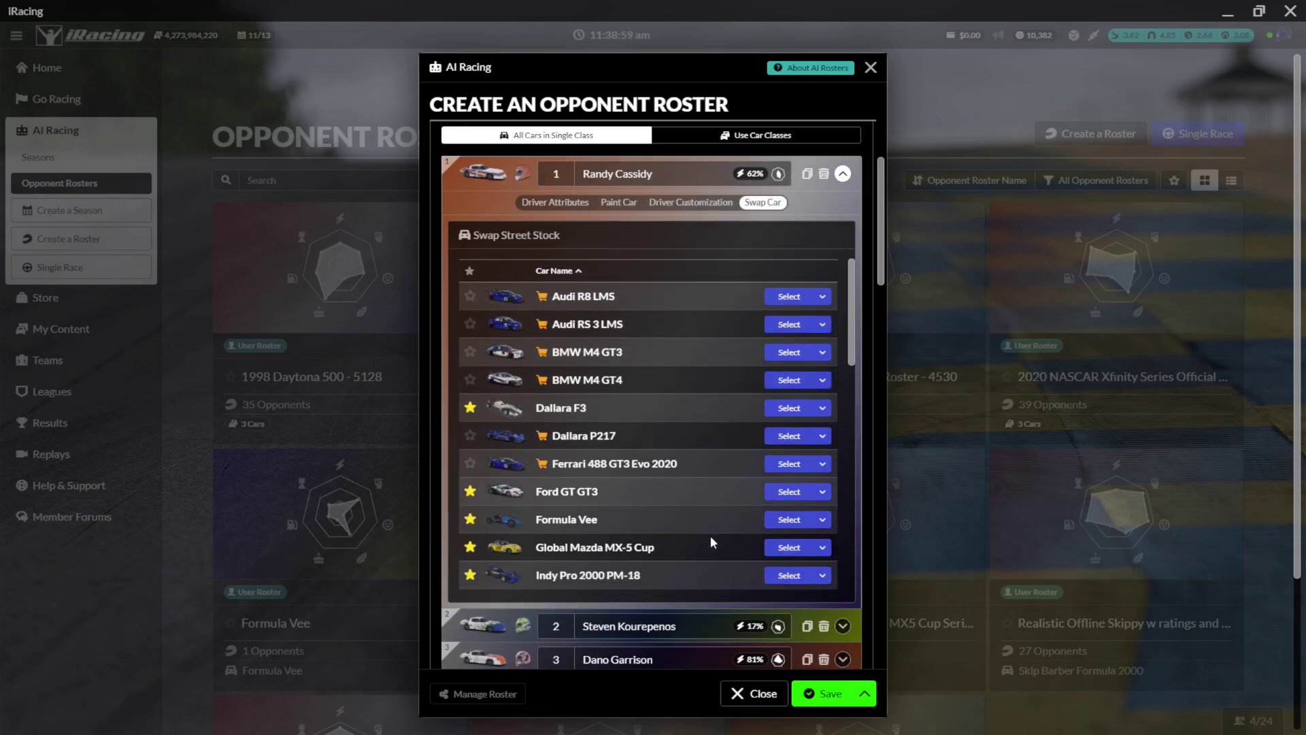
scroll(710, 536, down, 5)
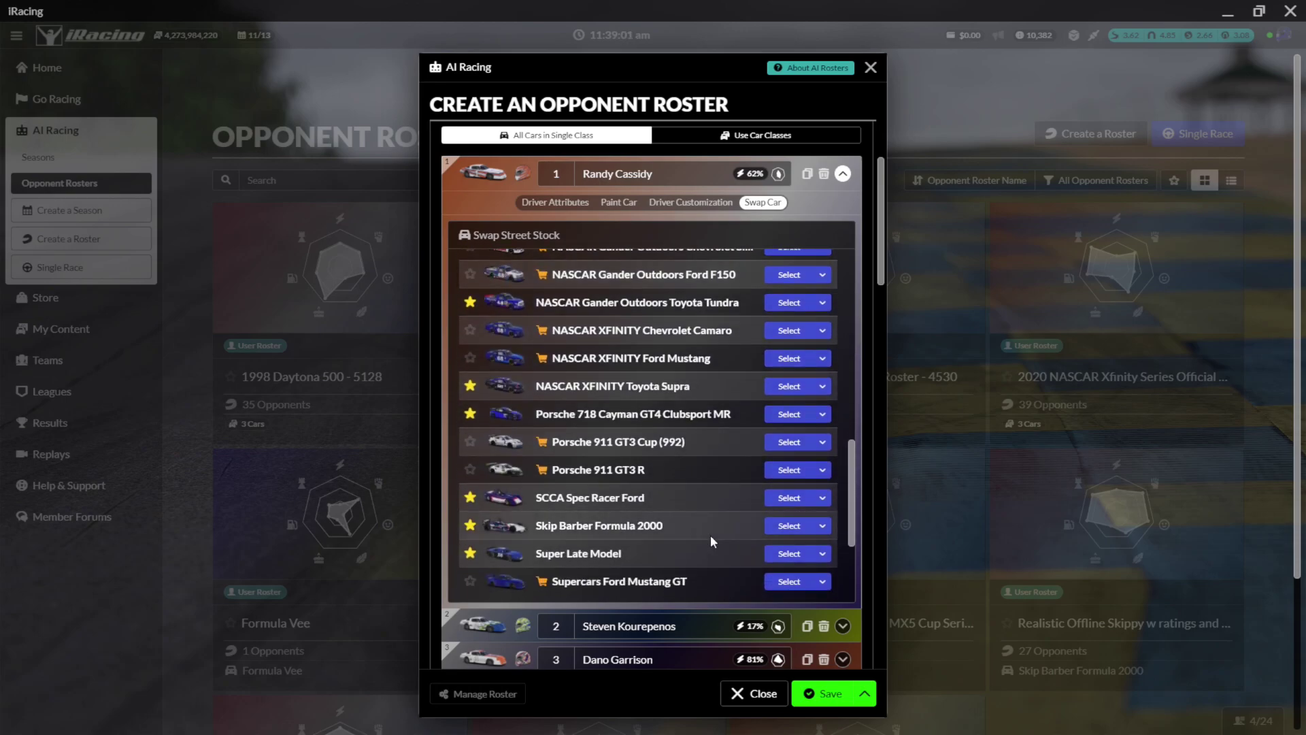
scroll(710, 535, up, 5)
scroll(712, 542, up, 5)
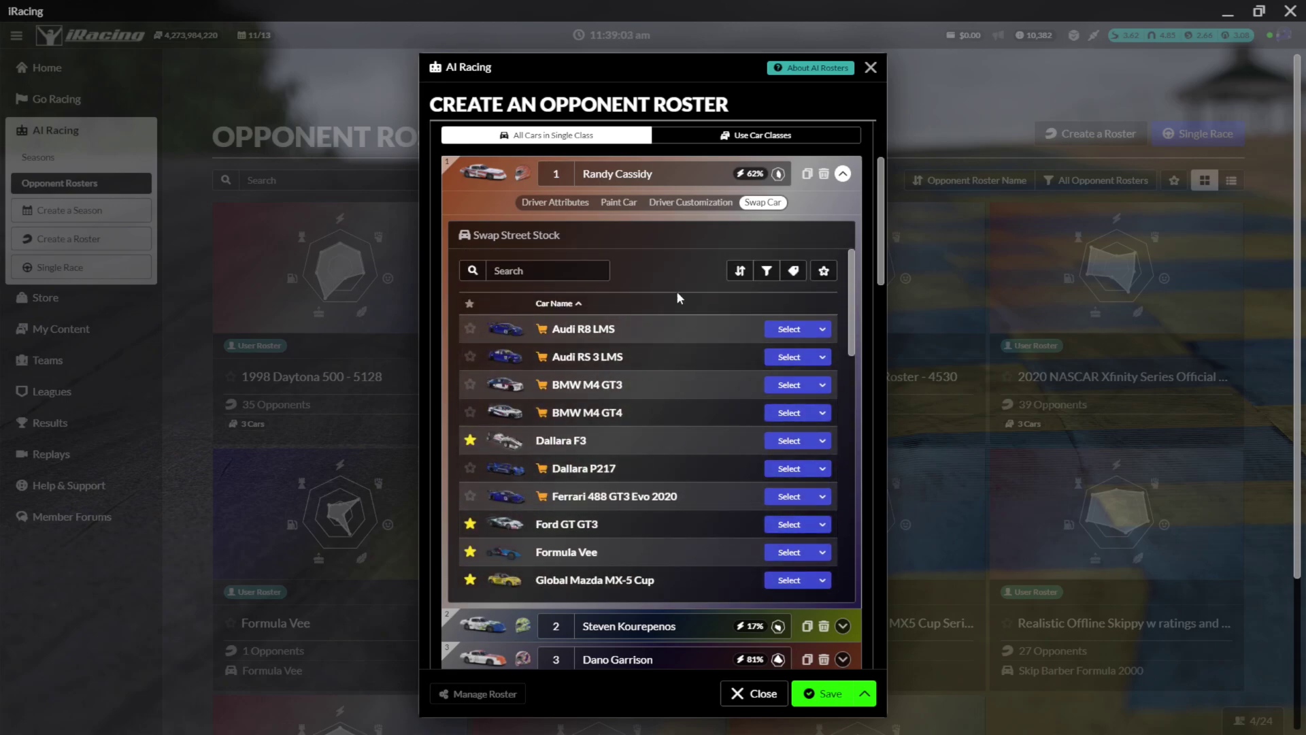
click(568, 203)
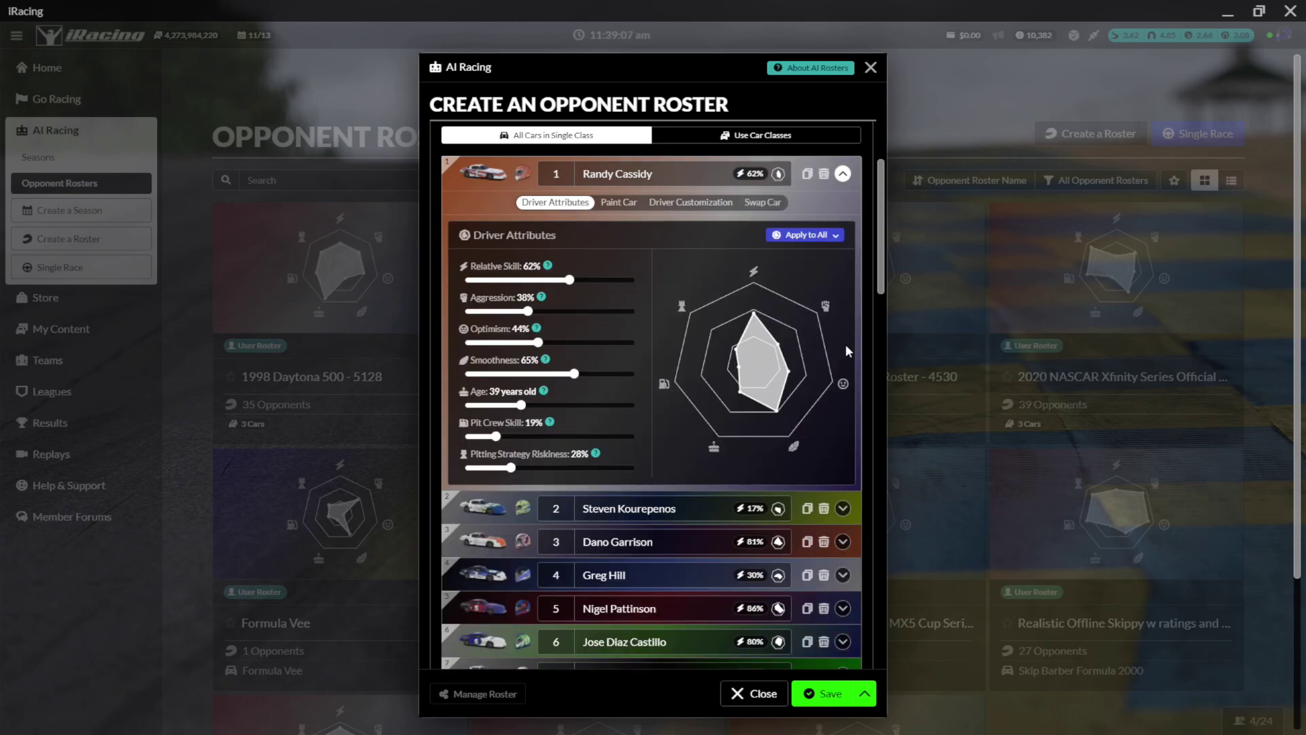
scroll(865, 353, down, 15)
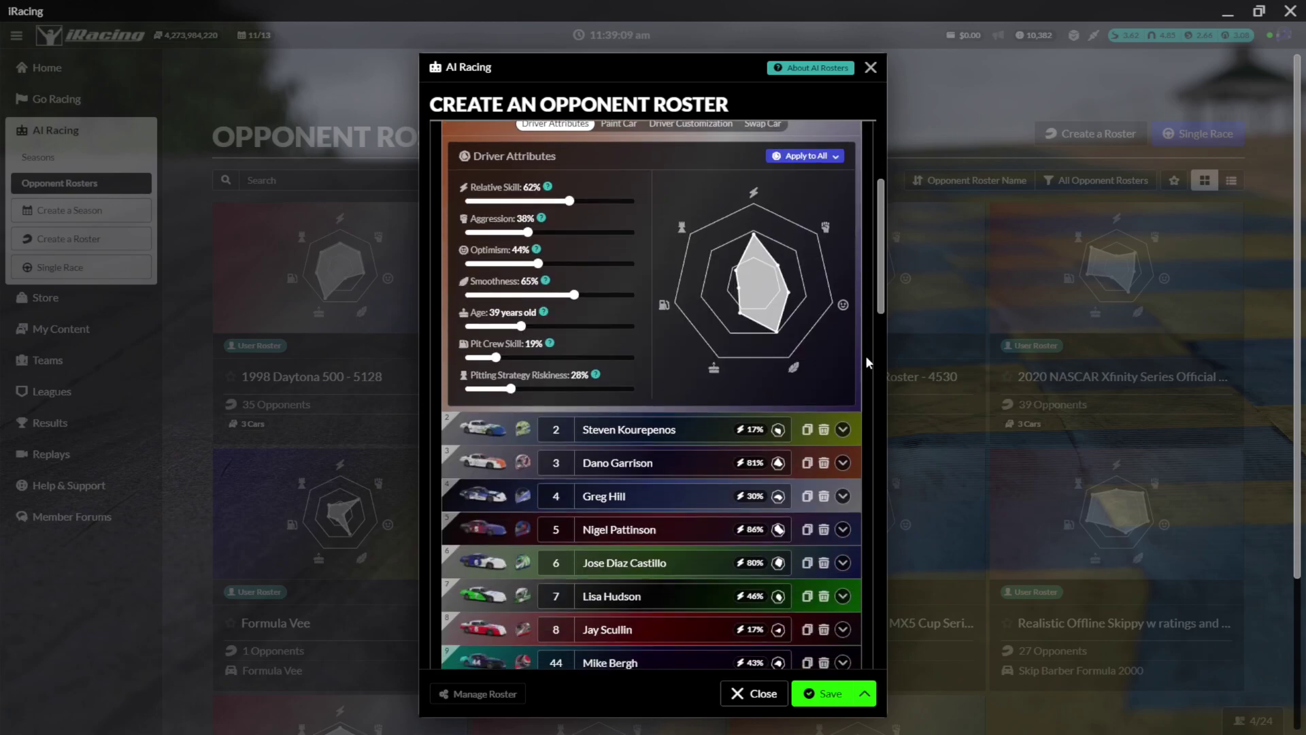
- Save the Street Stock roster, close the editor, and find its 35-opponent card
click(840, 694)
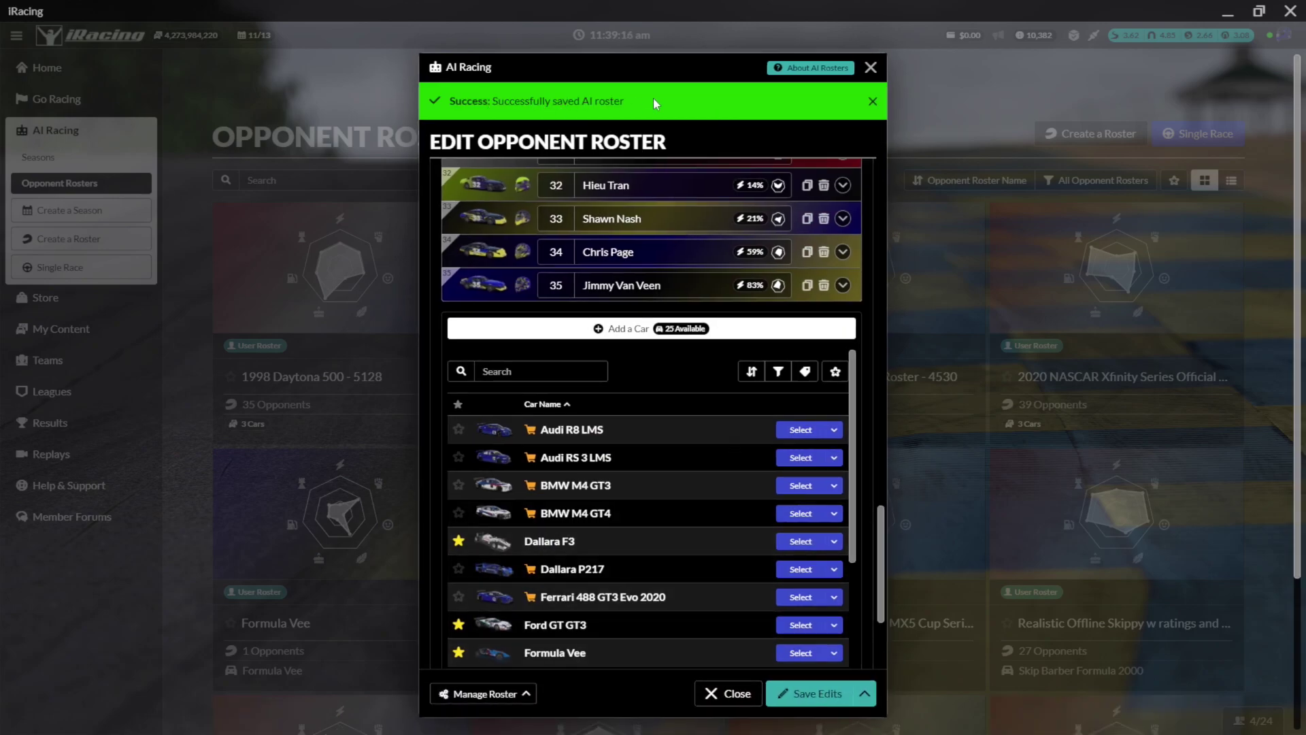
scroll(713, 299, up, 3)
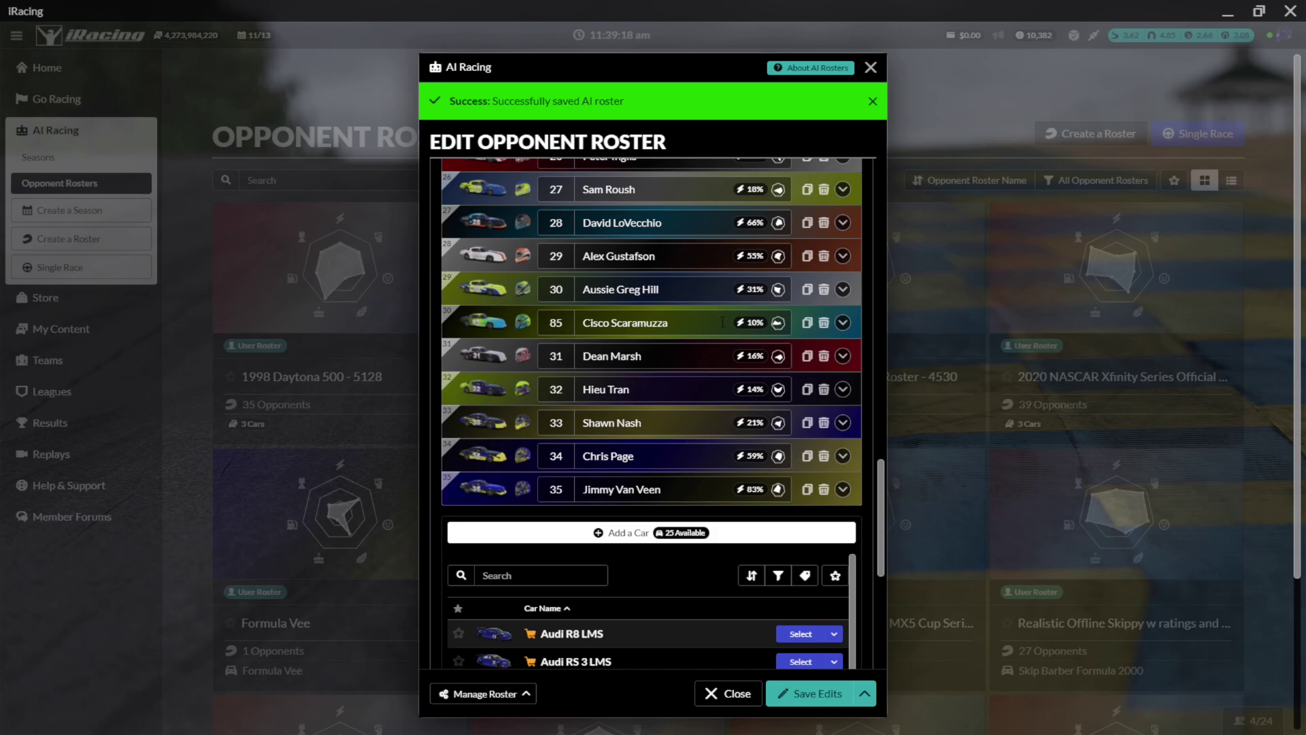
scroll(742, 385, up, 5)
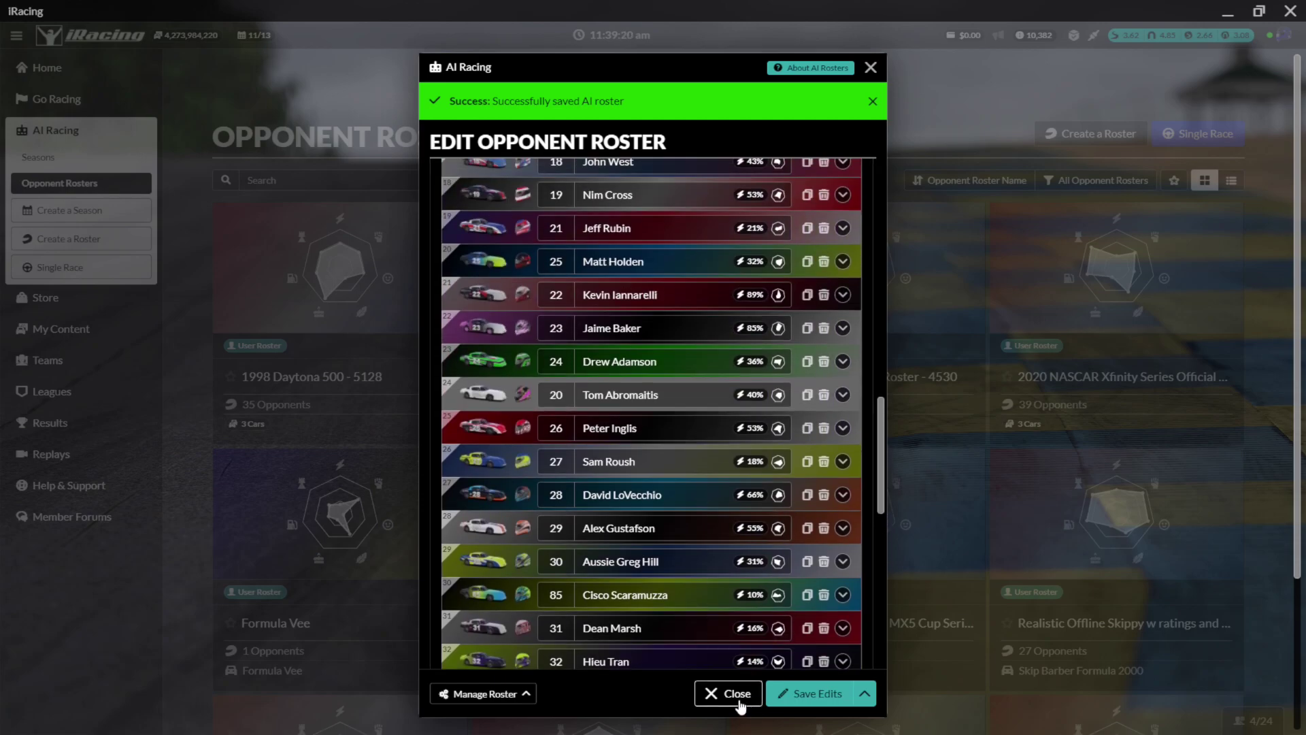
click(739, 699)
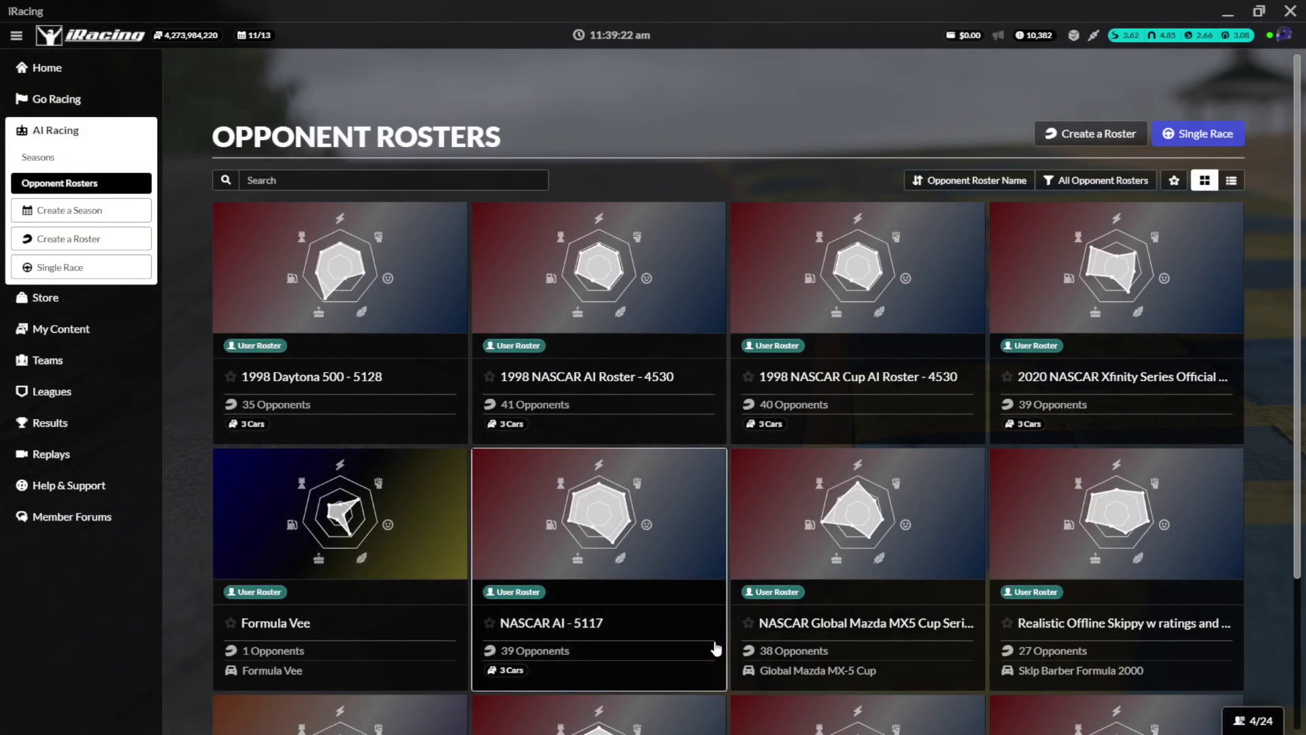
scroll(708, 476, down, 3)
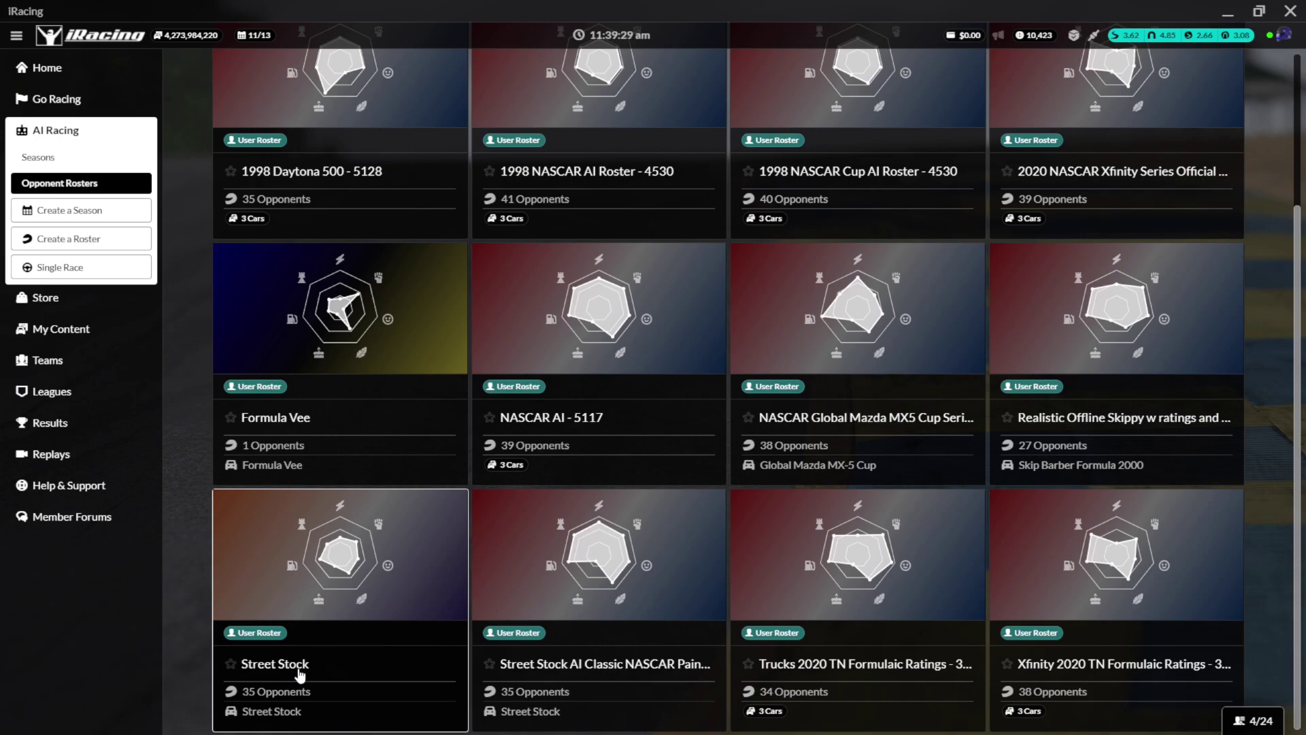
click(393, 605)
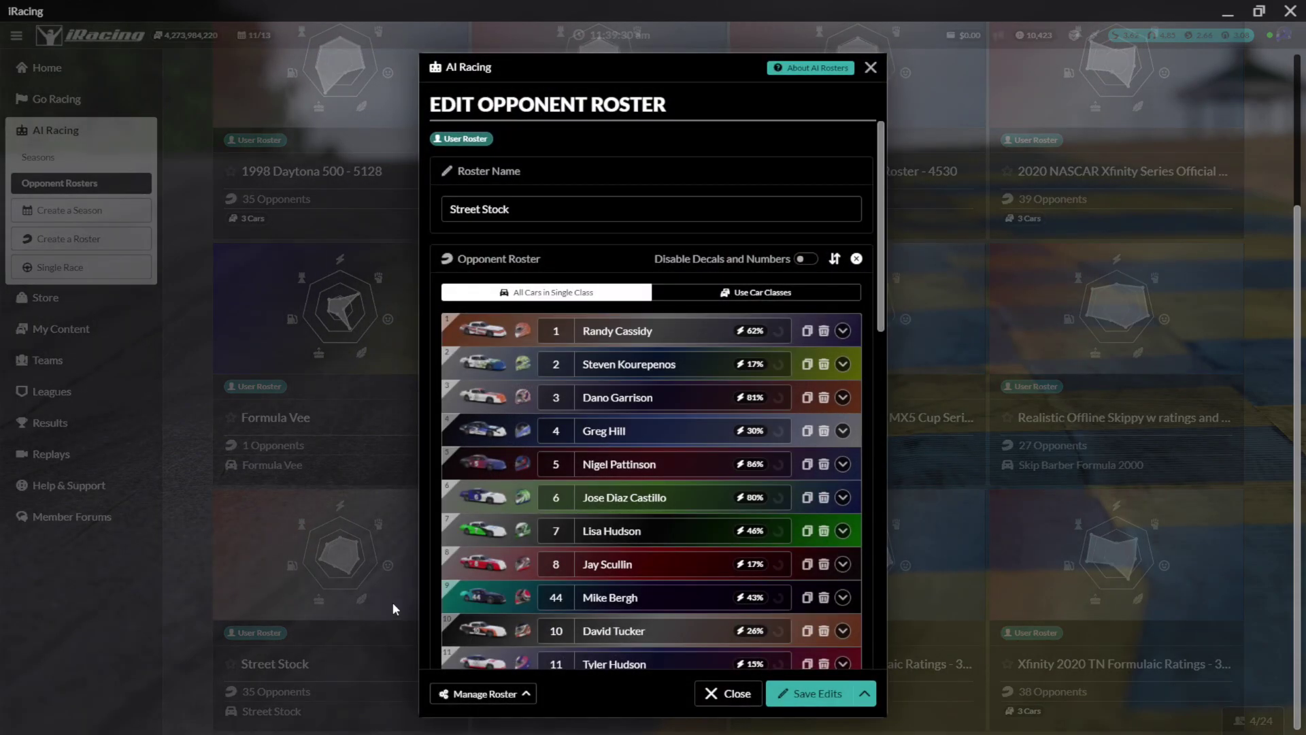
scroll(657, 483, down, 3)
scroll(657, 482, down, 8)
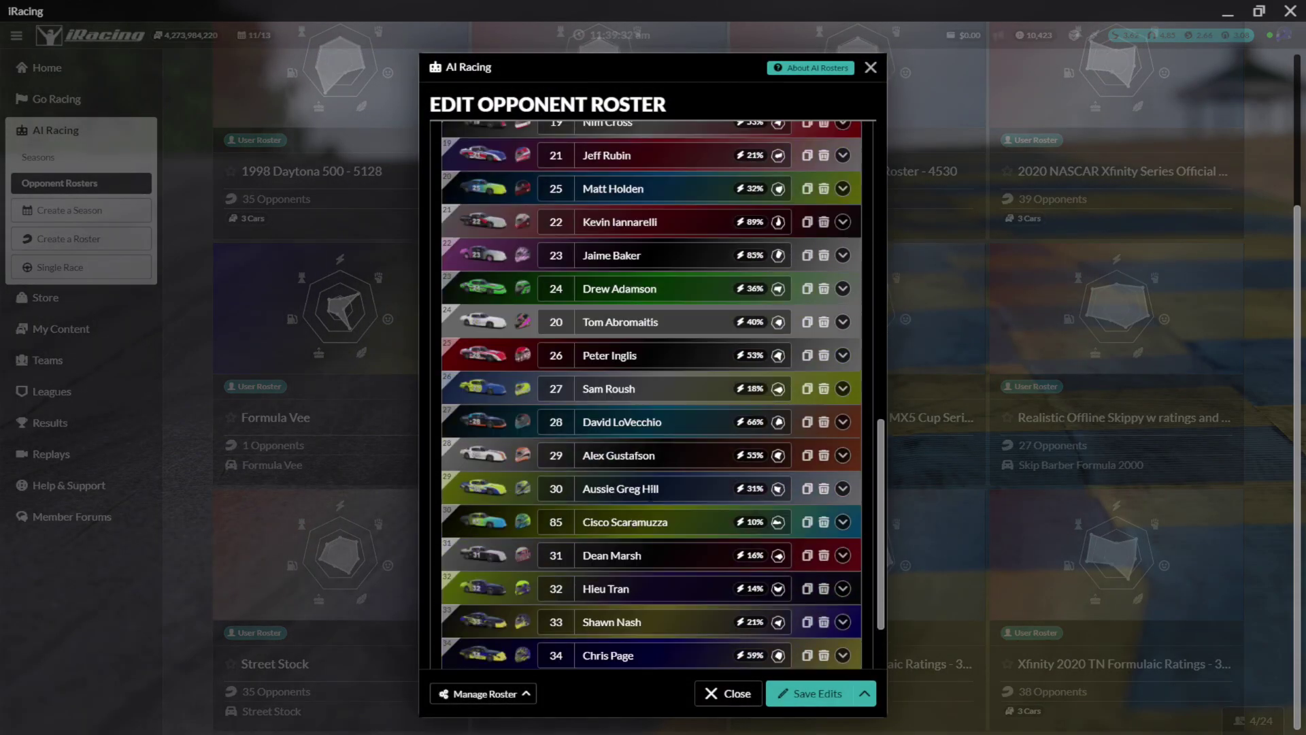
scroll(657, 483, up, 15)
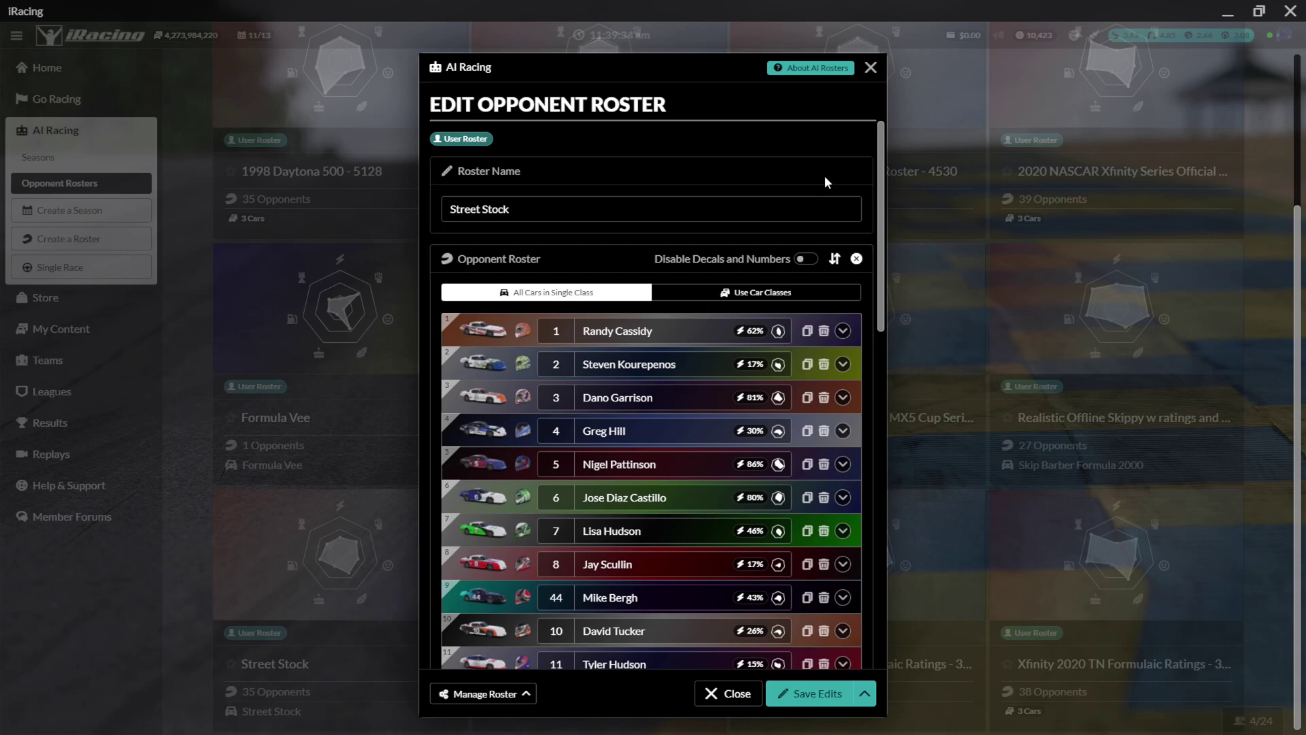
click(870, 67)
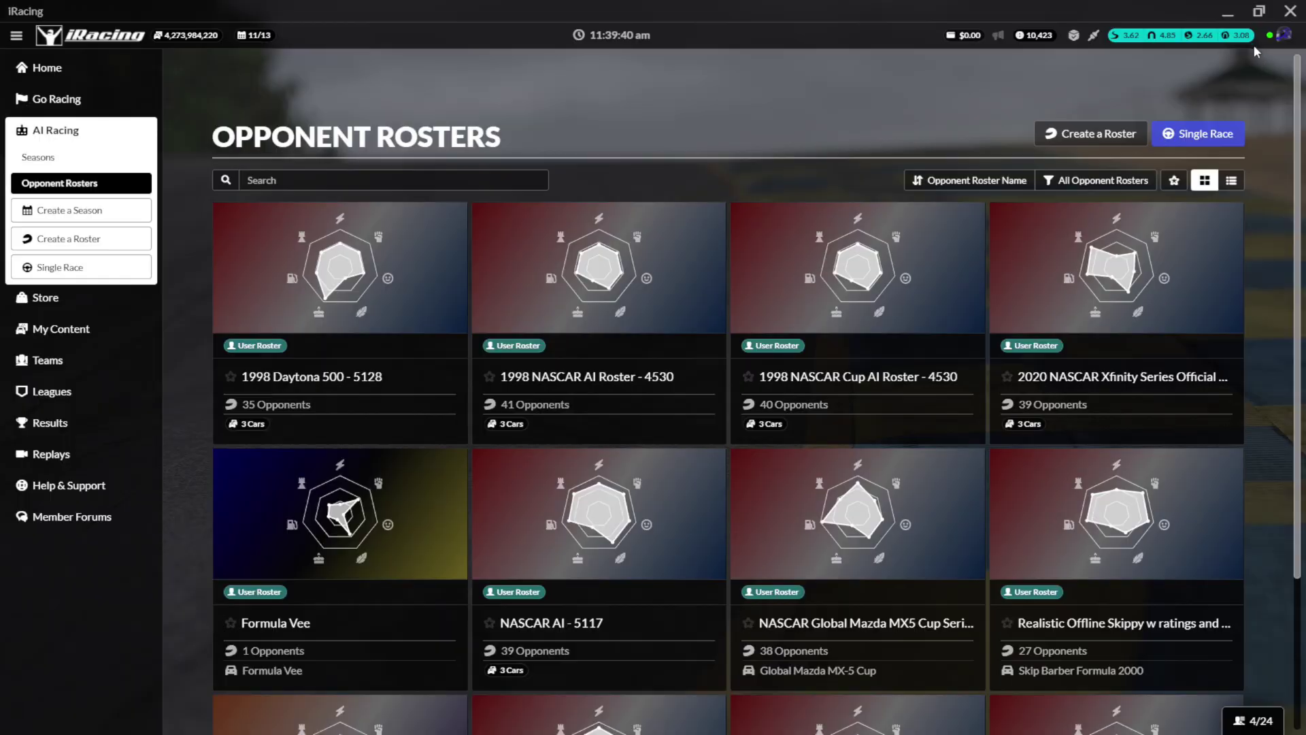
click(1228, 13)
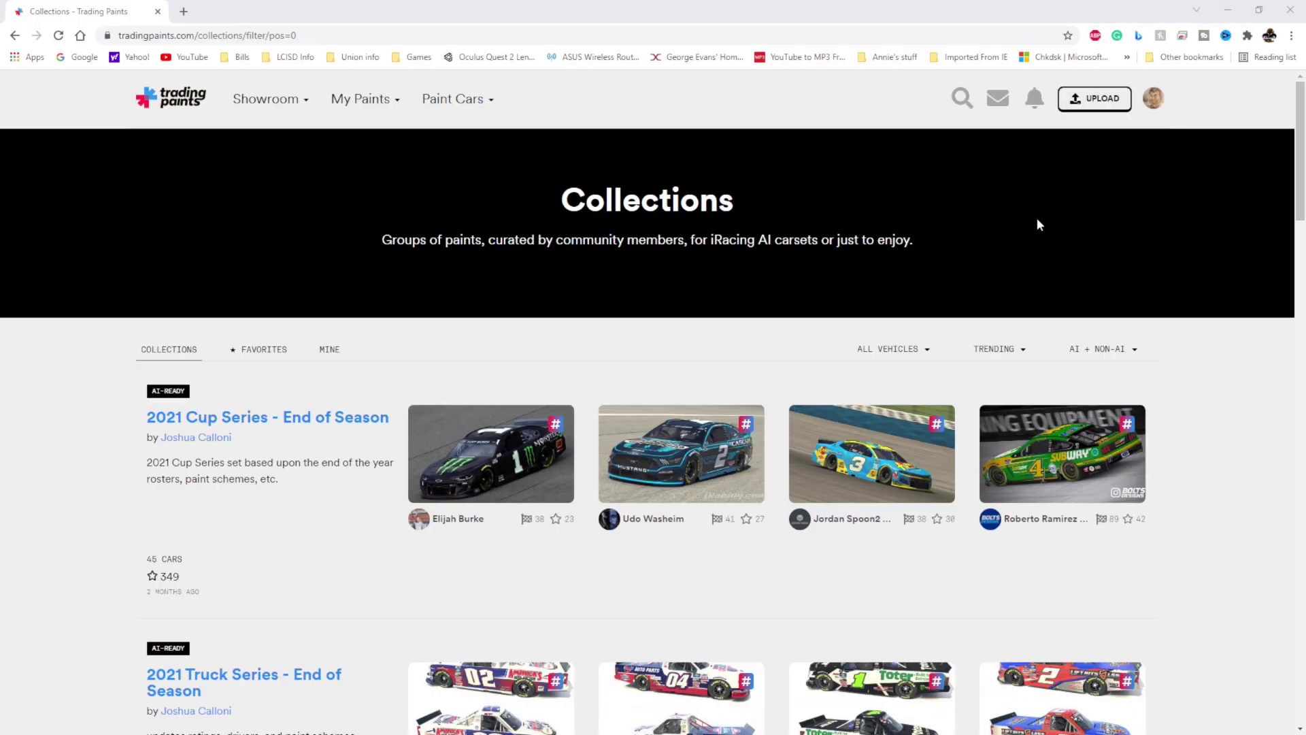
- In Trading Paints, go from My Paints through the Showroom menu to Collections
click(202, 104)
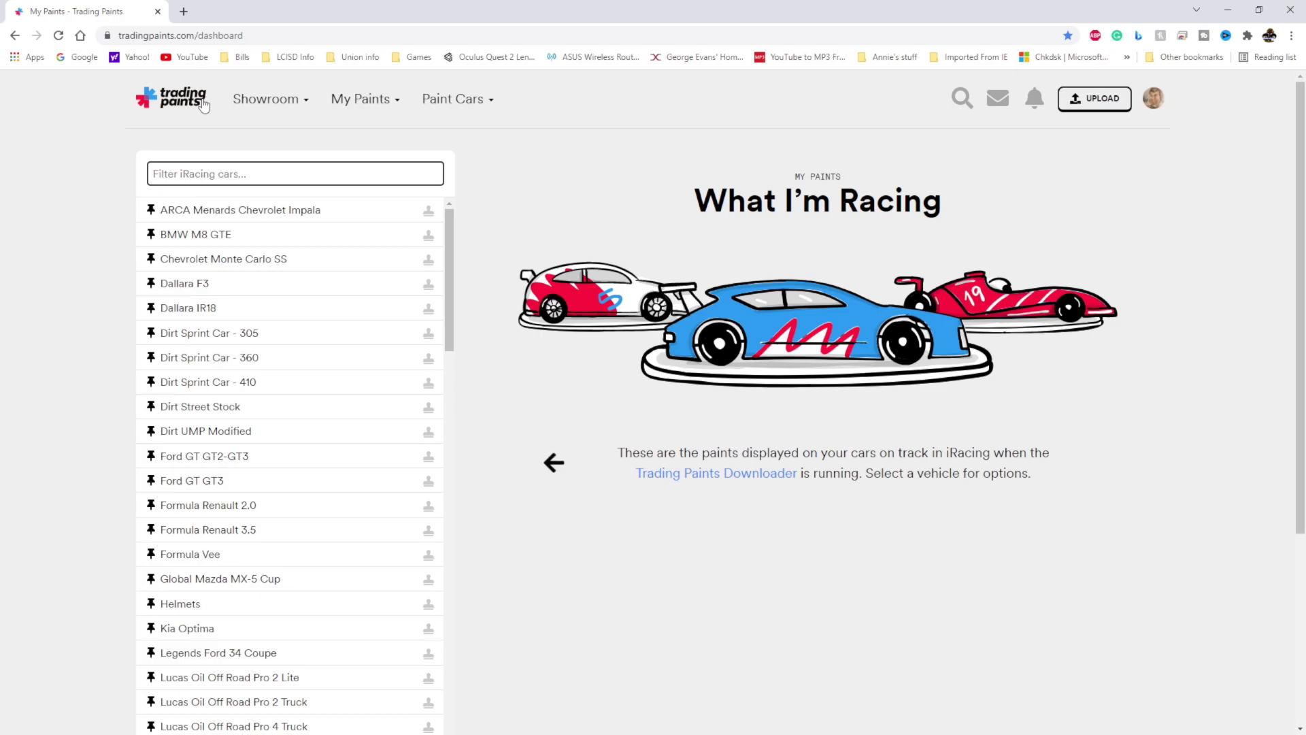
mouse_move(266, 101)
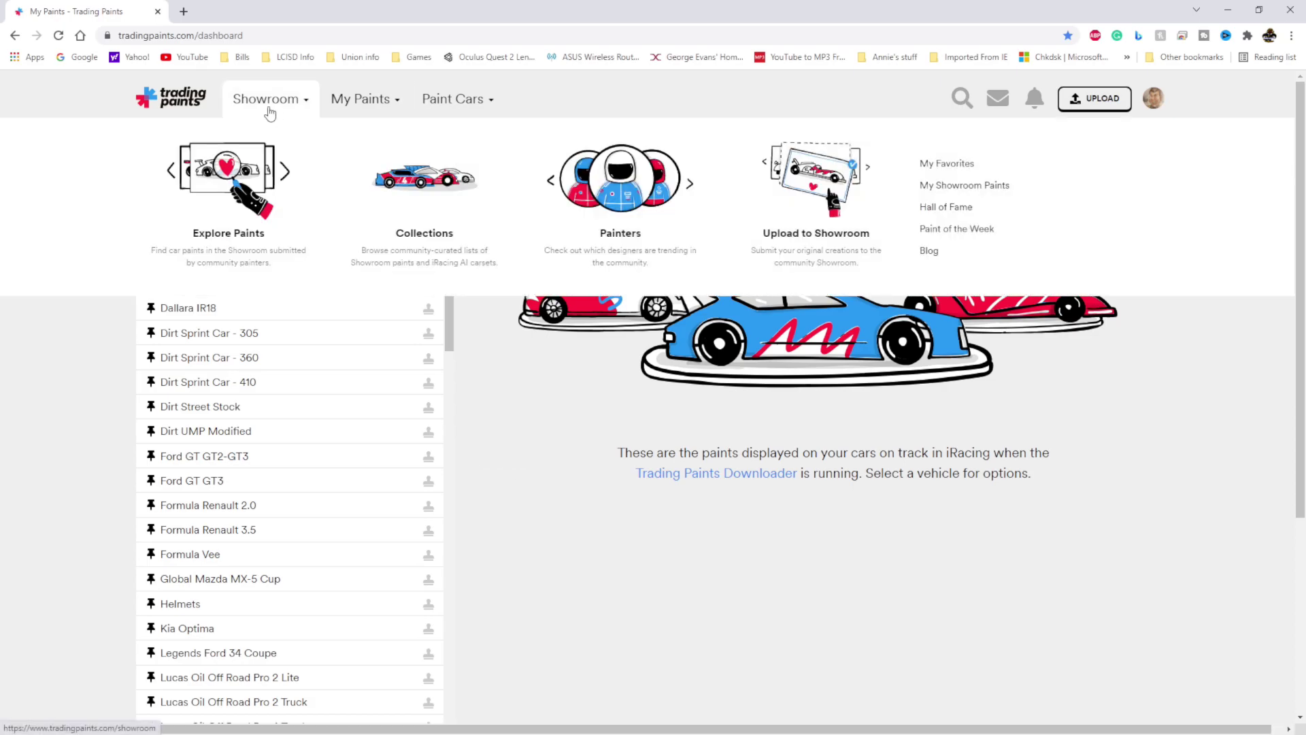
click(411, 197)
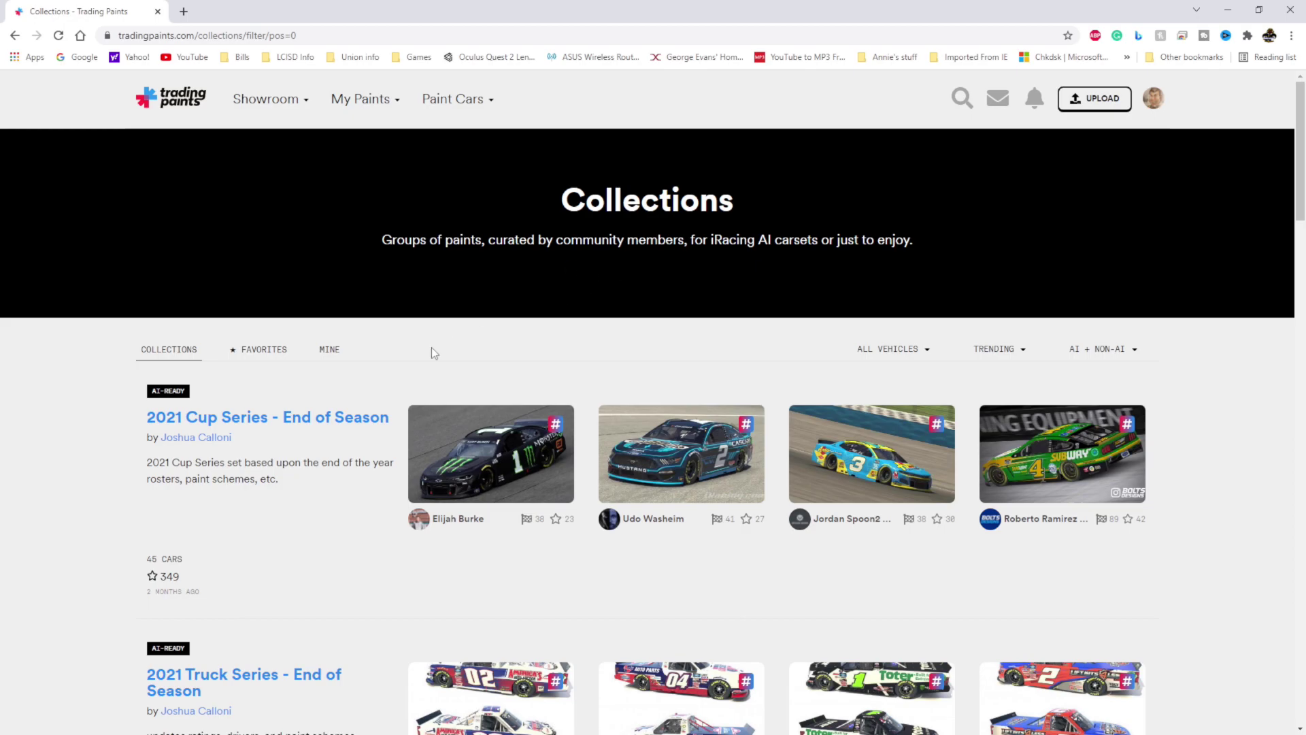
scroll(431, 350, down, 1)
- Filter the Trading Paints collections to the Street Stock vehicle
click(893, 286)
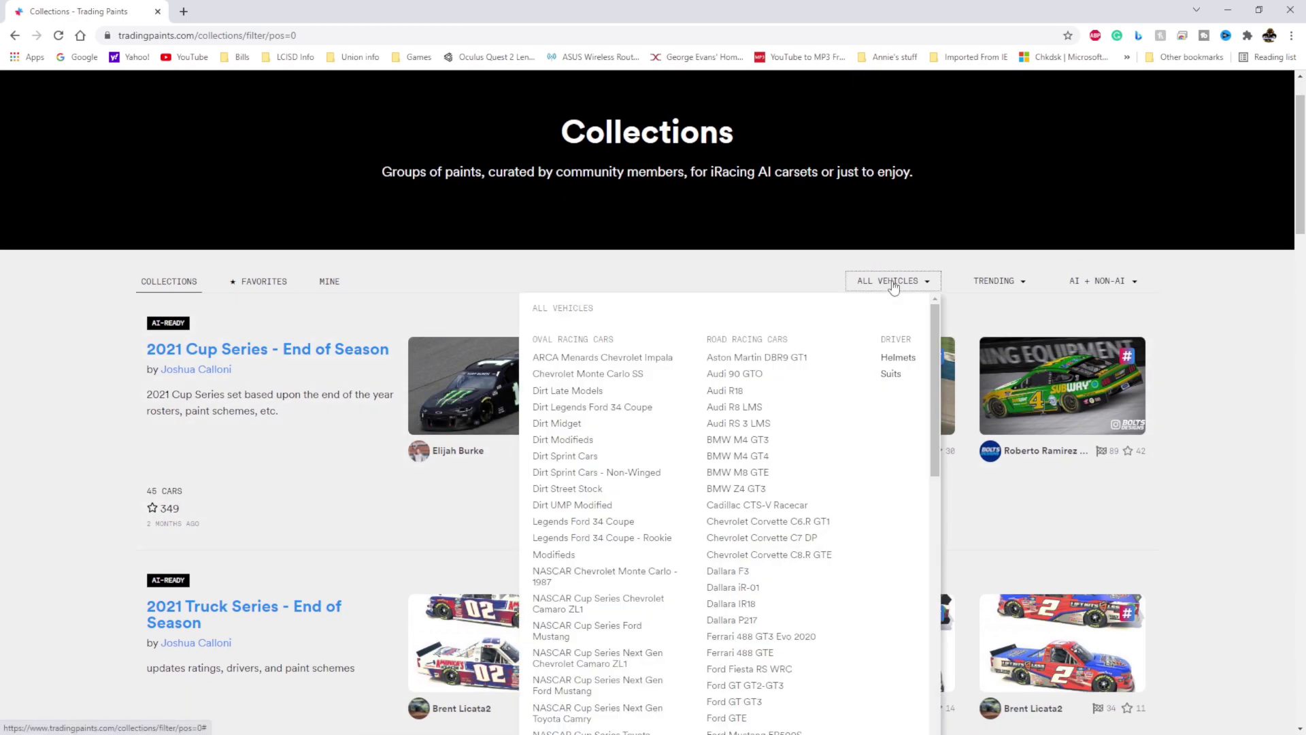
scroll(665, 434, down, 1)
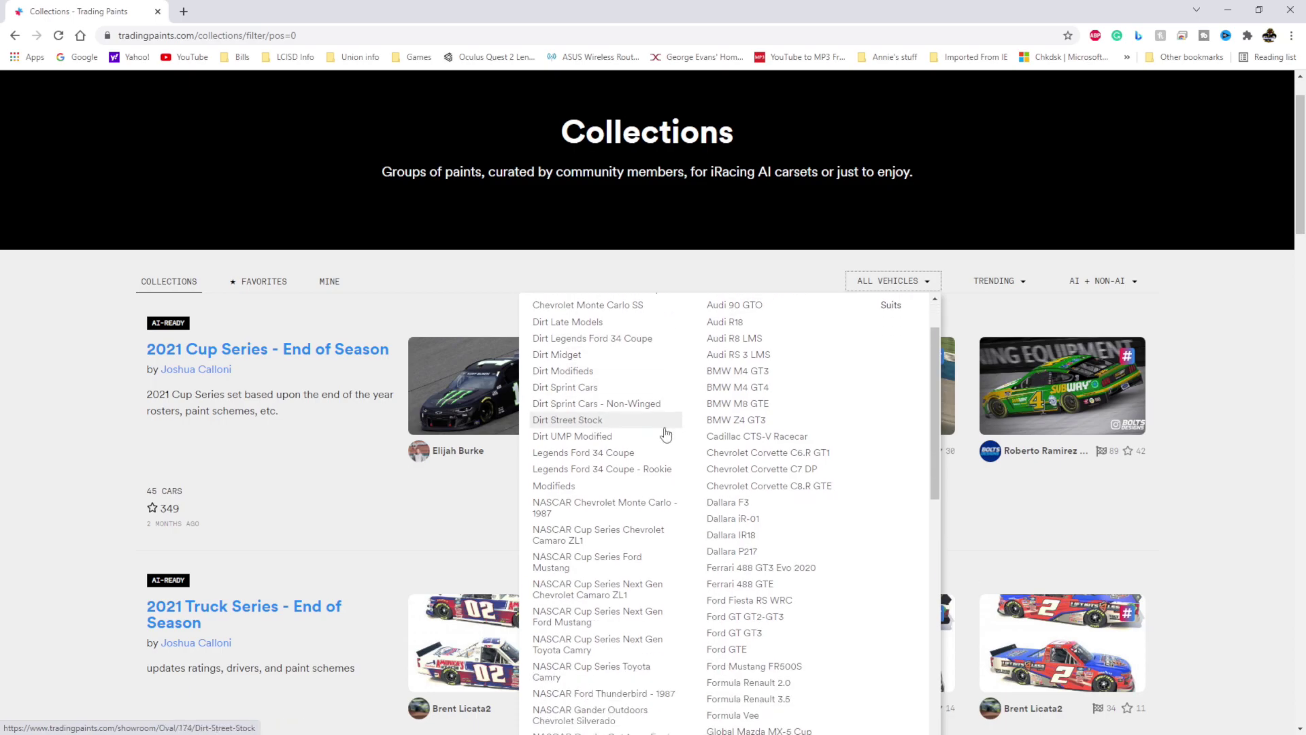
scroll(665, 434, down, 5)
click(562, 480)
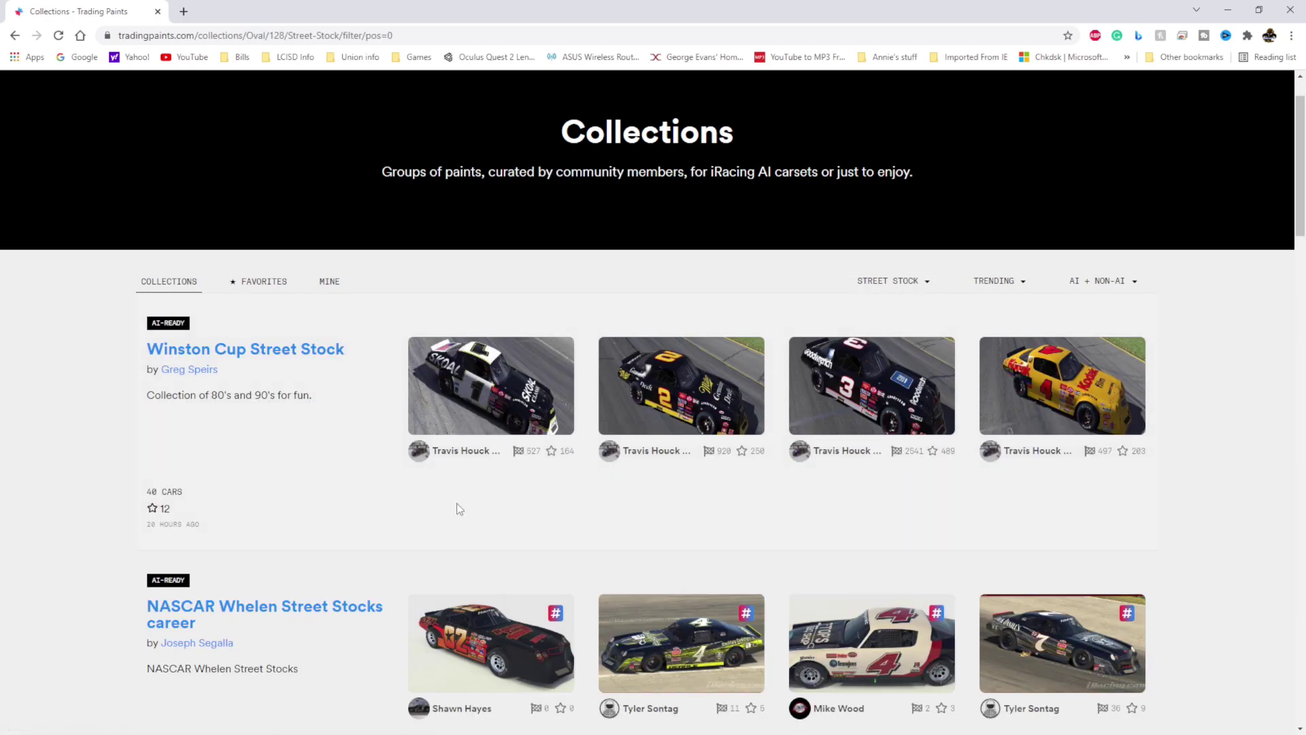
- Scroll the Street Stock collections to Street Stock AI Classic NASCAR Paints (35 cars)
scroll(366, 408, down, 3)
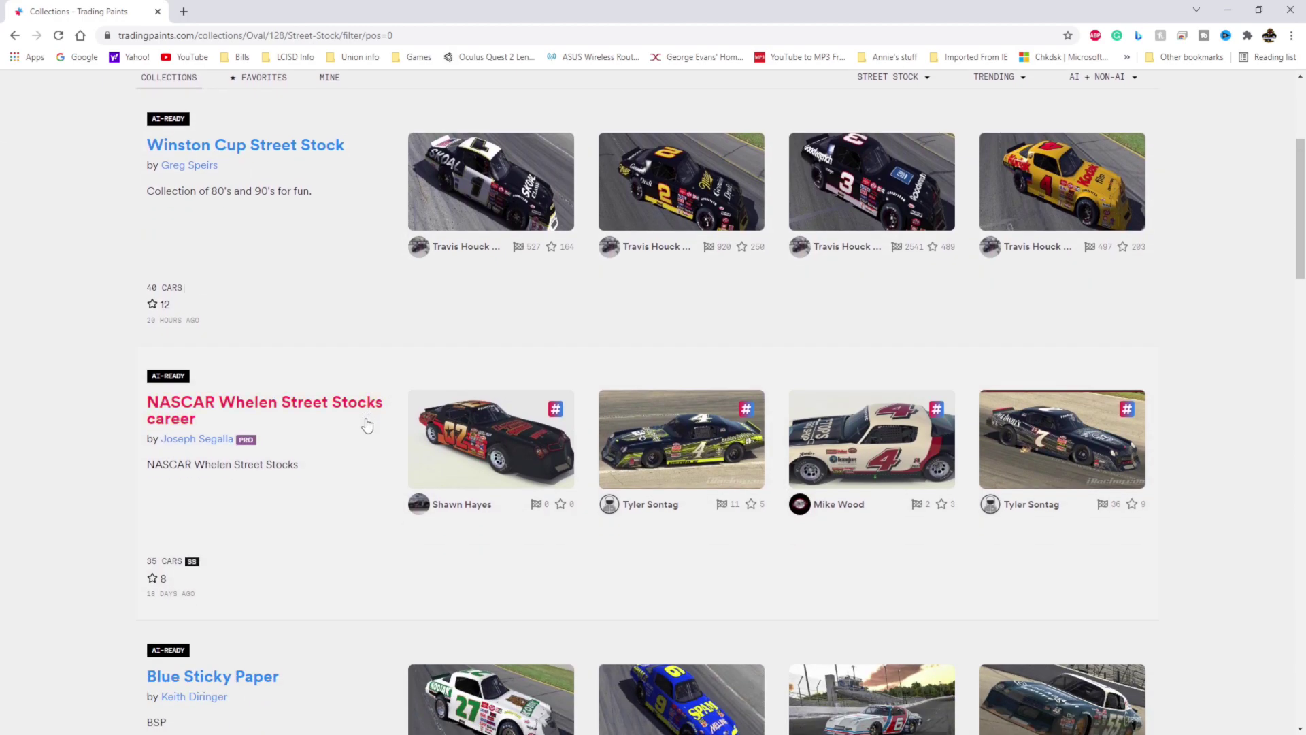
scroll(353, 458, down, 6)
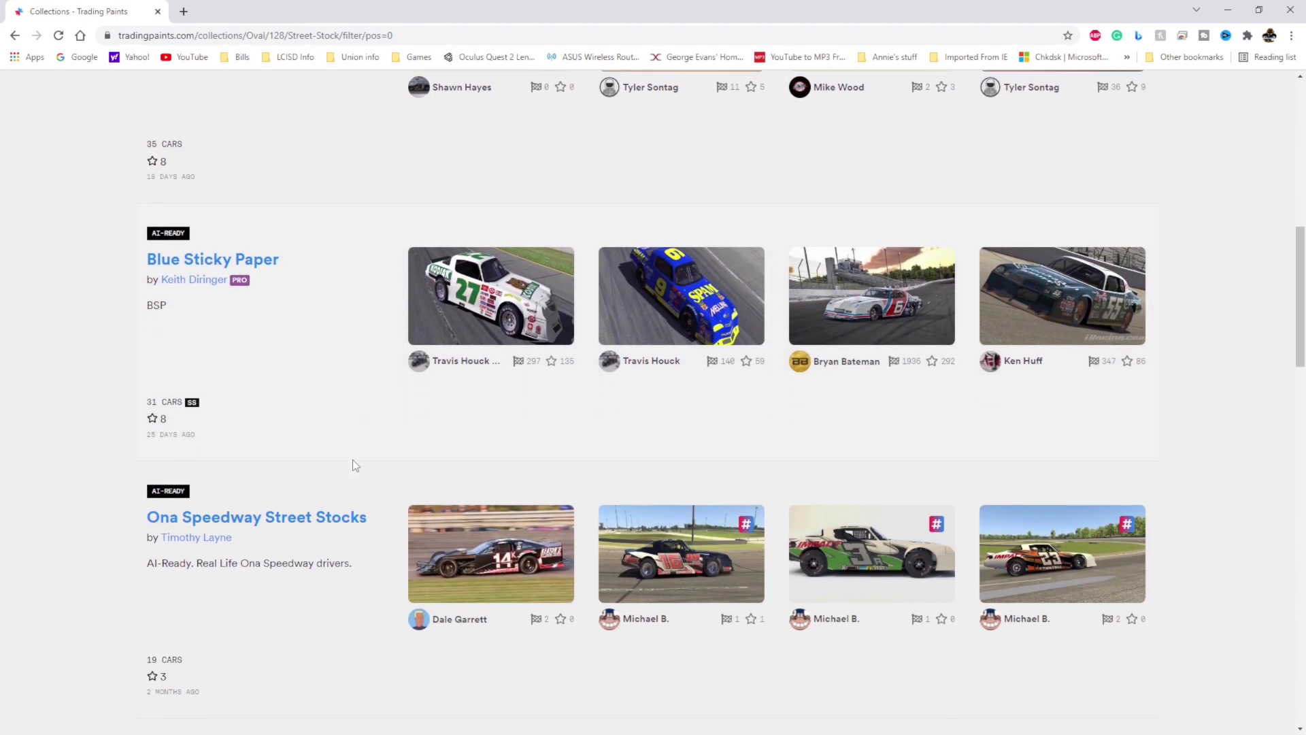
scroll(353, 466, down, 7)
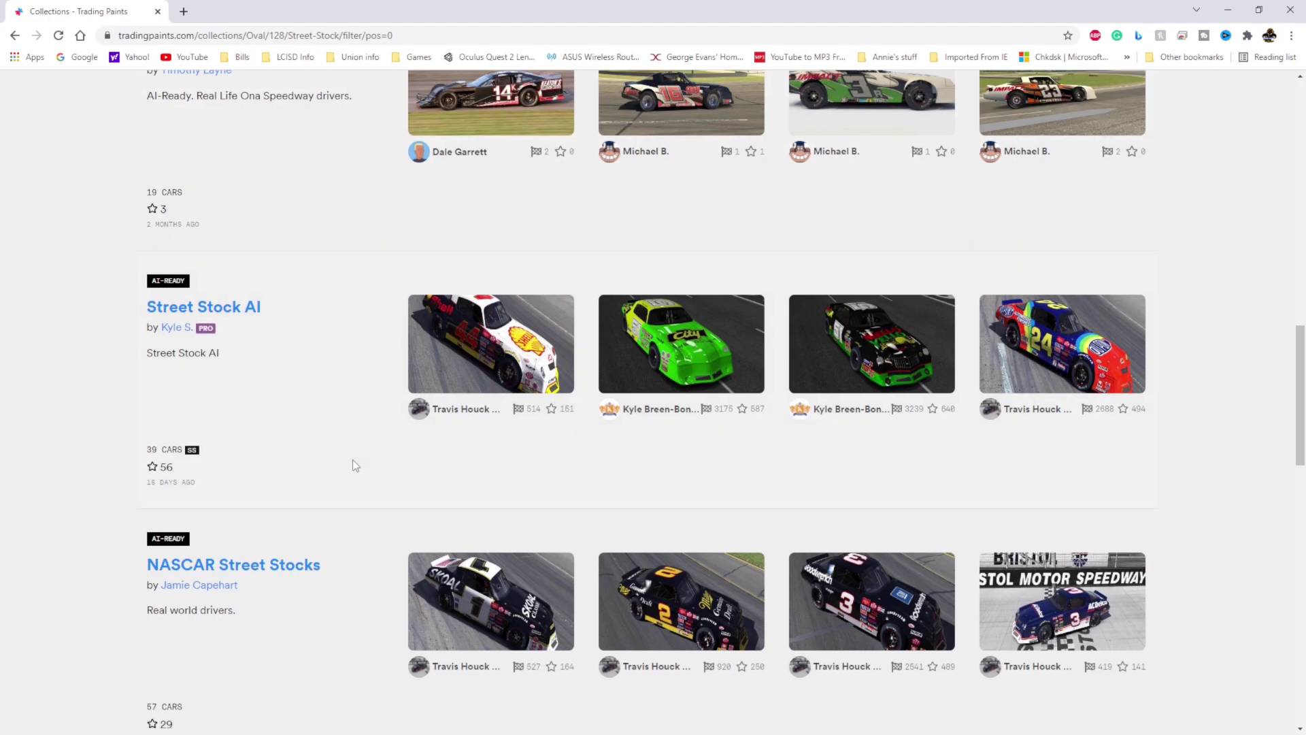
scroll(352, 460, down, 2)
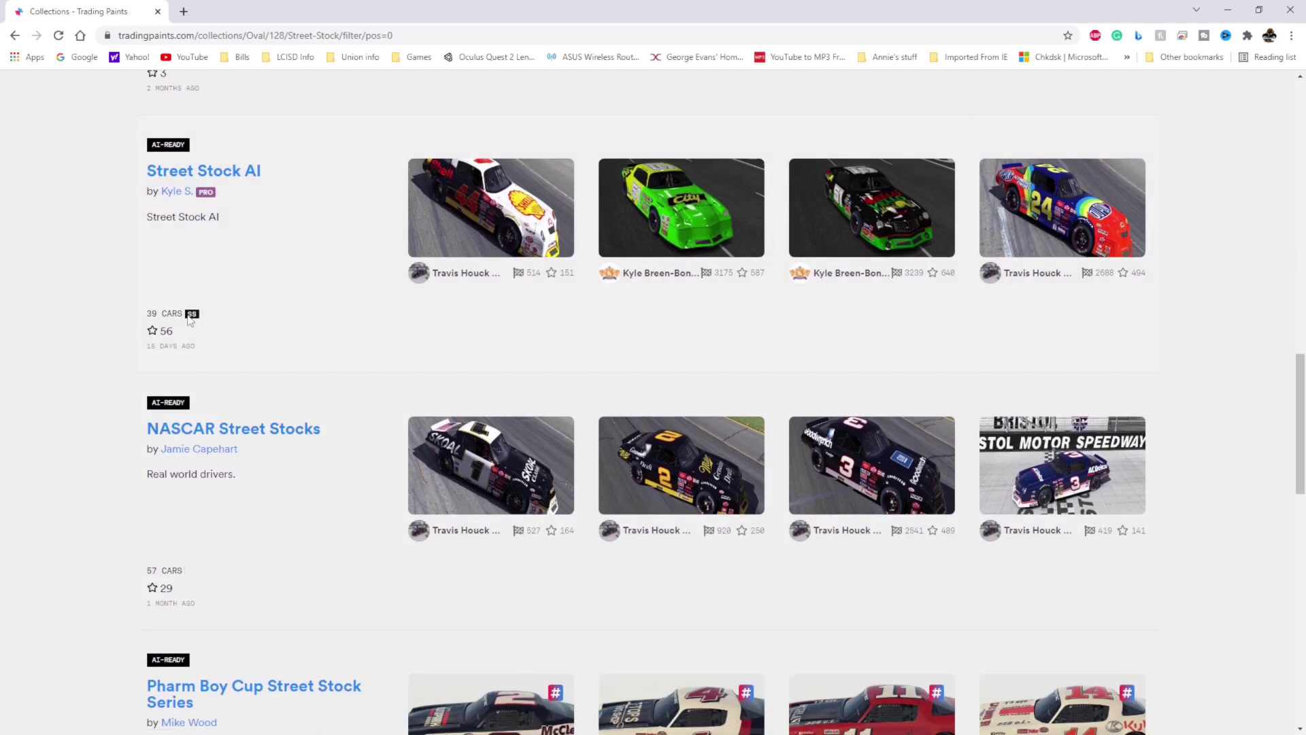
scroll(372, 400, up, 2)
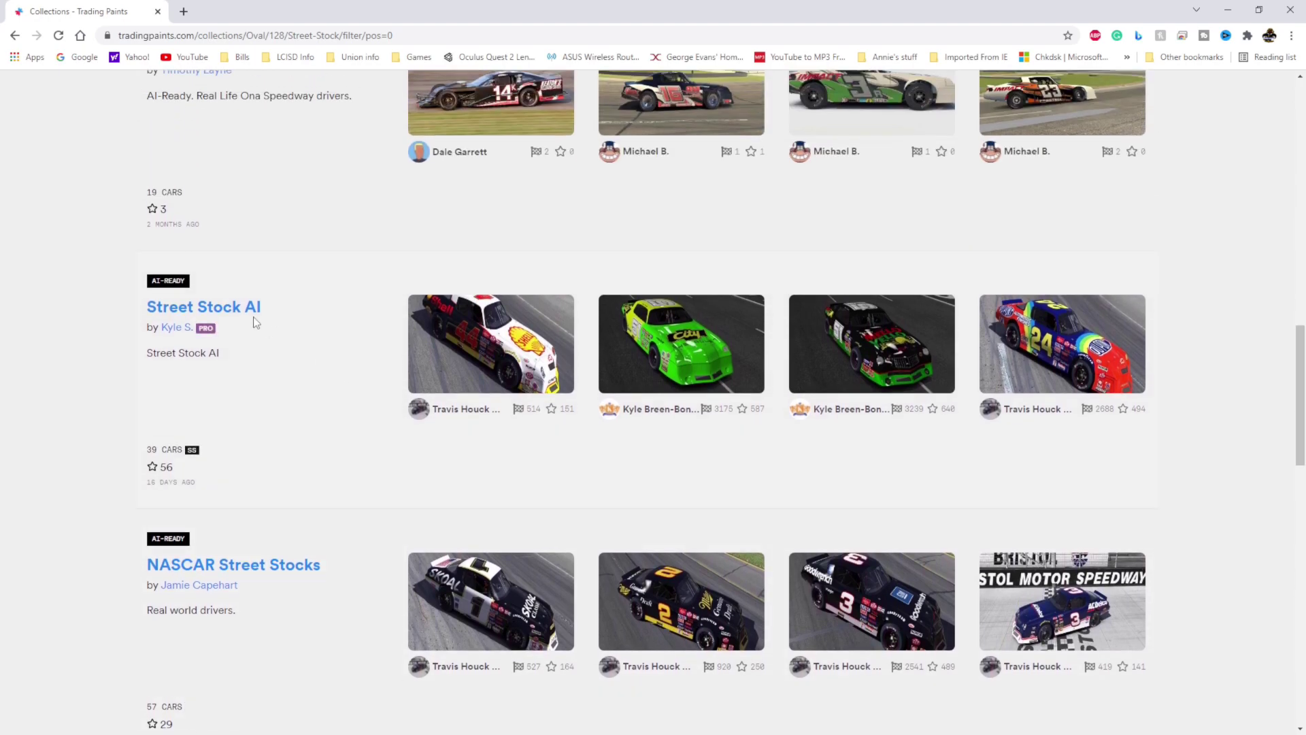
scroll(325, 415, down, 5)
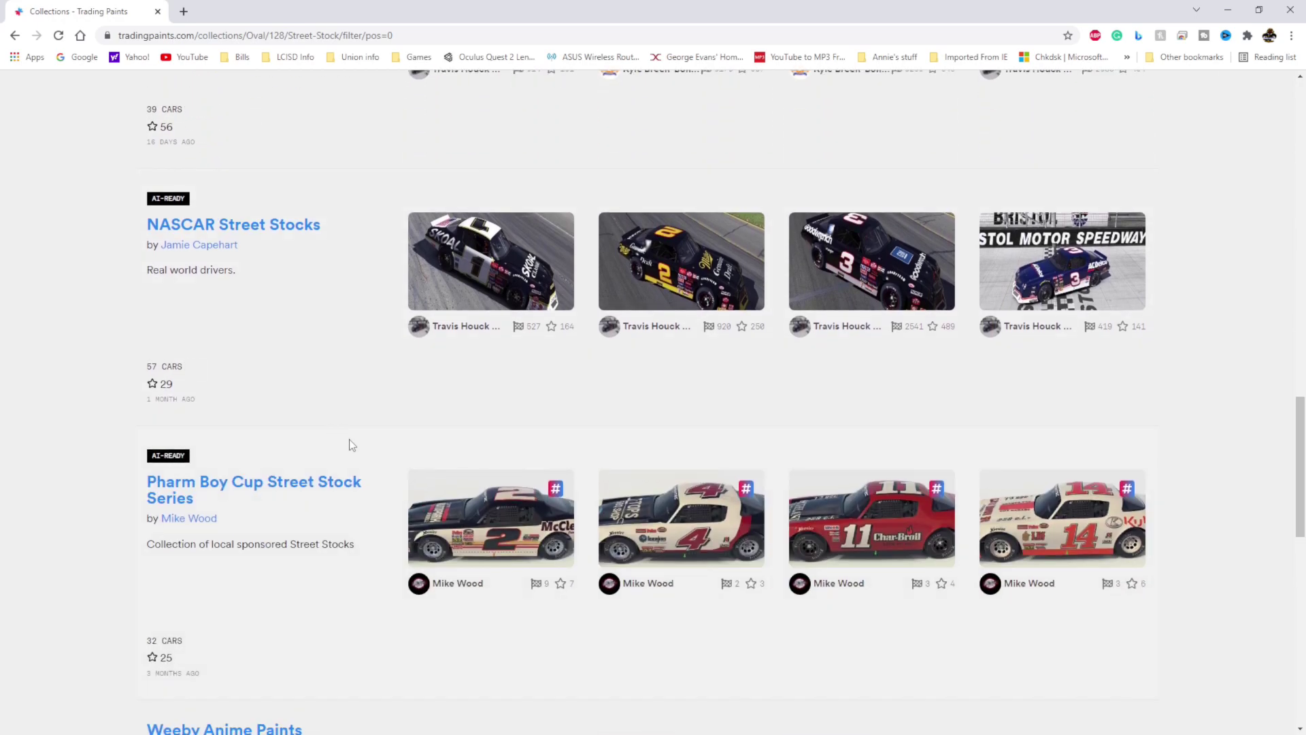
scroll(378, 455, down, 4)
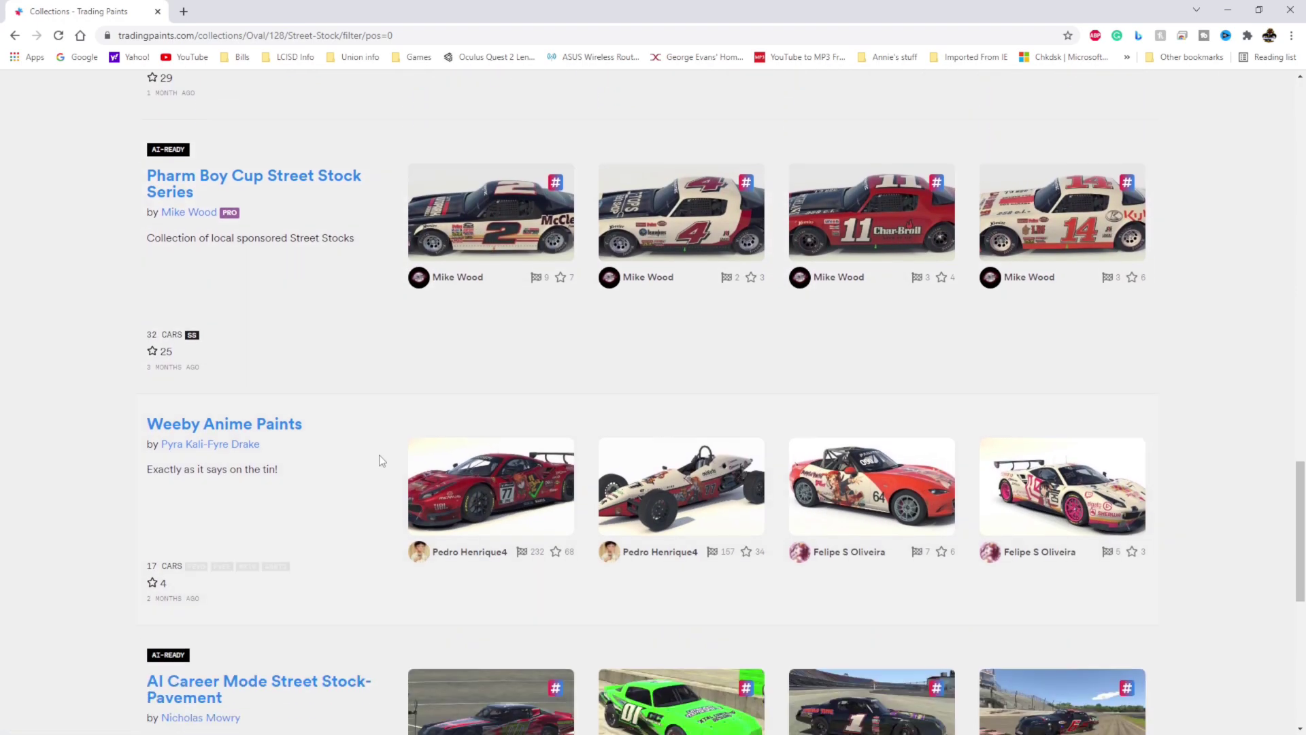
scroll(379, 456, down, 2)
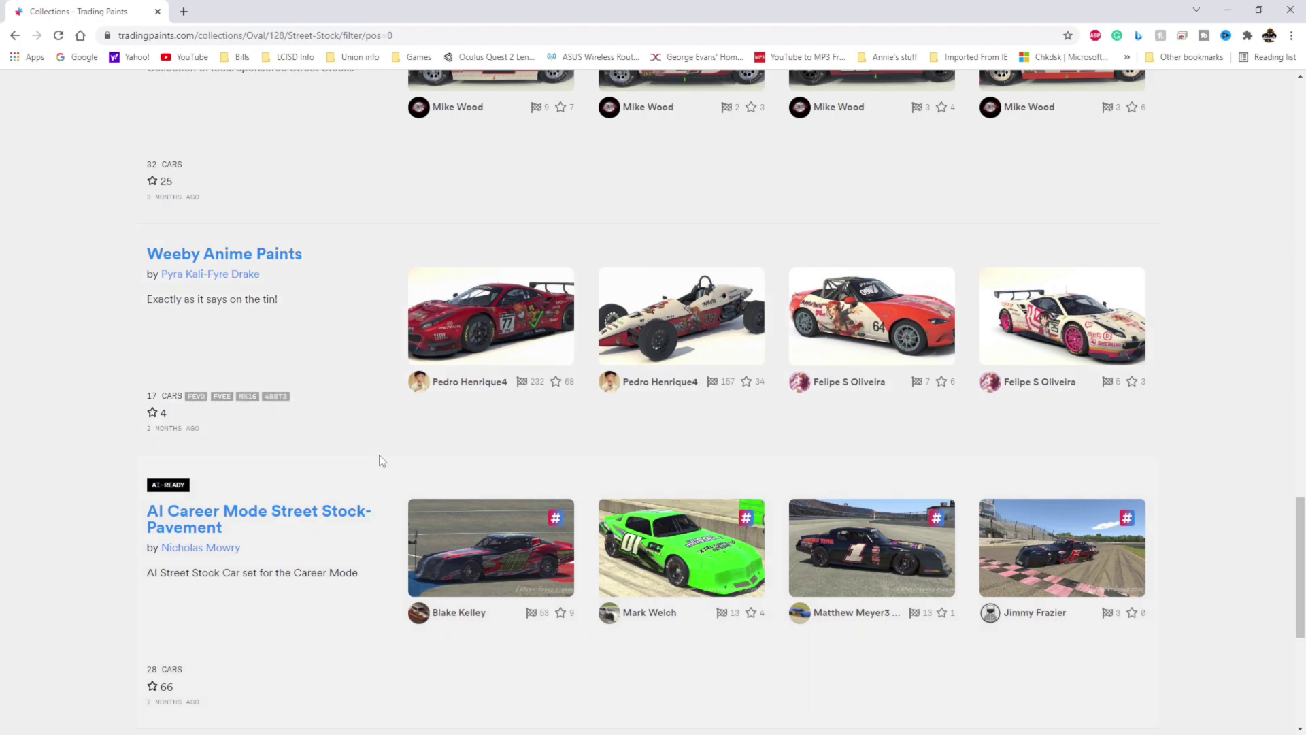
scroll(379, 455, down, 3)
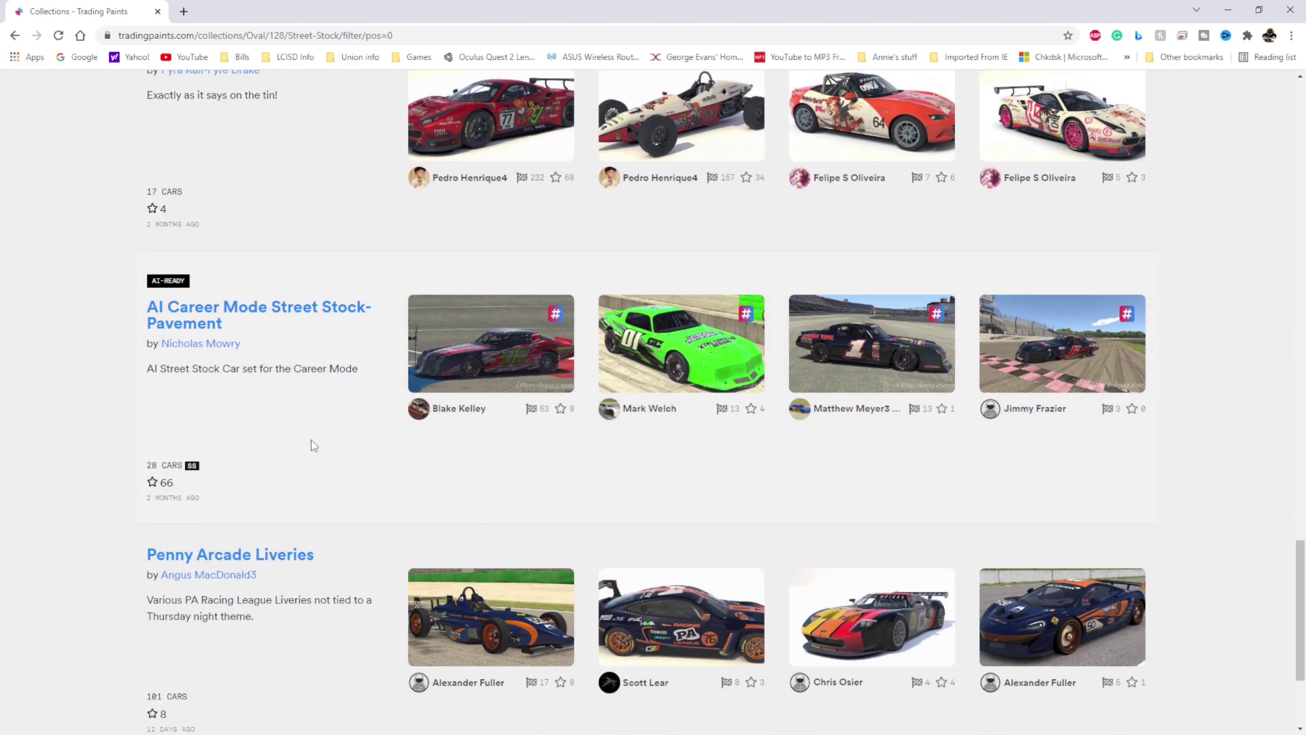
scroll(311, 440, down, 6)
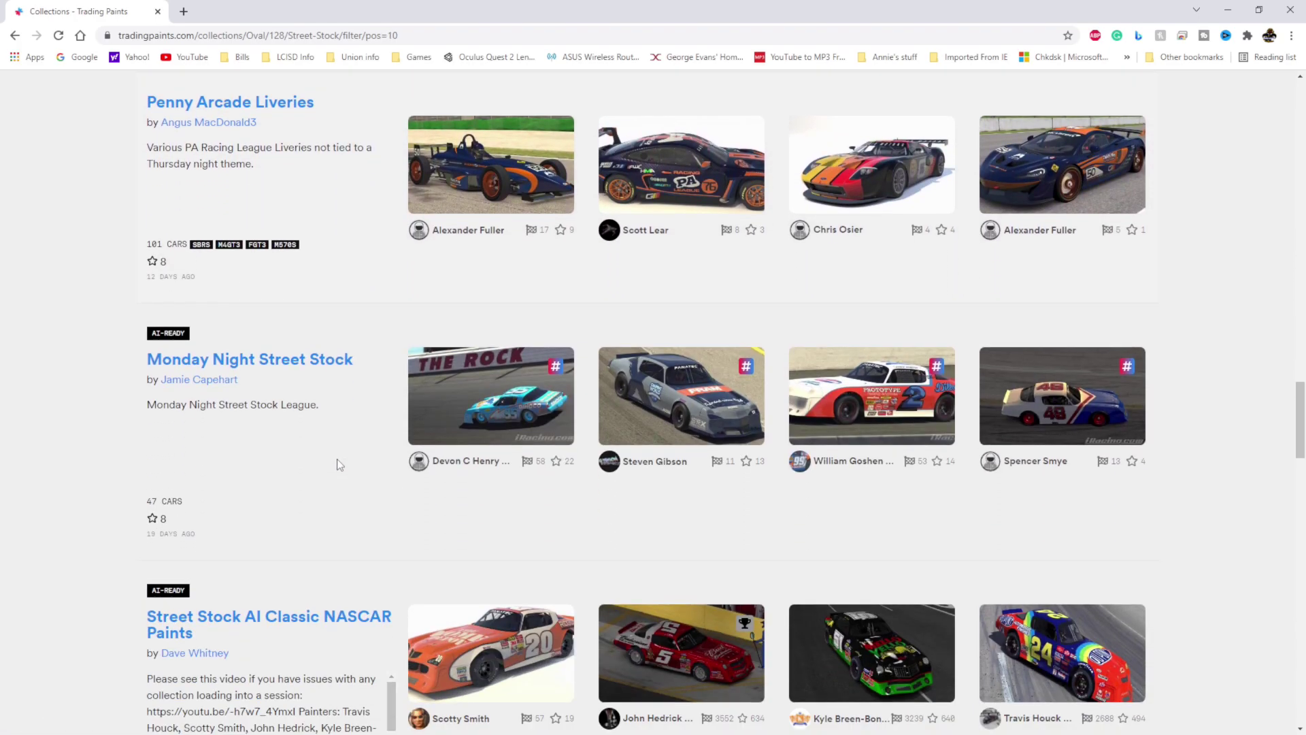
scroll(336, 464, down, 7)
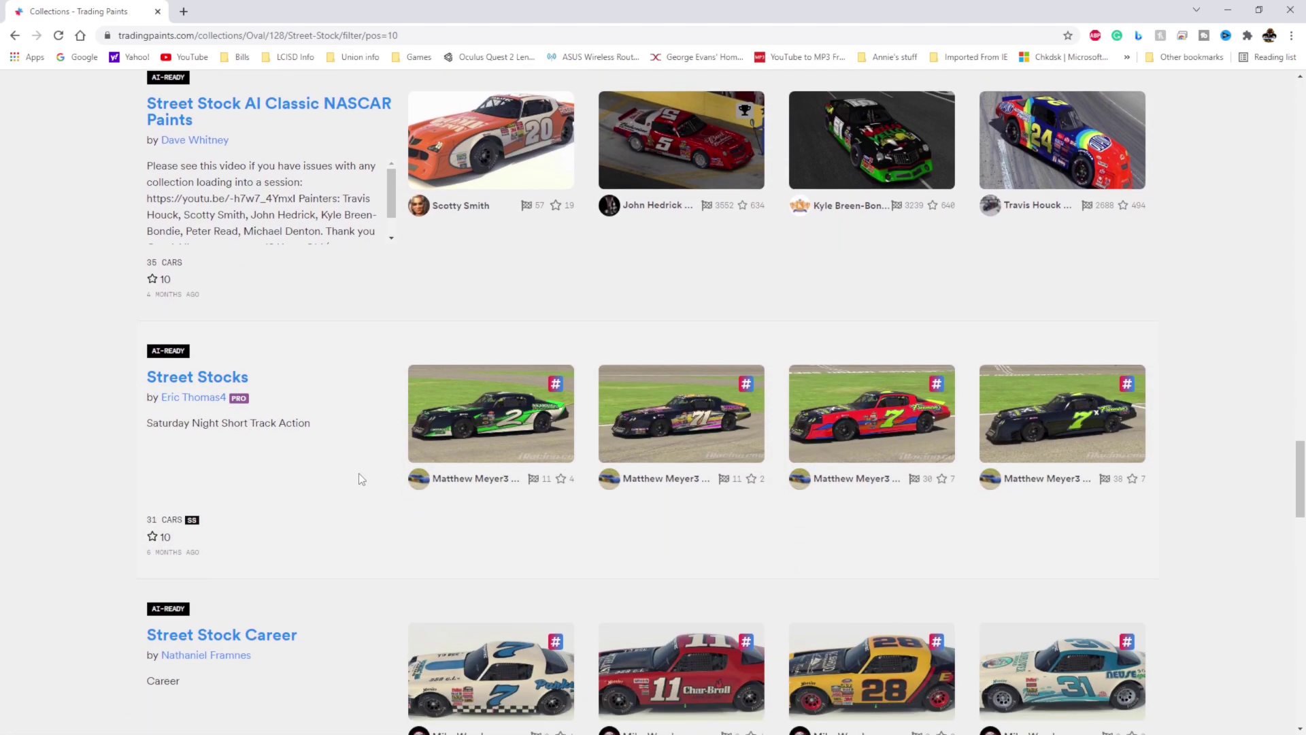
scroll(358, 472, up, 3)
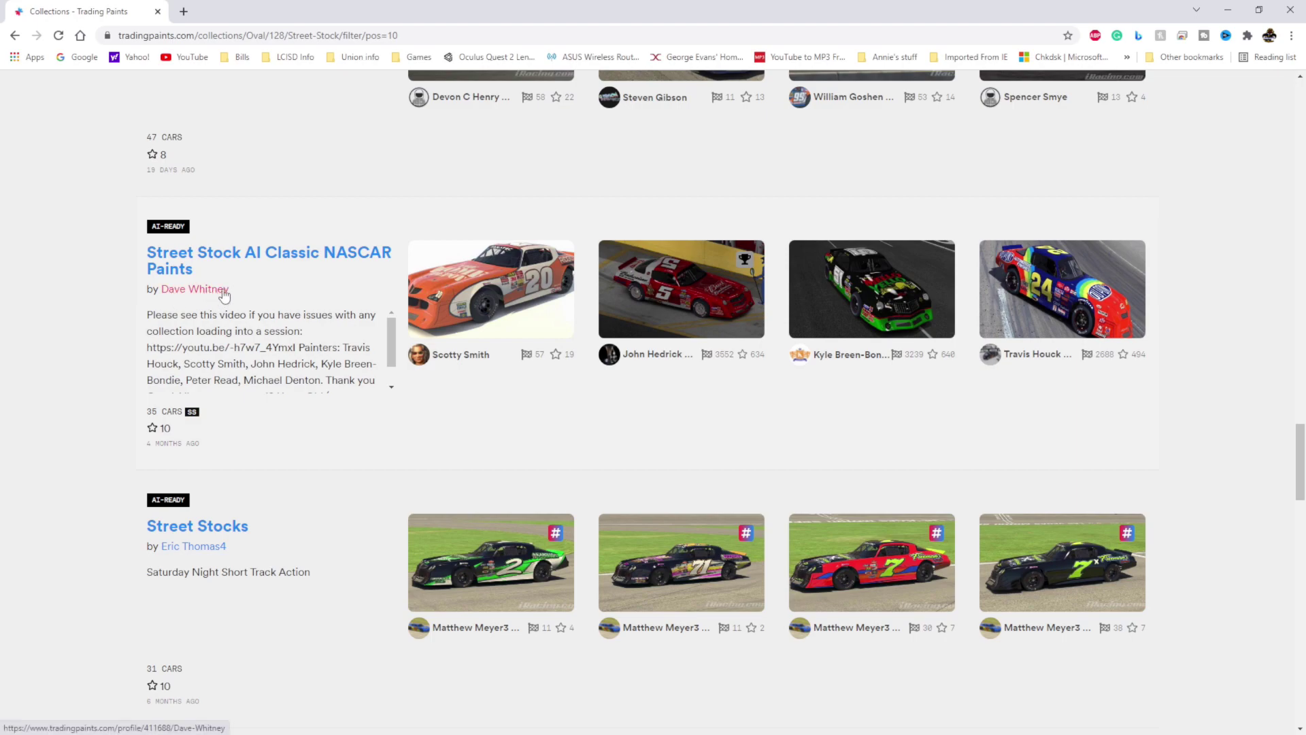
- Open the Street Stock AI Classic NASCAR Paints collection page
click(293, 256)
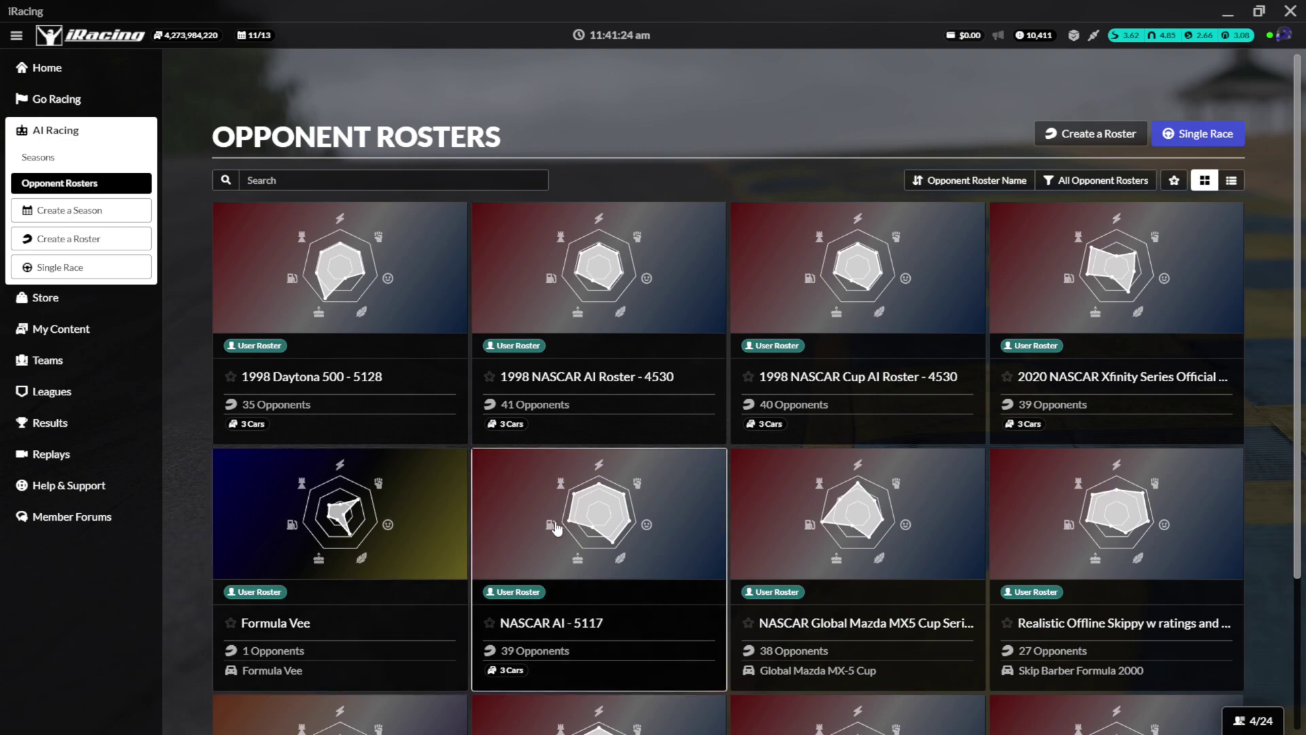
- Open the Street Stock AI Classic NASCAR Paints - 60589 roster in the editor
scroll(651, 541, down, 3)
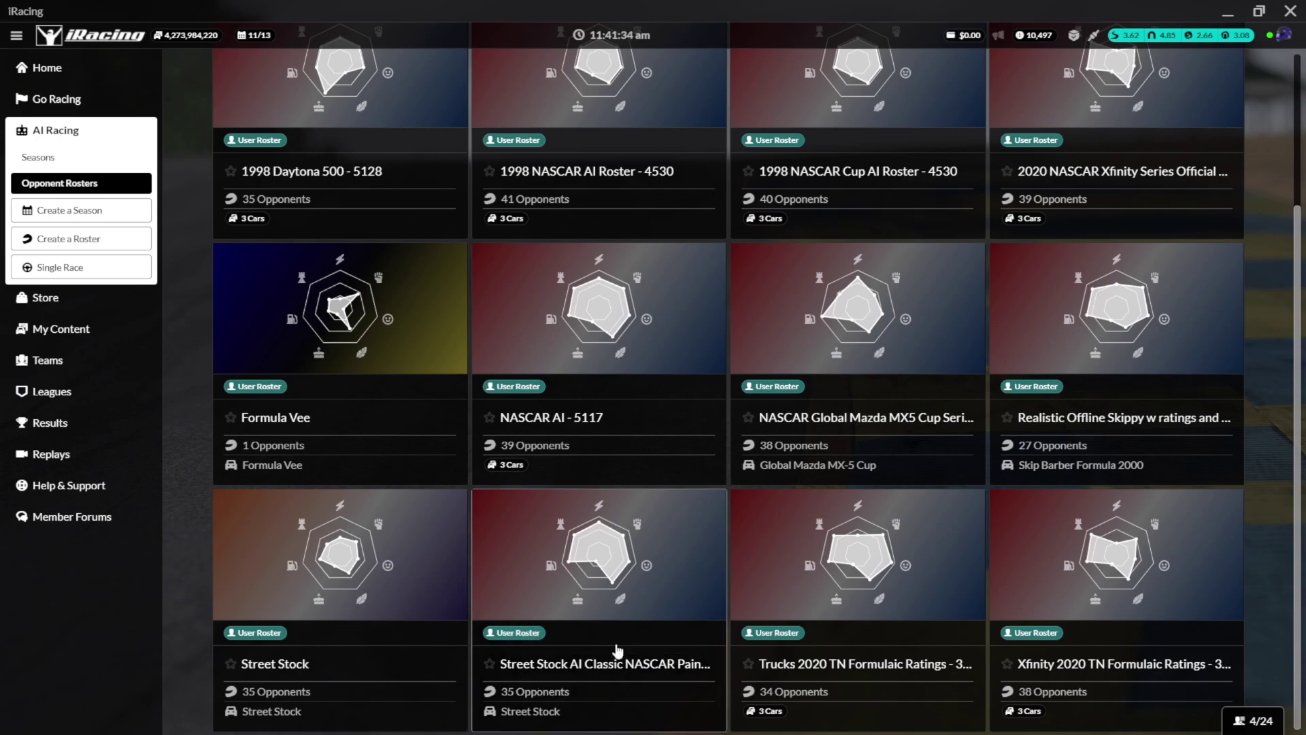
click(607, 680)
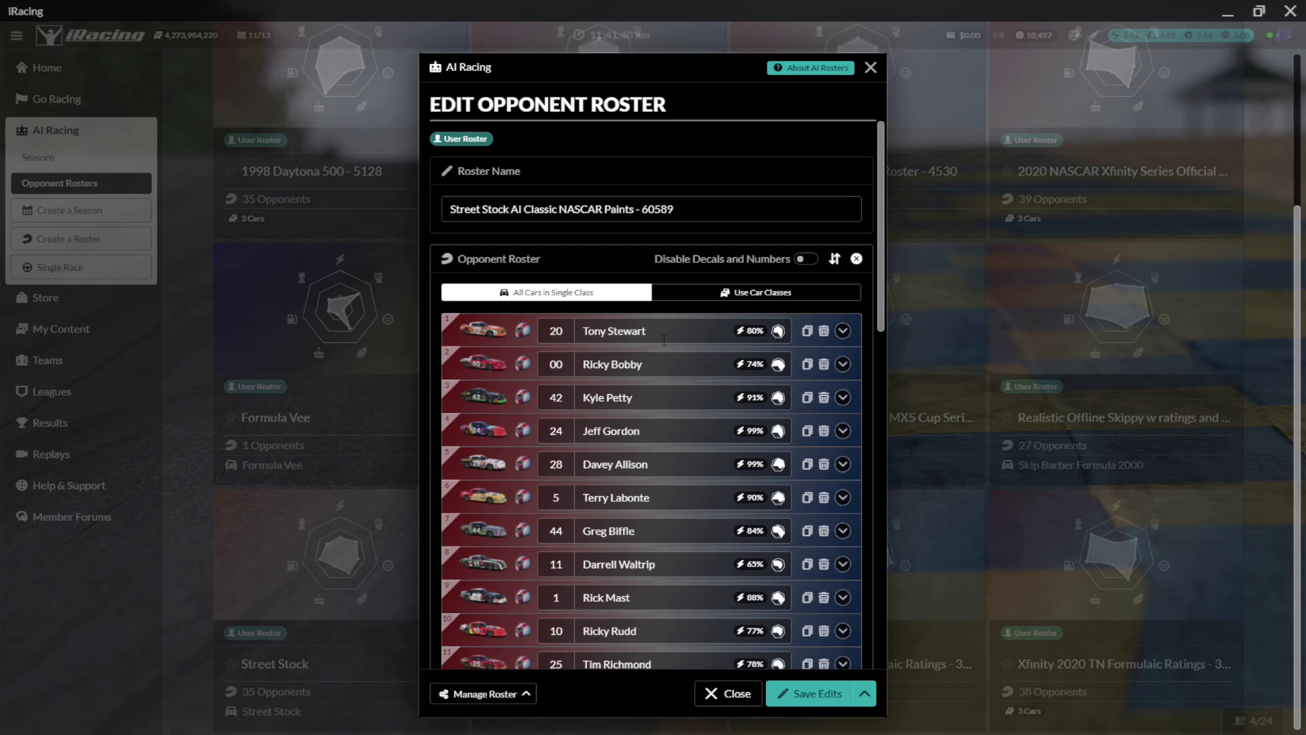
- Review the first driver's attributes, car paint and suit and helmet
click(843, 333)
scroll(844, 333, down, 3)
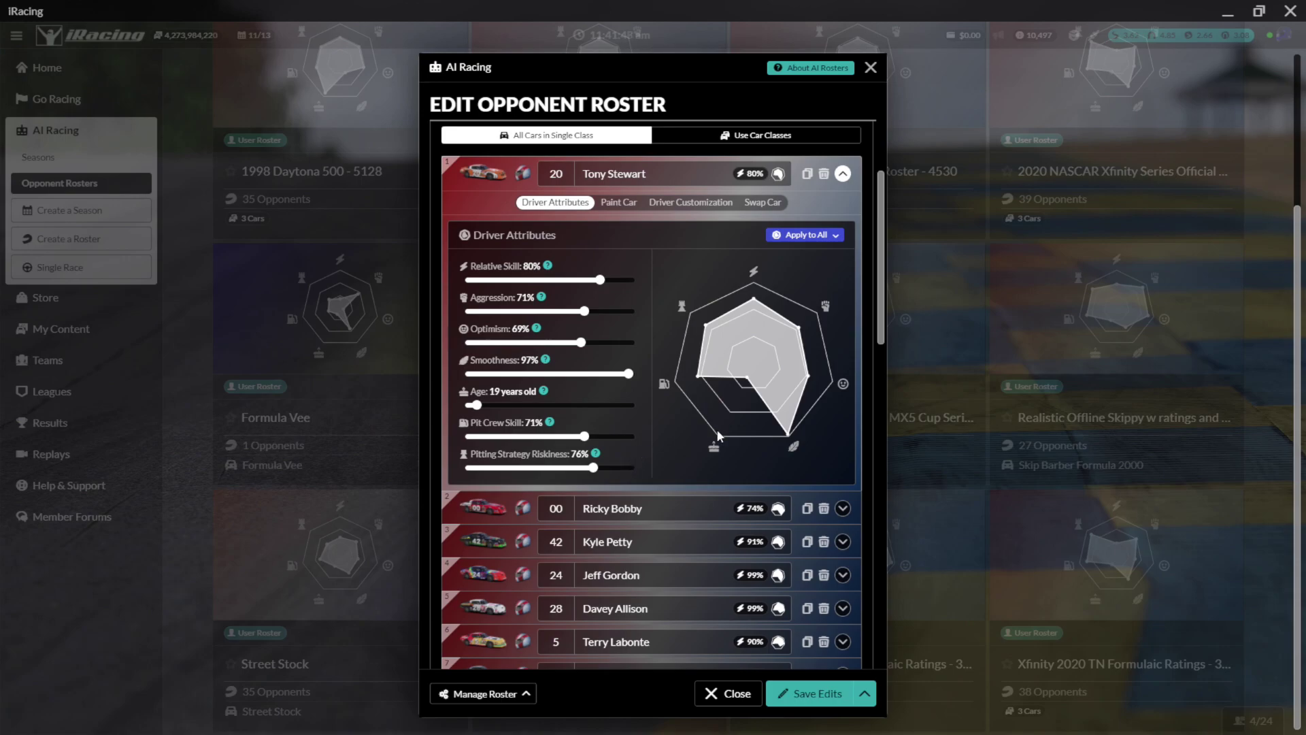
scroll(673, 366, up, 3)
click(618, 338)
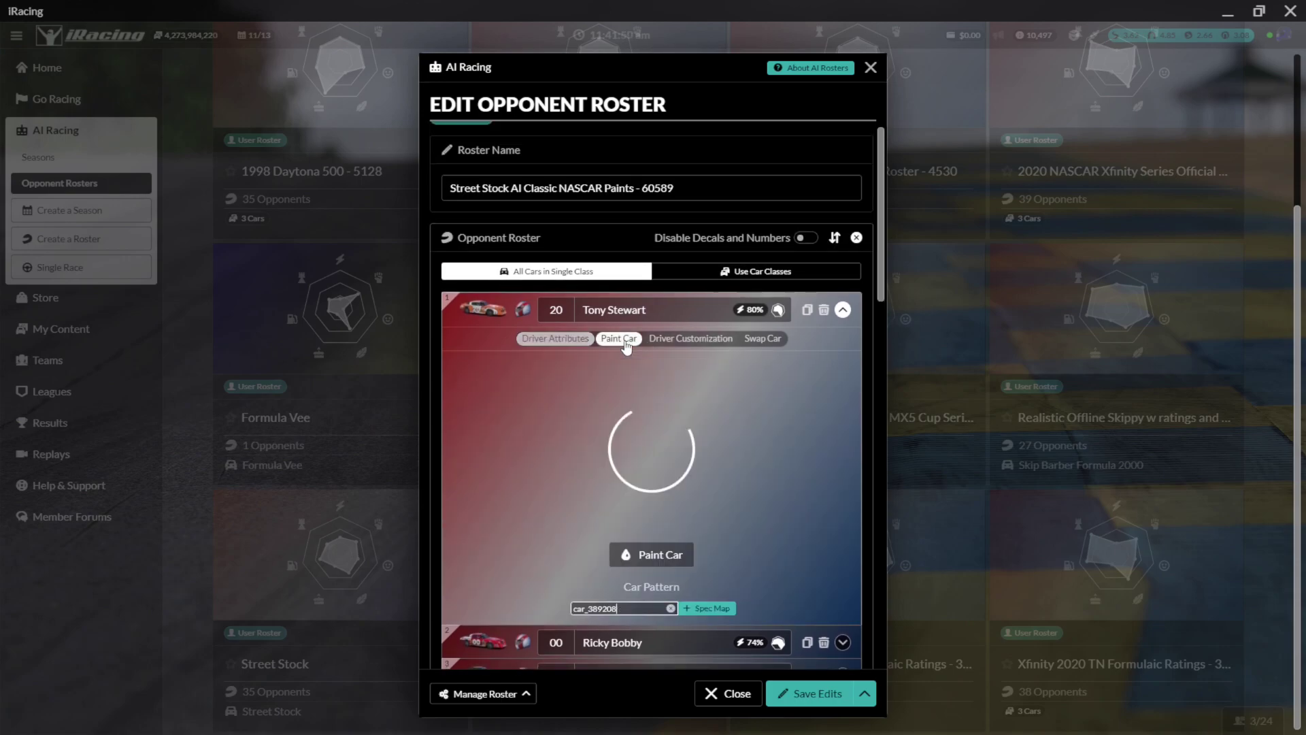
click(701, 350)
scroll(701, 350, down, 3)
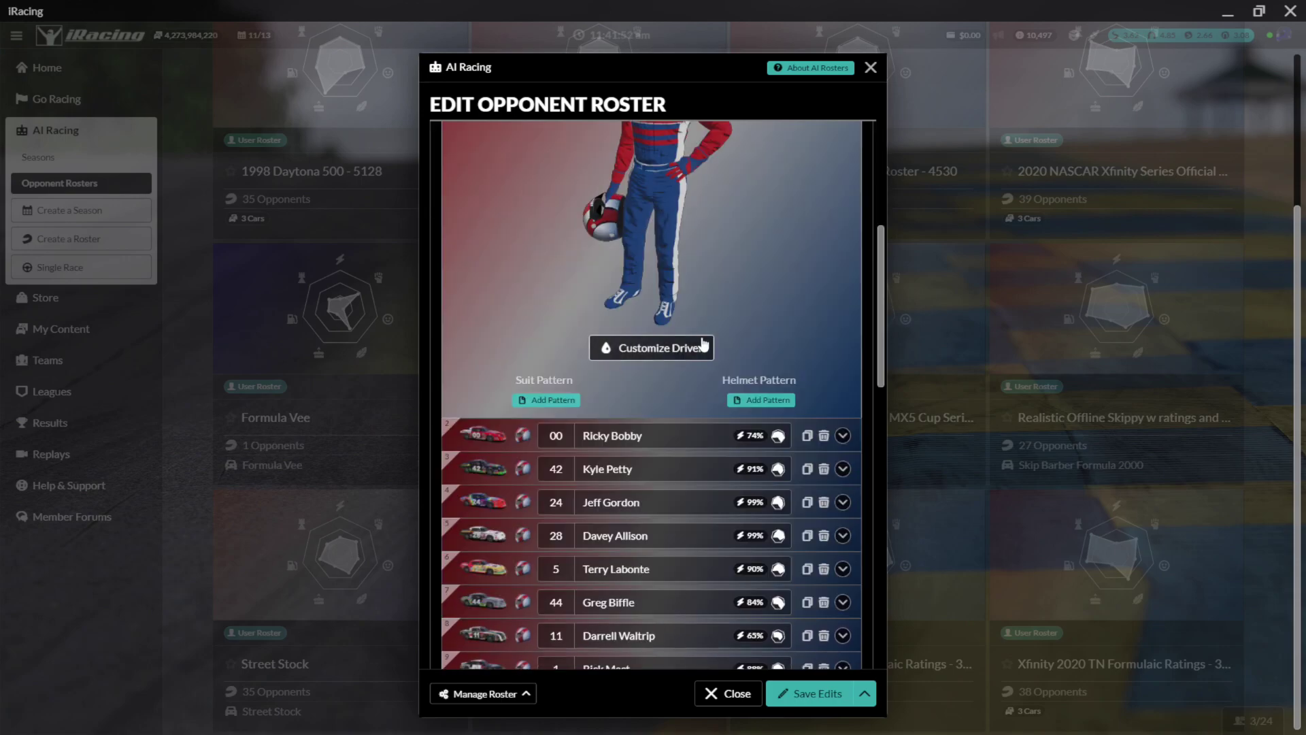
scroll(724, 361, up, 3)
scroll(725, 374, down, 2)
scroll(725, 381, up, 5)
click(555, 210)
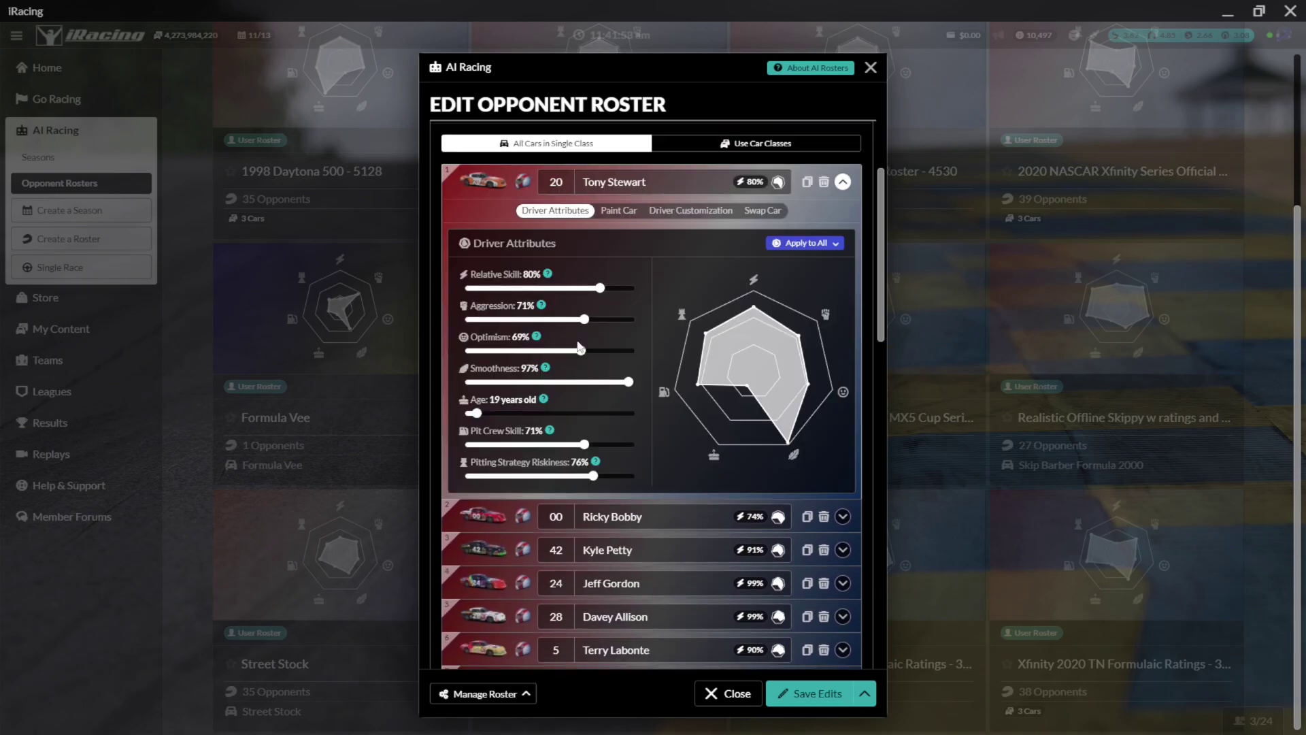
- Expand another driver's attributes, then close the roster editor without saving
scroll(661, 417, down, 2)
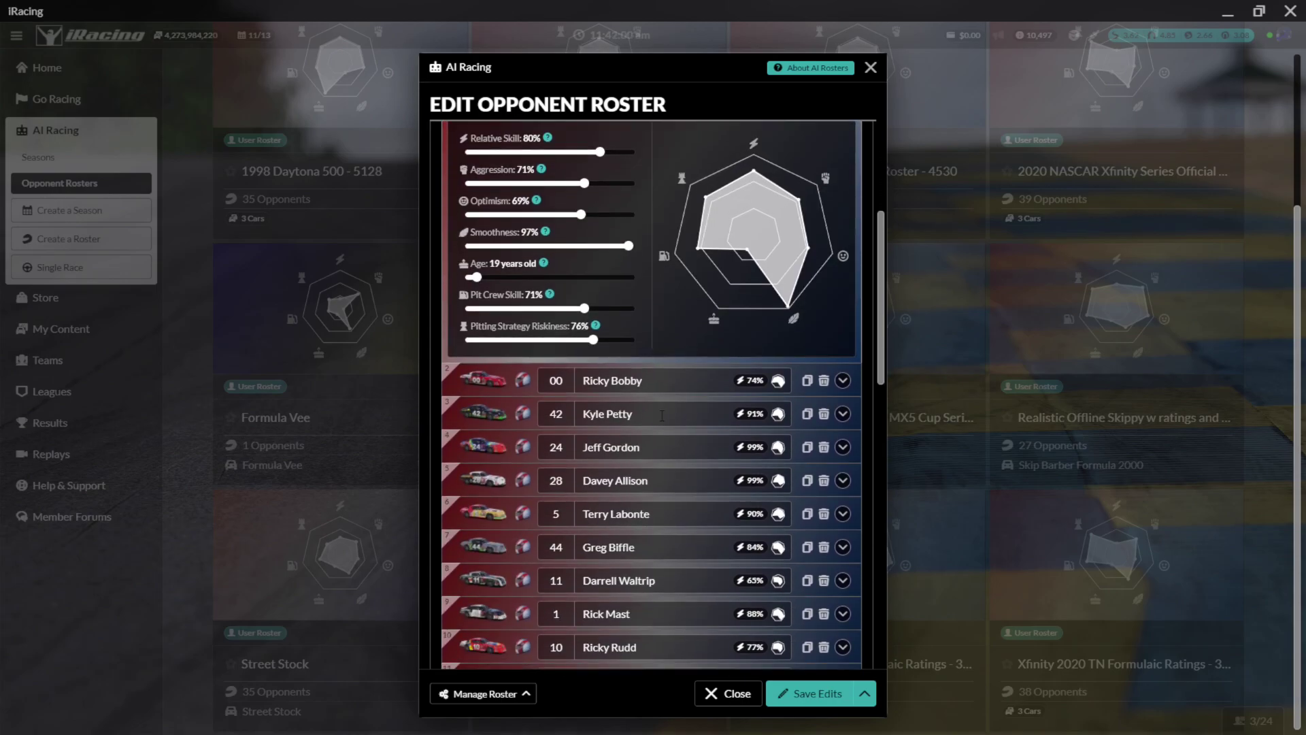
scroll(662, 415, up, 4)
scroll(661, 417, down, 2)
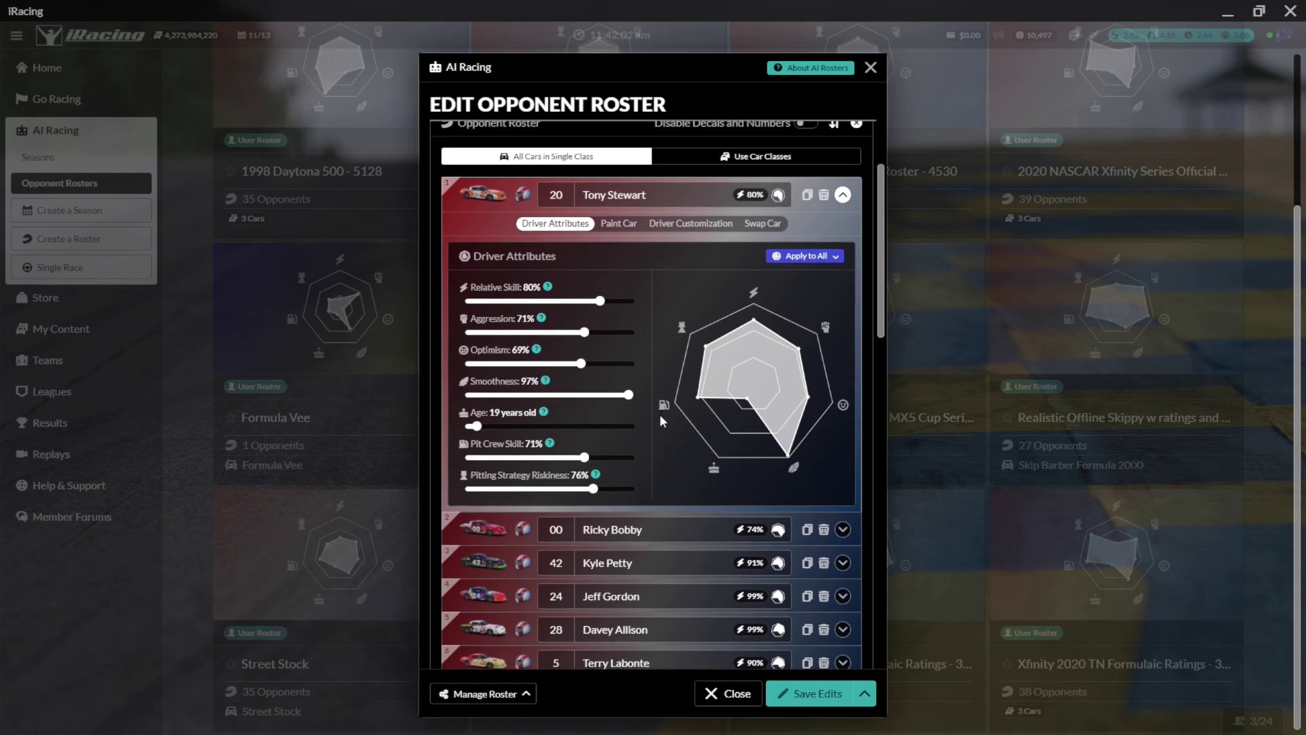
scroll(659, 414, down, 2)
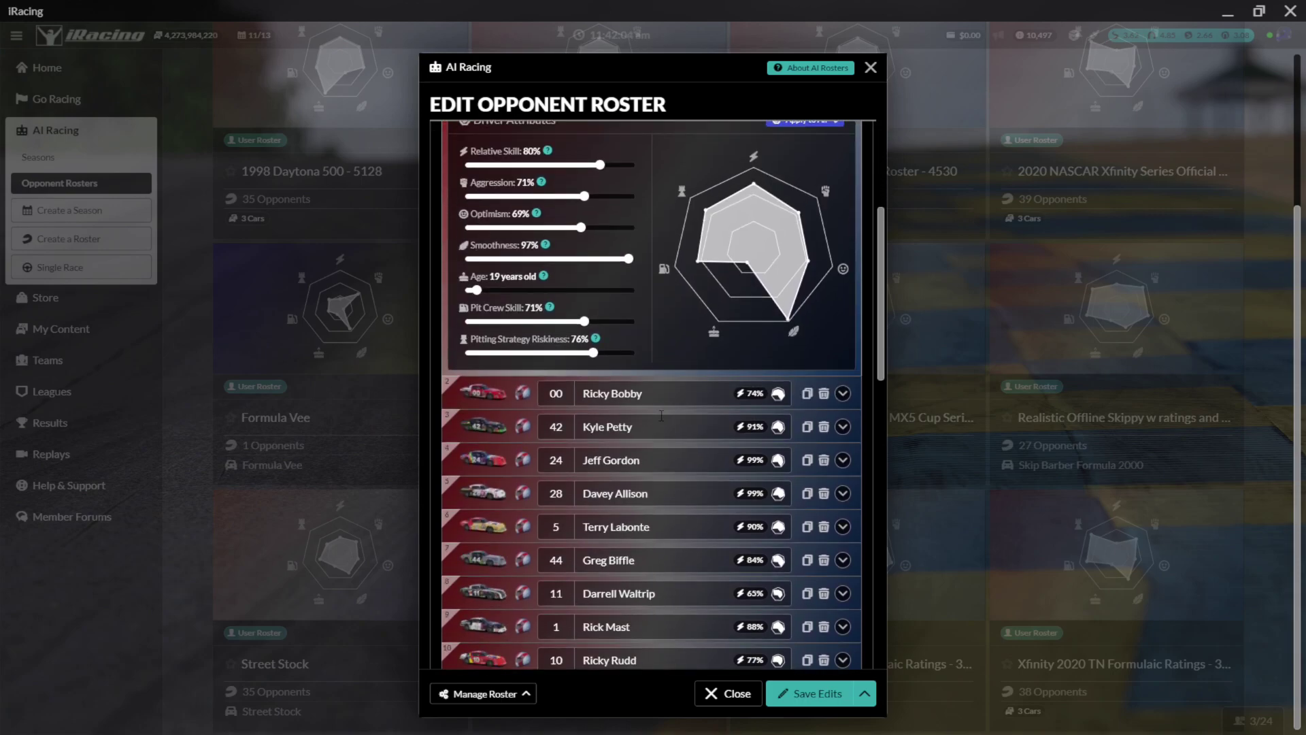
scroll(668, 471, up, 4)
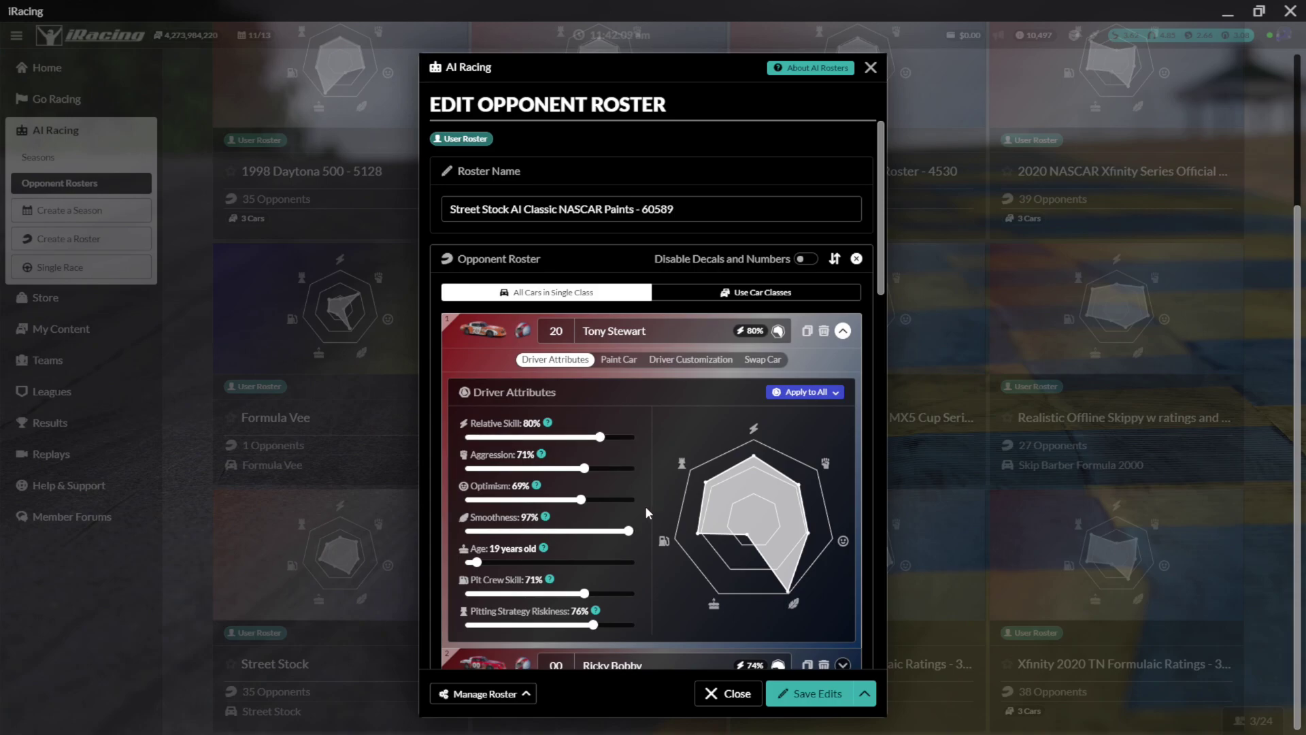
scroll(641, 545, down, 2)
click(640, 541)
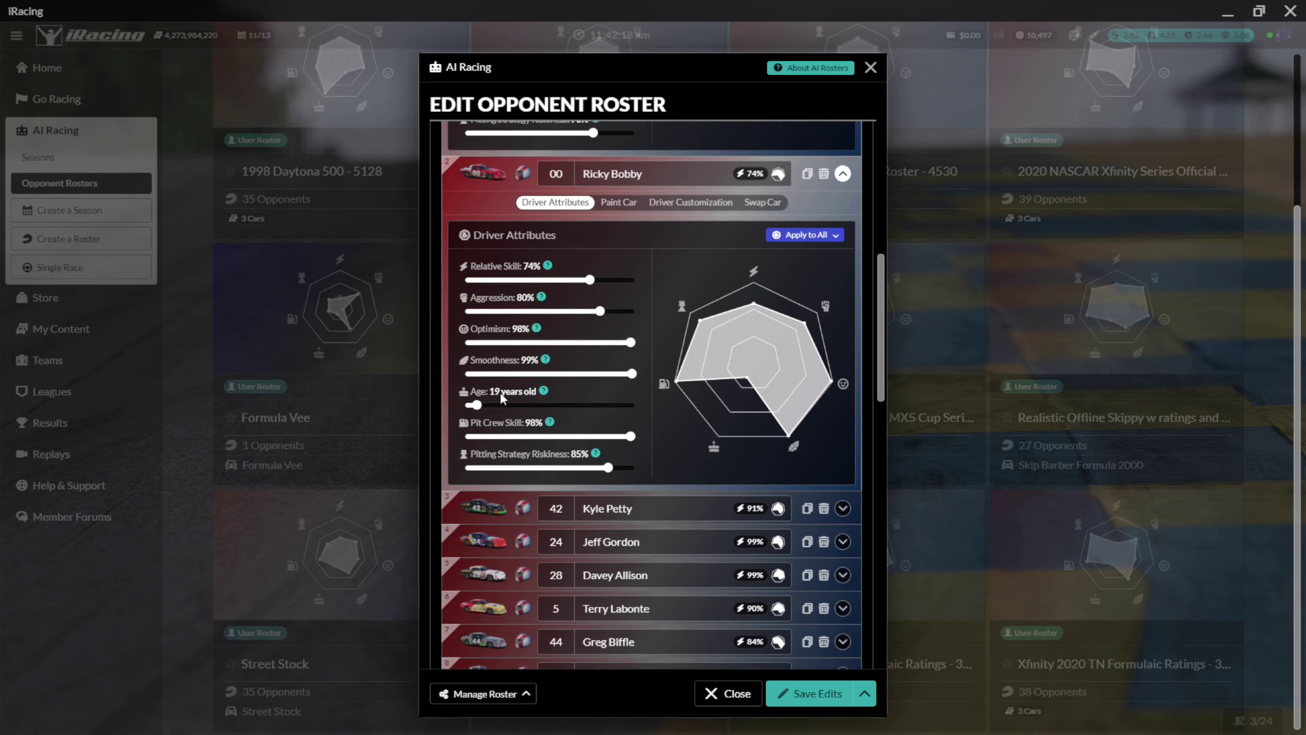
mouse_move(542, 392)
scroll(667, 551, up, 5)
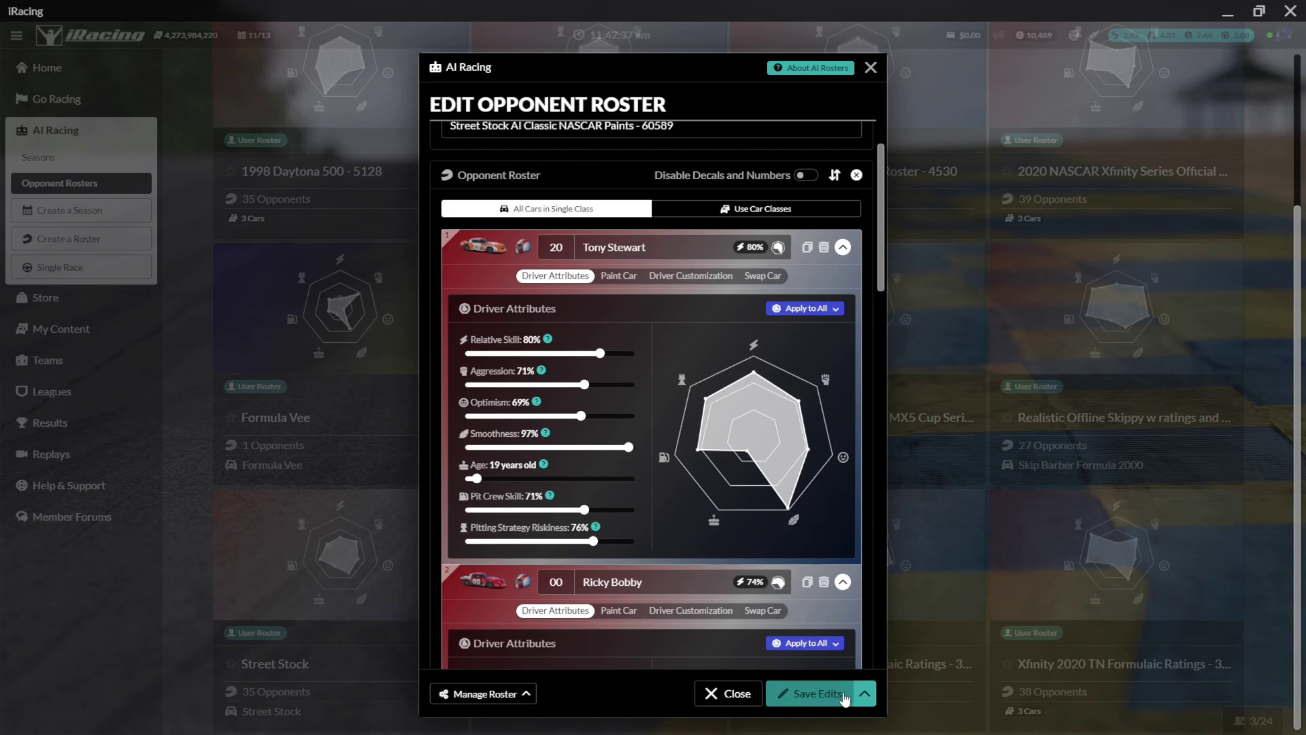
click(728, 701)
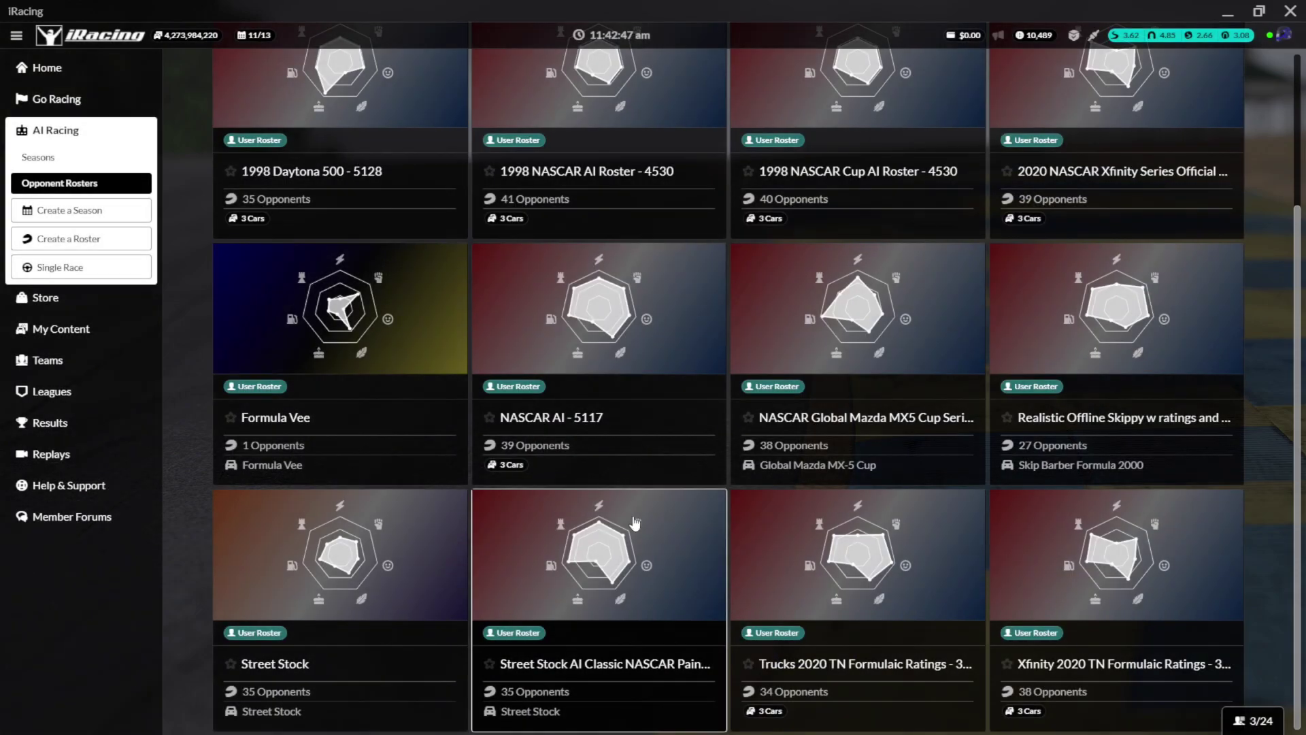
- Open a new AI Racing Single Race setup from the left sidebar
scroll(475, 562, up, 3)
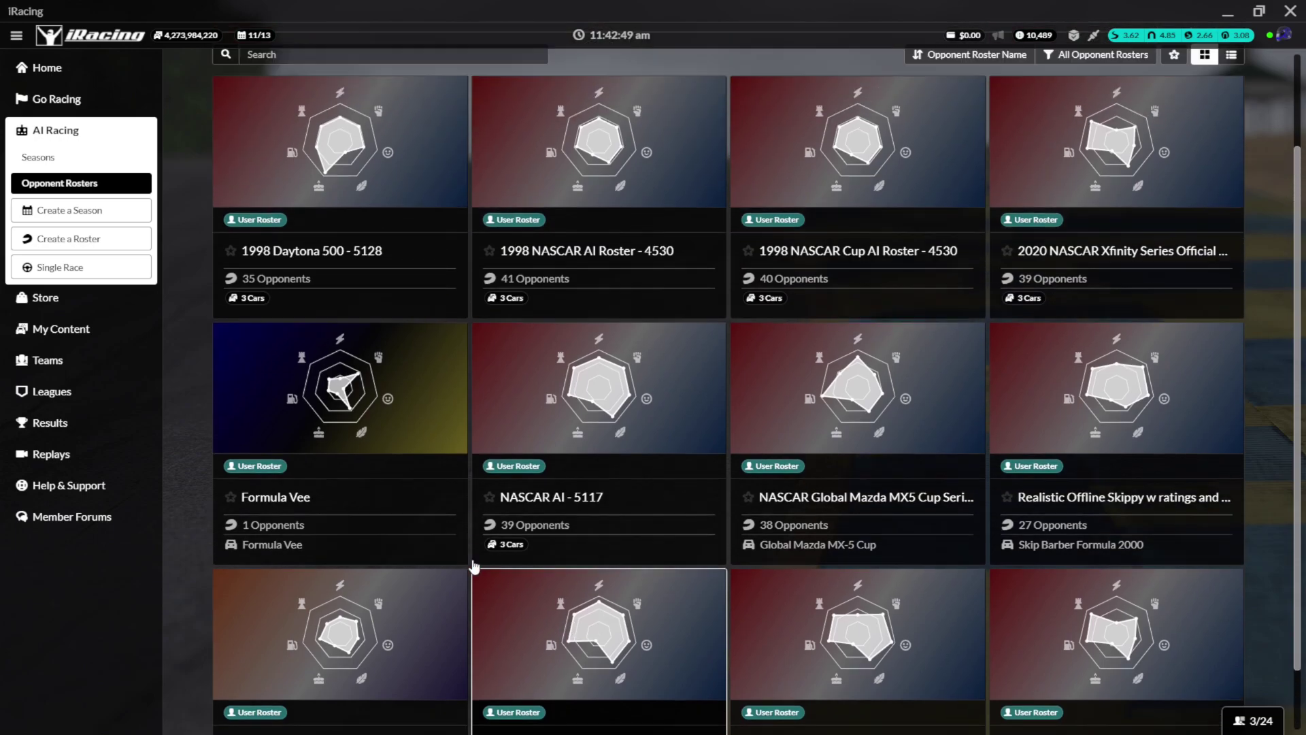
scroll(378, 574, down, 3)
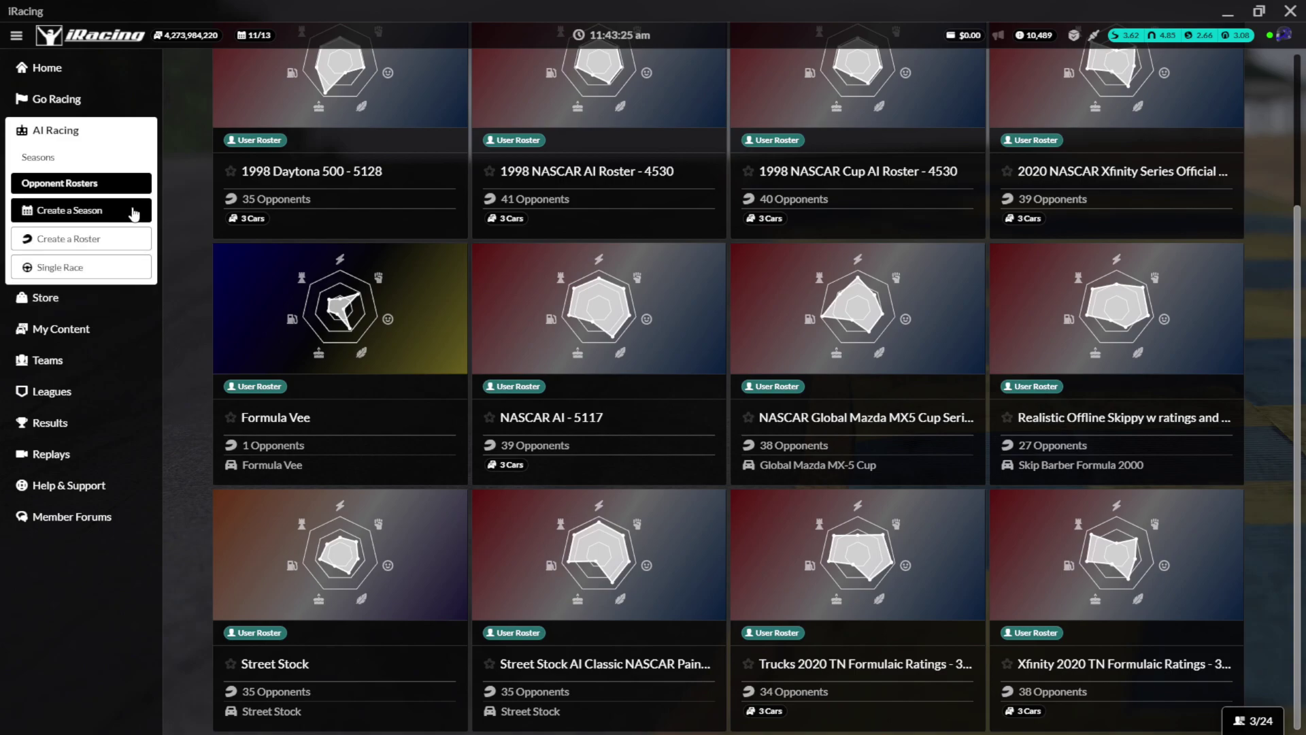
click(117, 272)
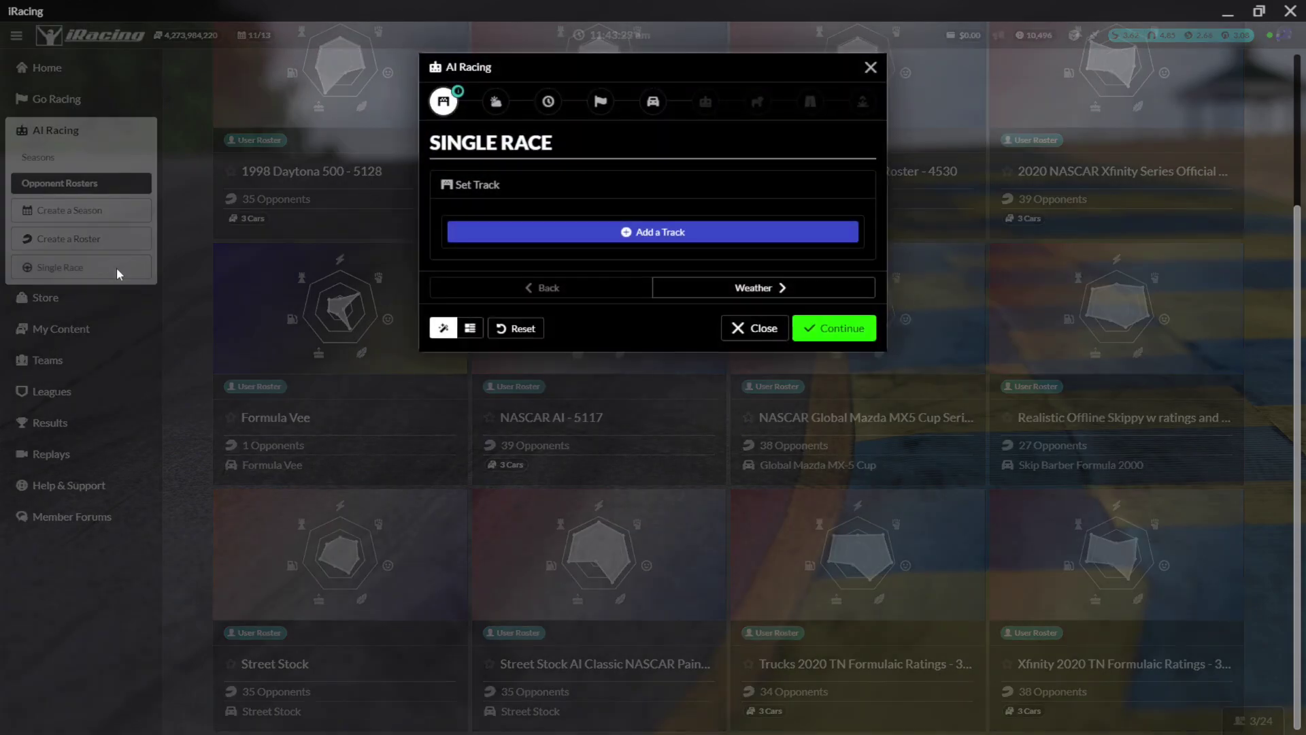
- Add Five Flags Speedway from the track list as the race track
click(626, 235)
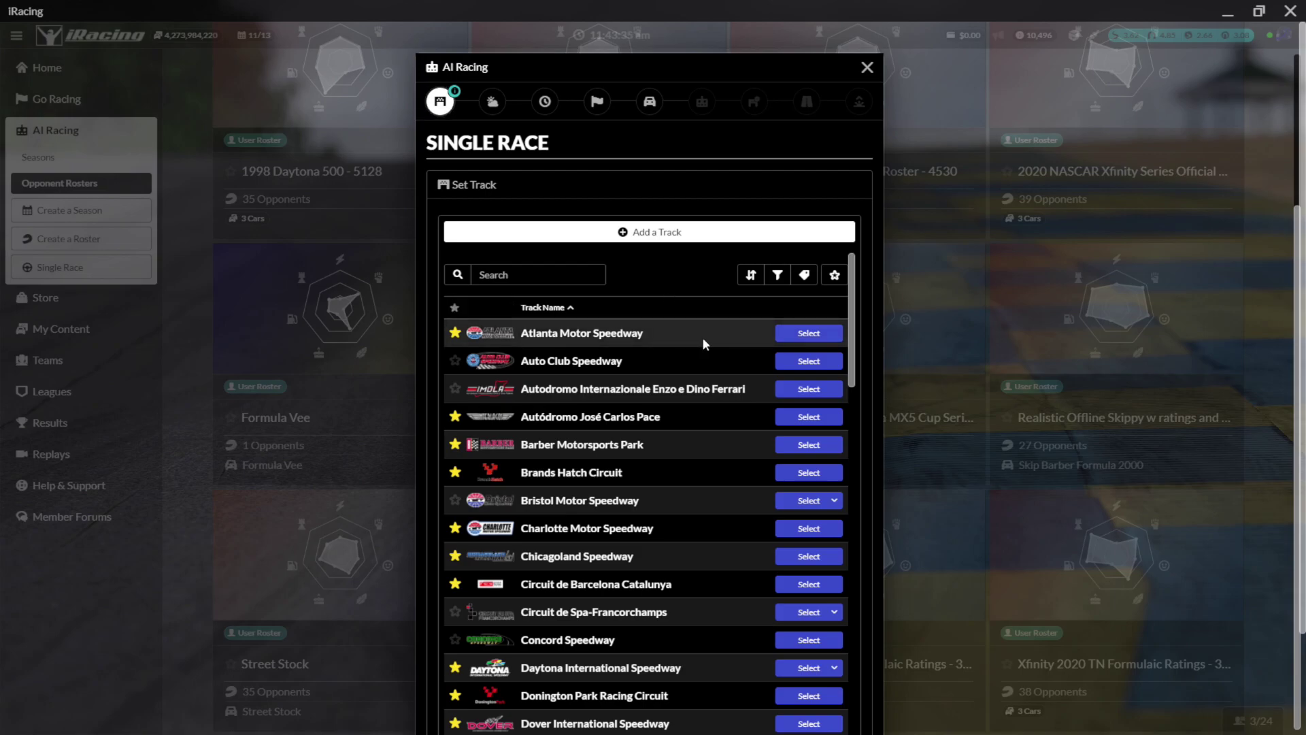
scroll(701, 338, down, 3)
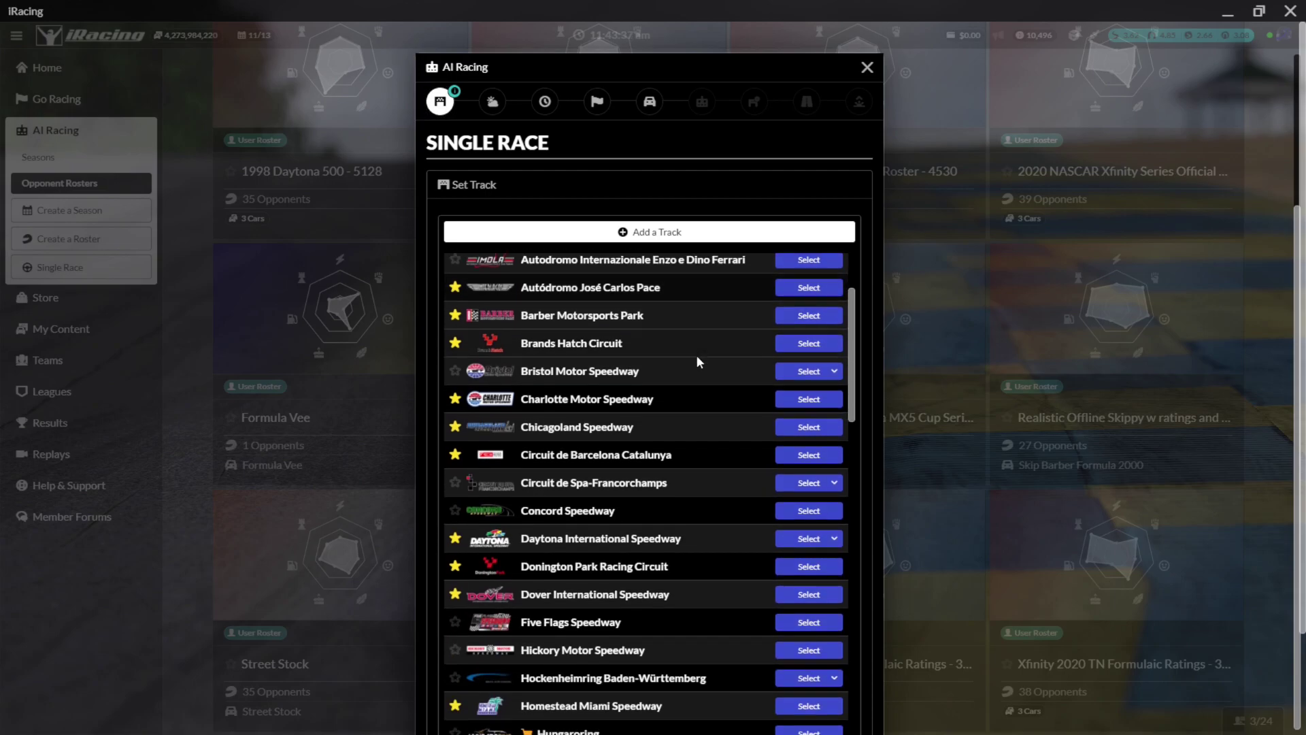
scroll(695, 363, down, 2)
scroll(689, 398, down, 2)
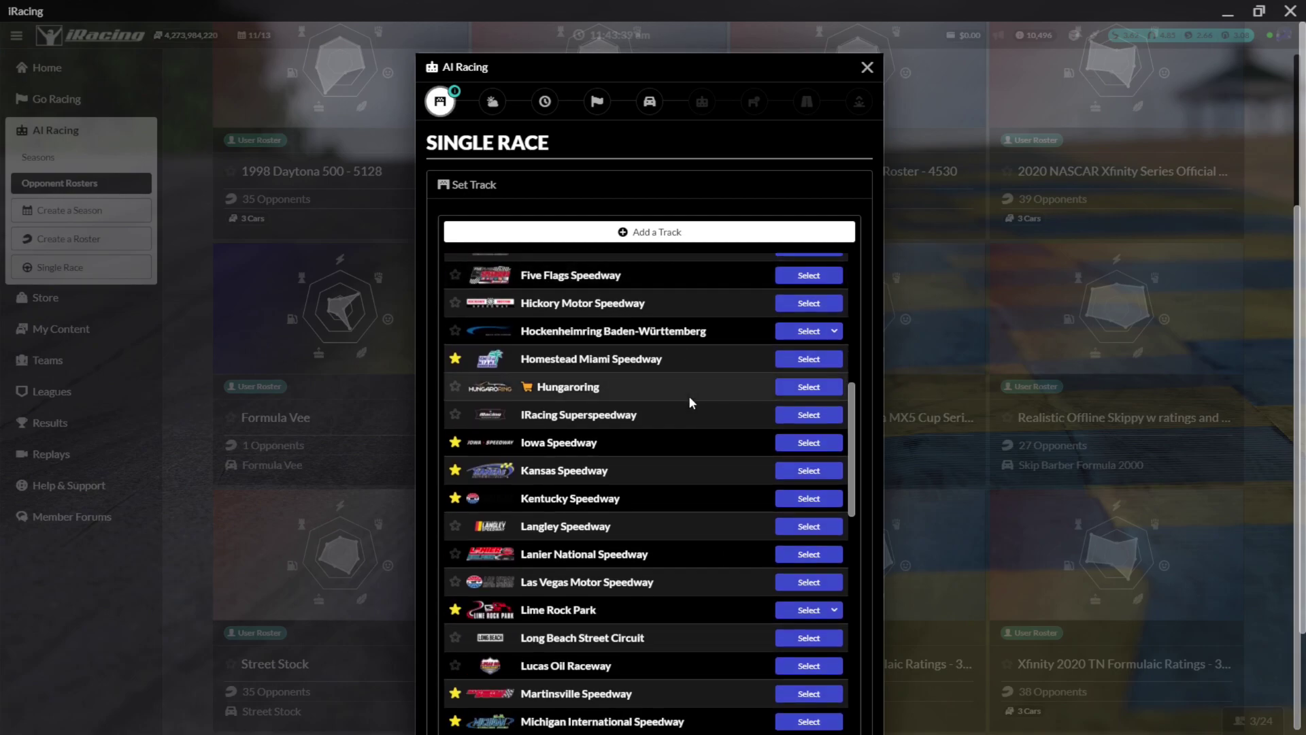
scroll(690, 398, down, 10)
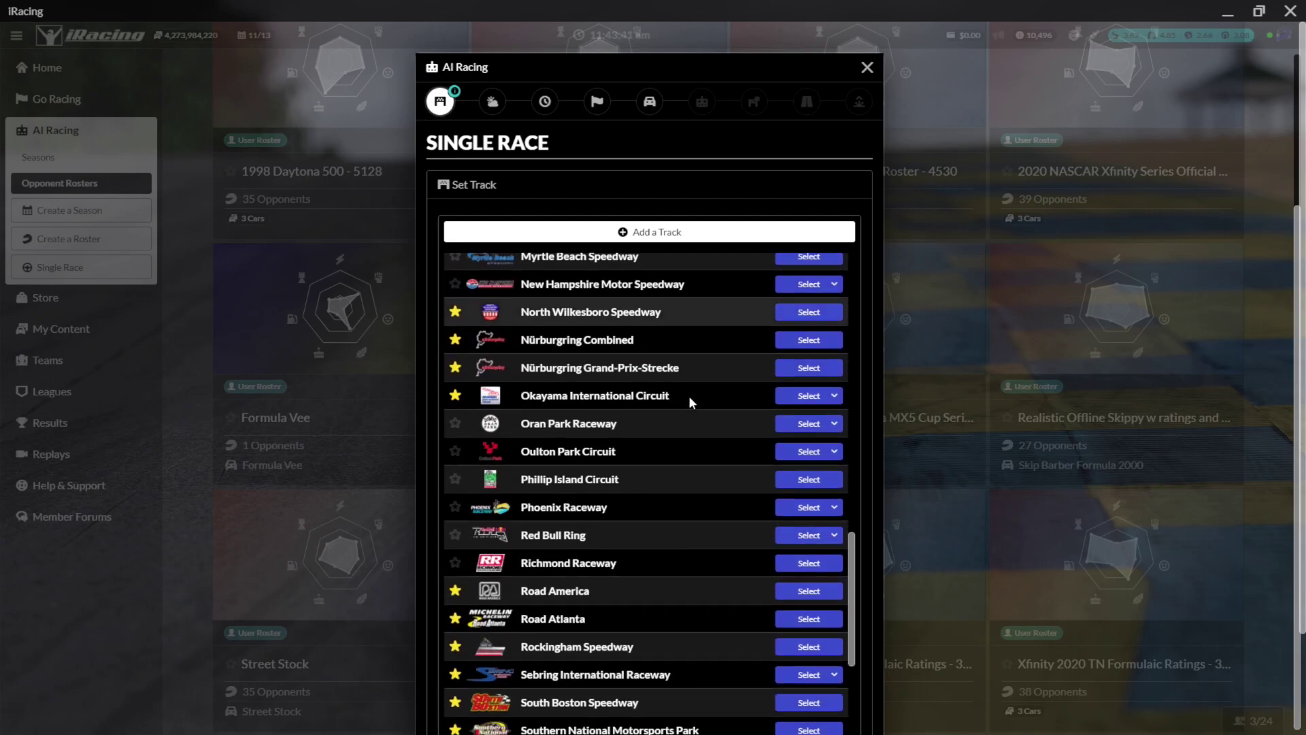
scroll(689, 397, down, 2)
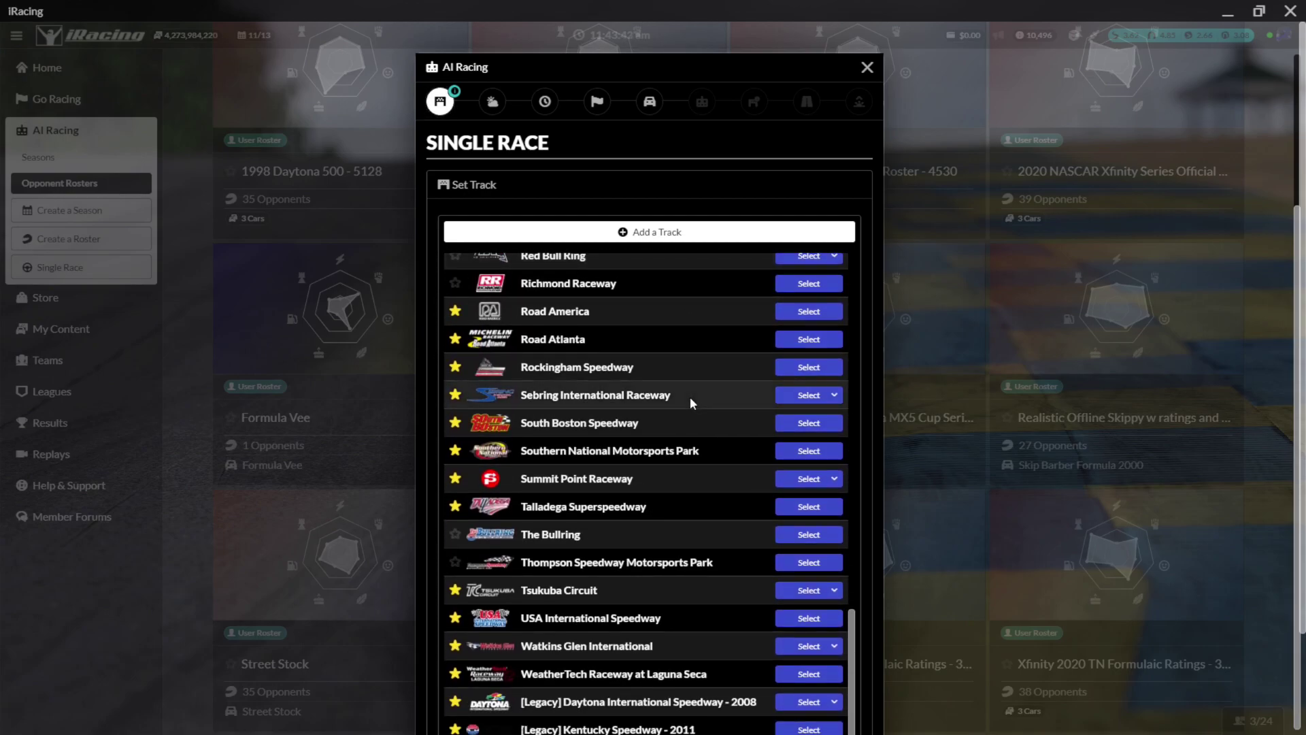
scroll(690, 397, up, 1)
scroll(689, 397, up, 8)
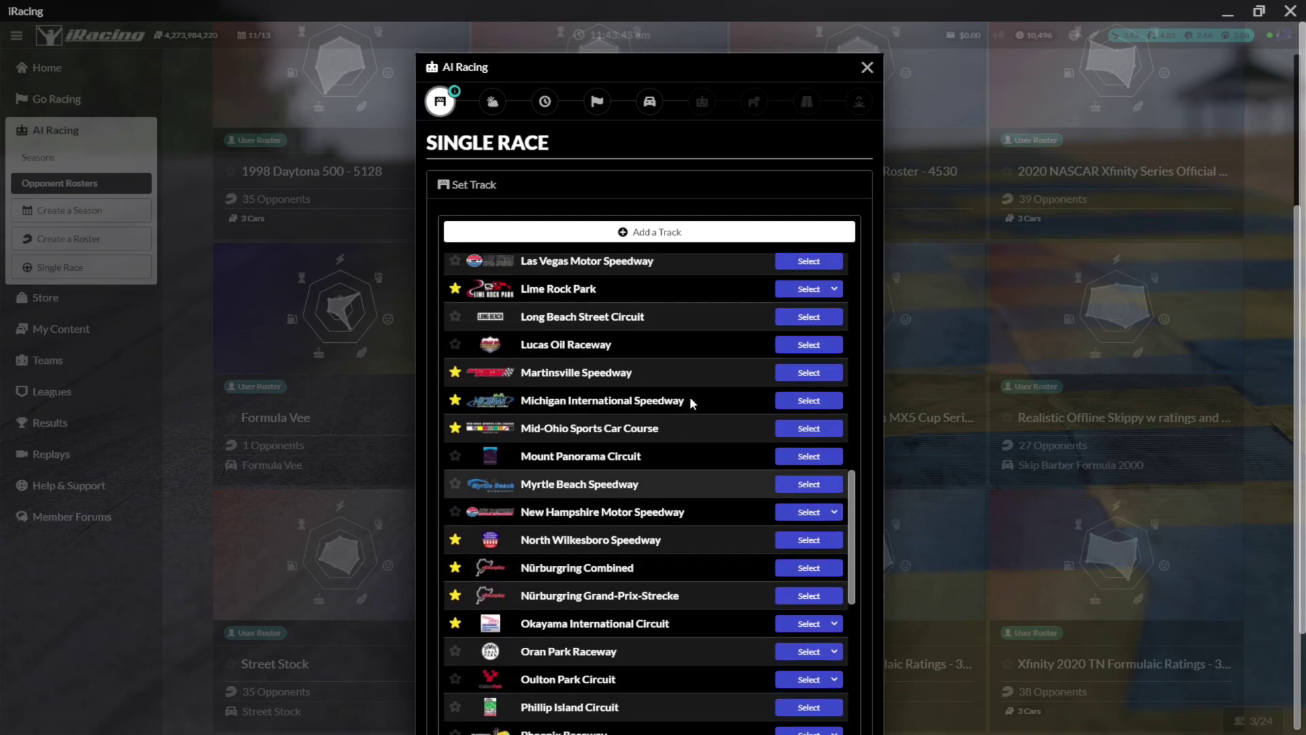
scroll(689, 398, up, 6)
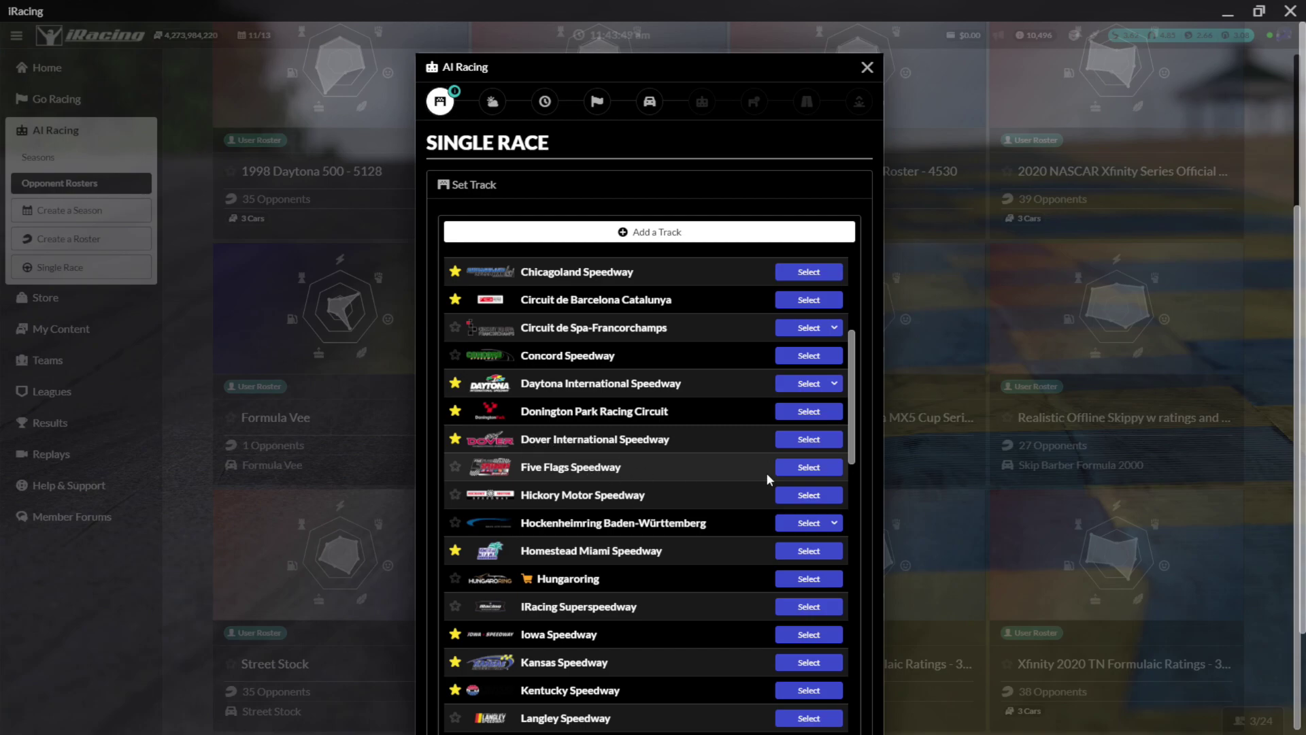
click(809, 467)
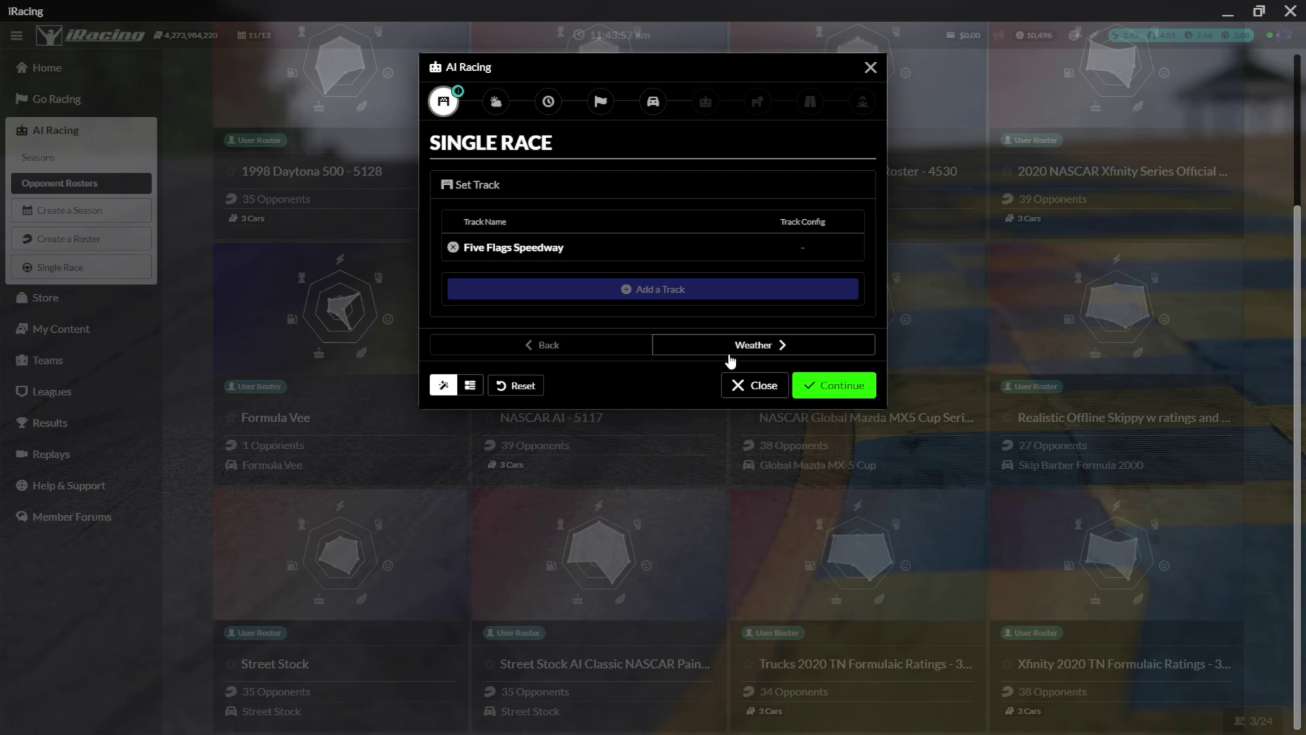
- Keep generated weather and accept sessions of 1 hr 5 min practice, 2 qualifying laps, 50-lap race
click(775, 344)
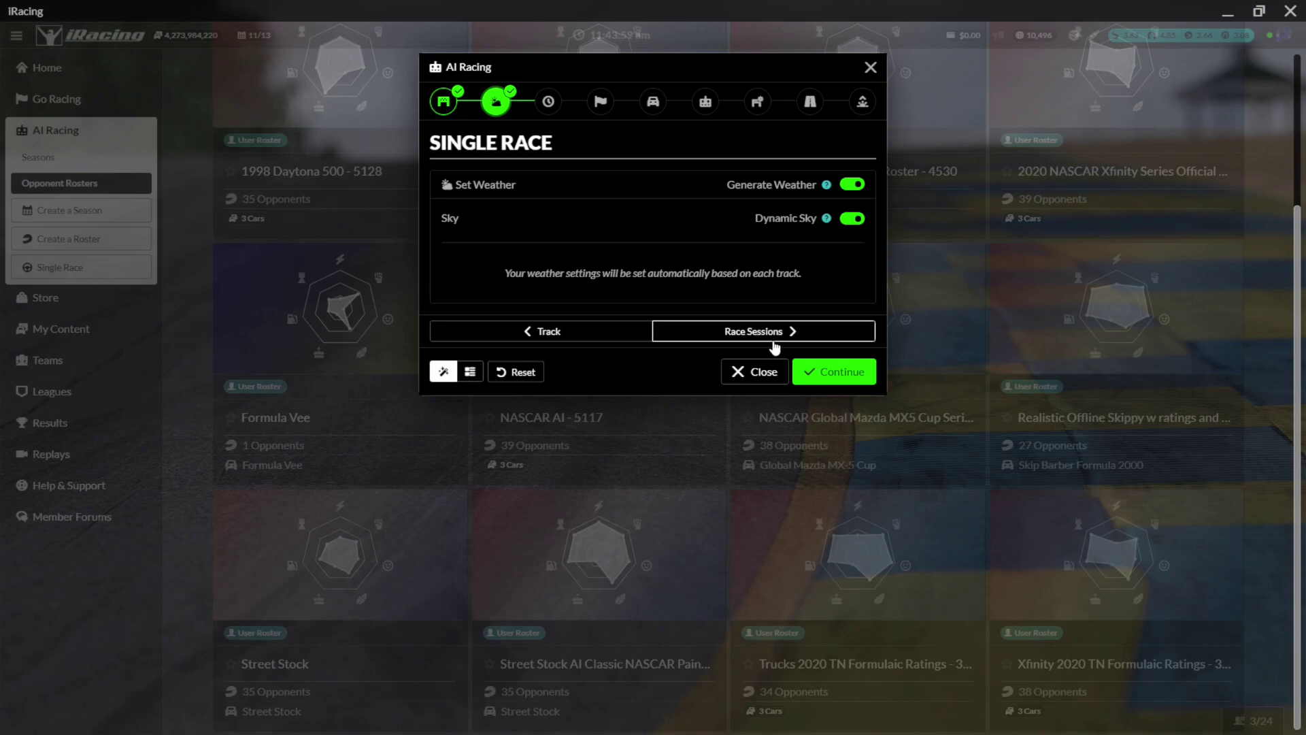
click(852, 185)
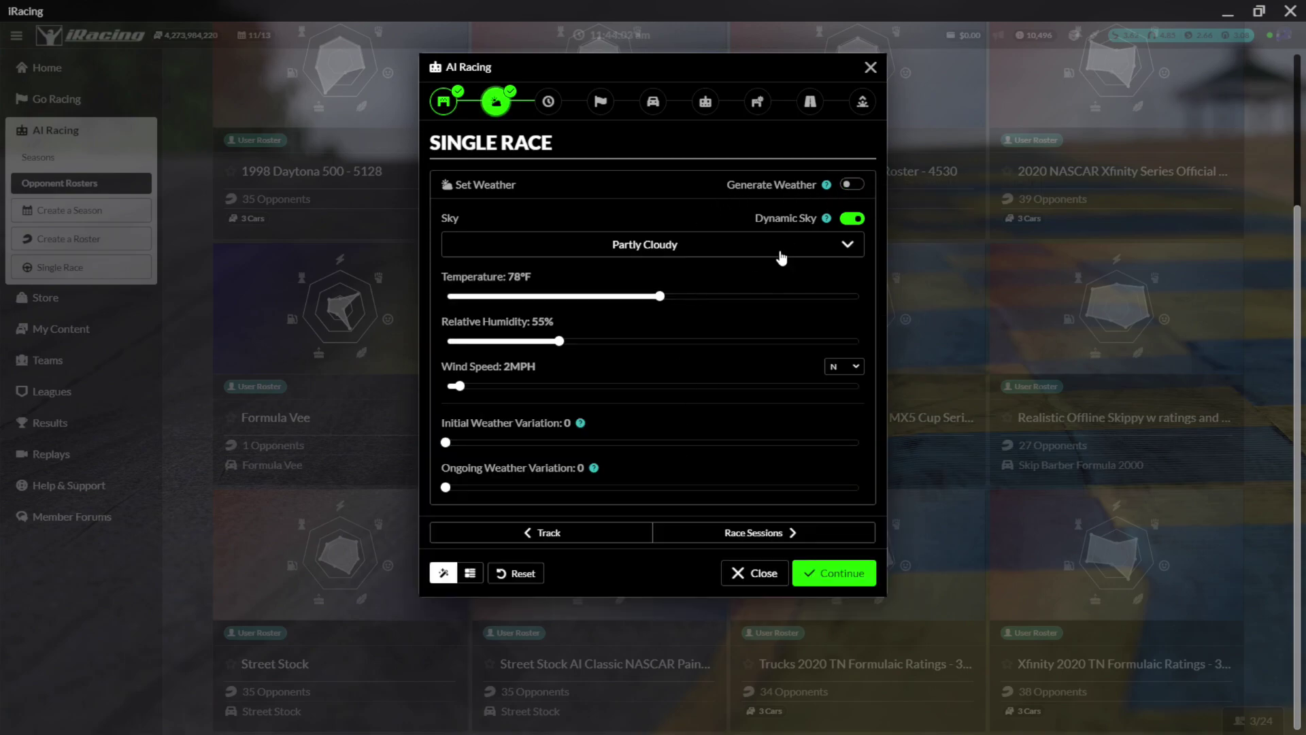
click(849, 185)
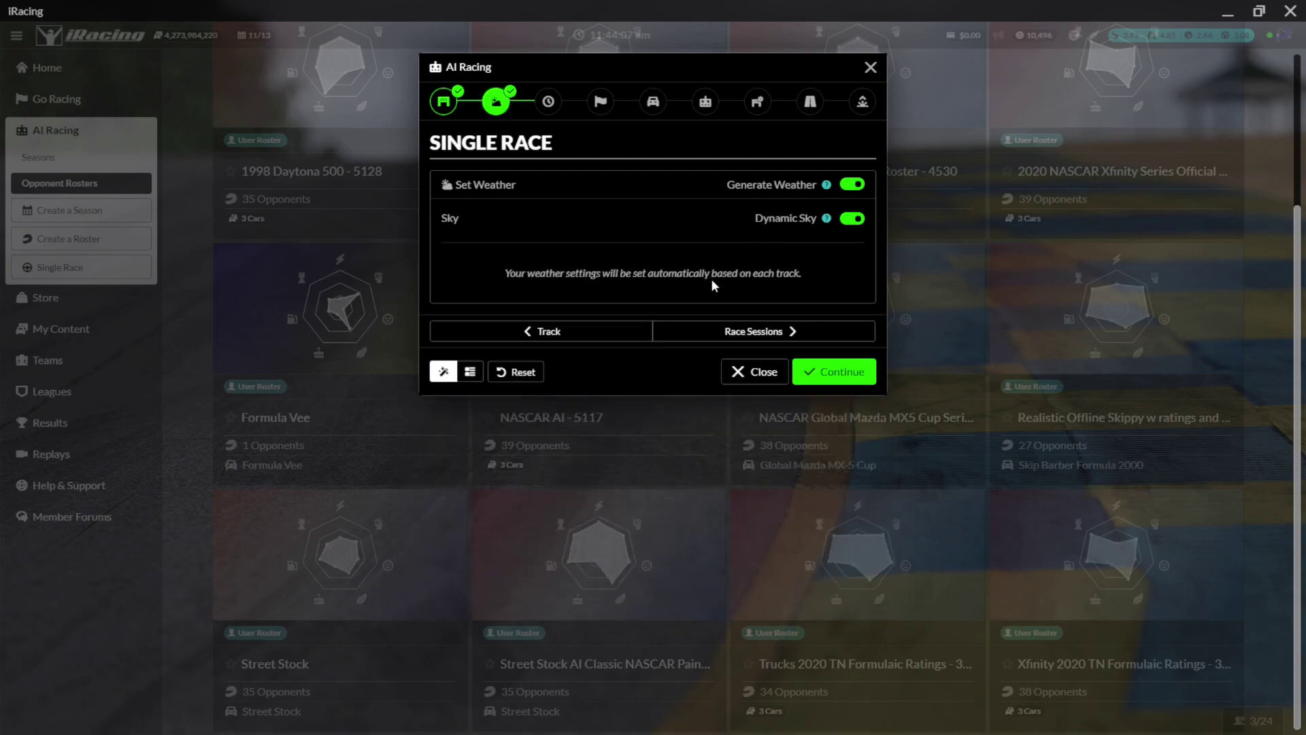
click(728, 330)
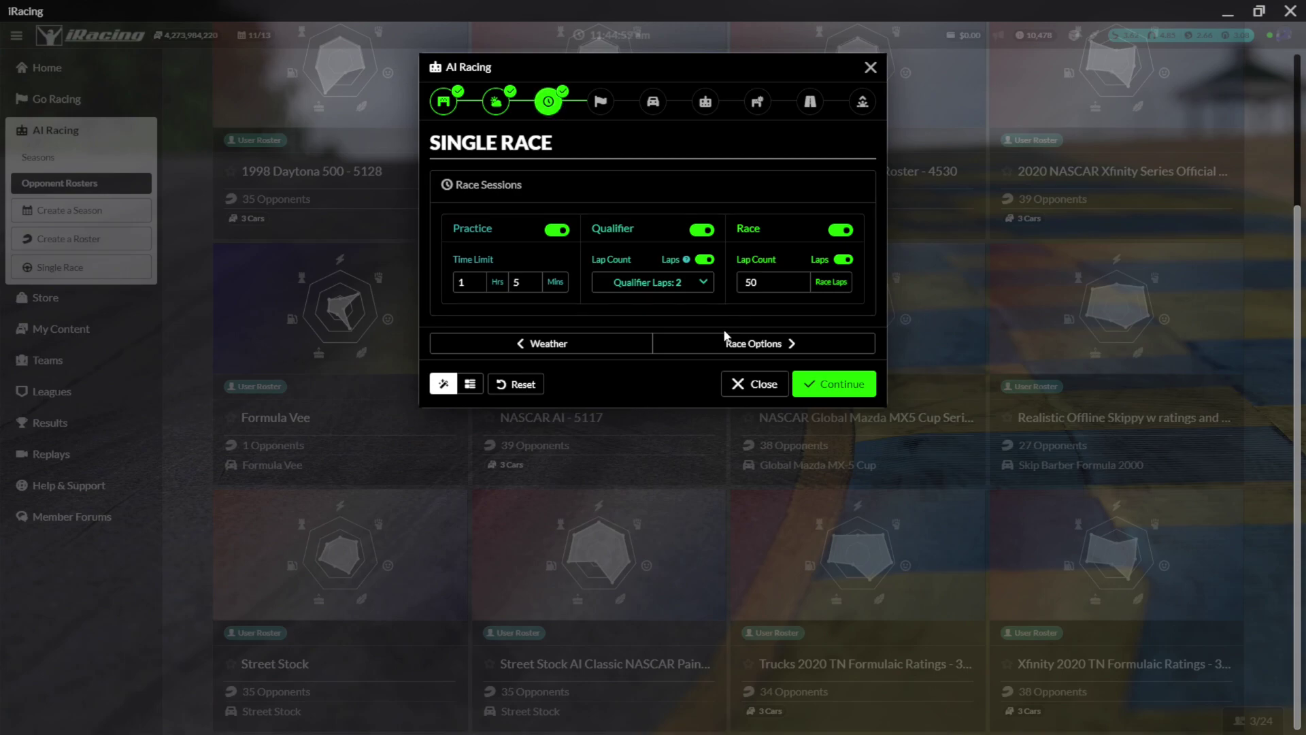
click(767, 345)
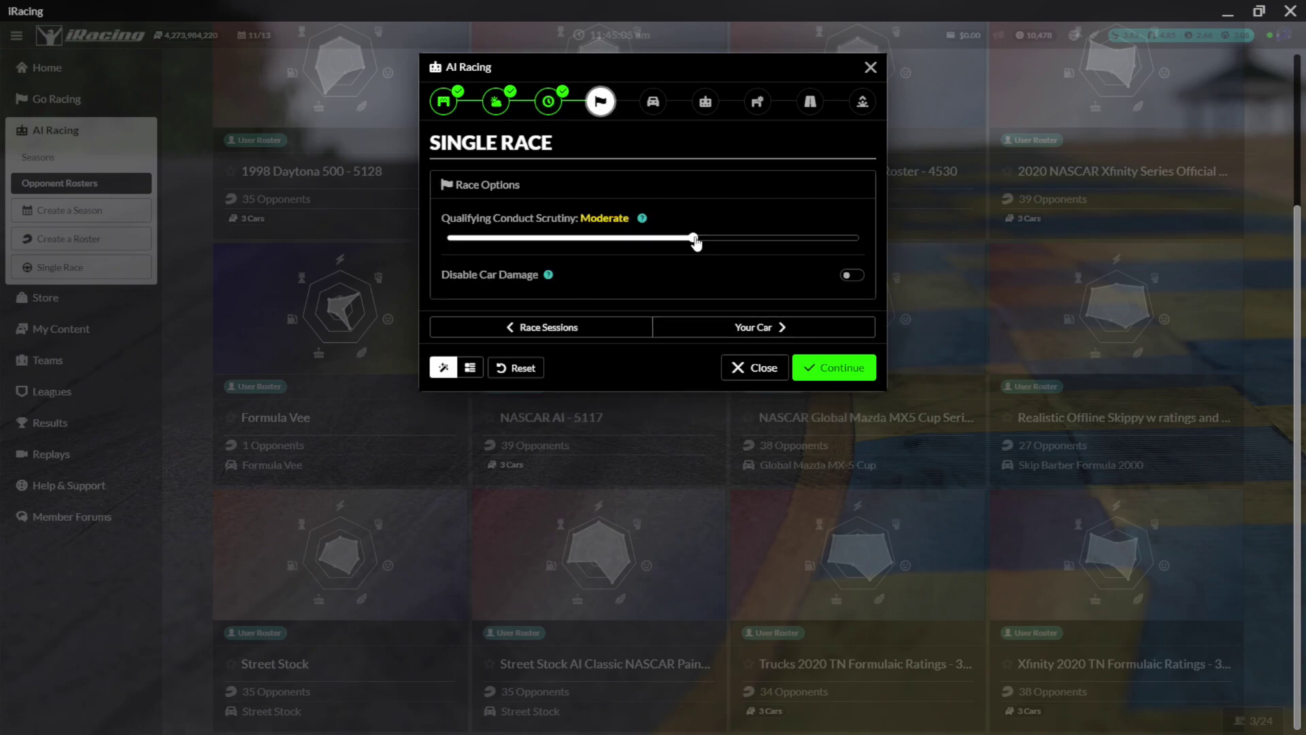
- Adjust qualifying conduct scrutiny and re-select Street Stock as your own car
mouse_move(693, 238)
mouse_down()
mouse_move(458, 243)
mouse_move(846, 244)
mouse_move(660, 239)
mouse_up()
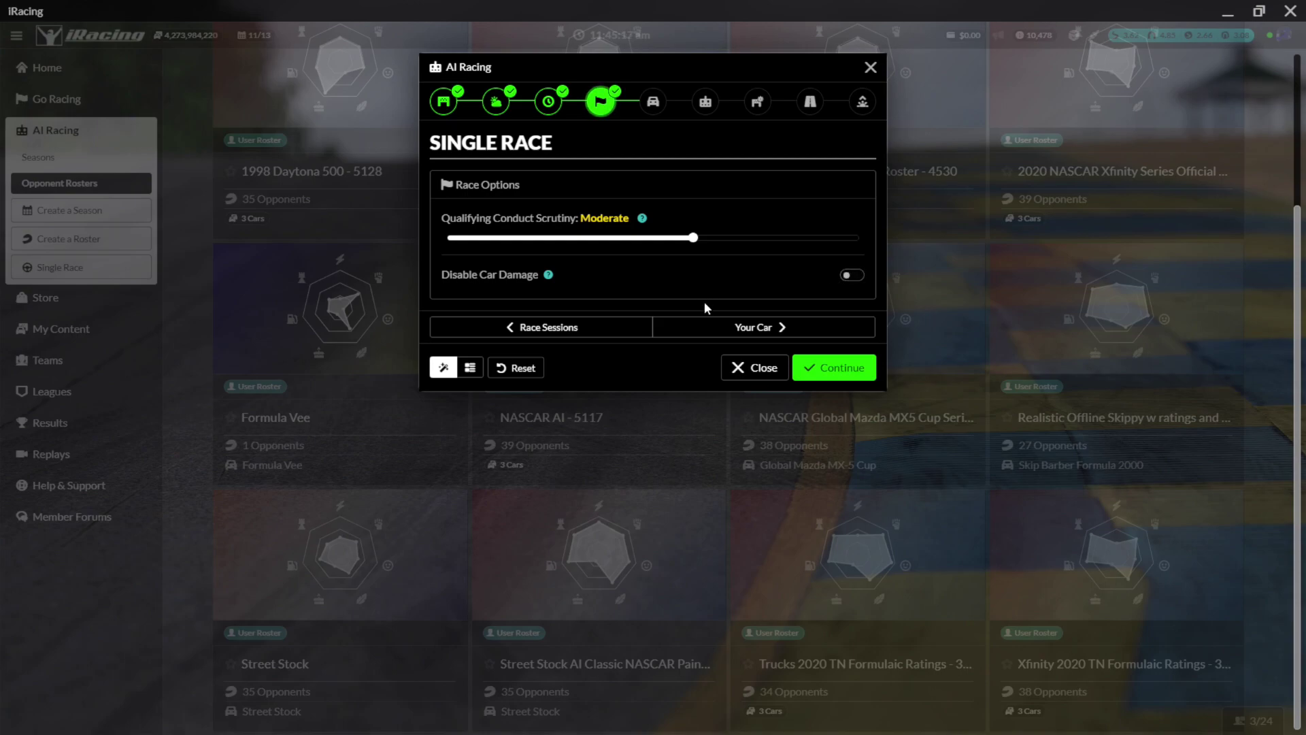
click(763, 327)
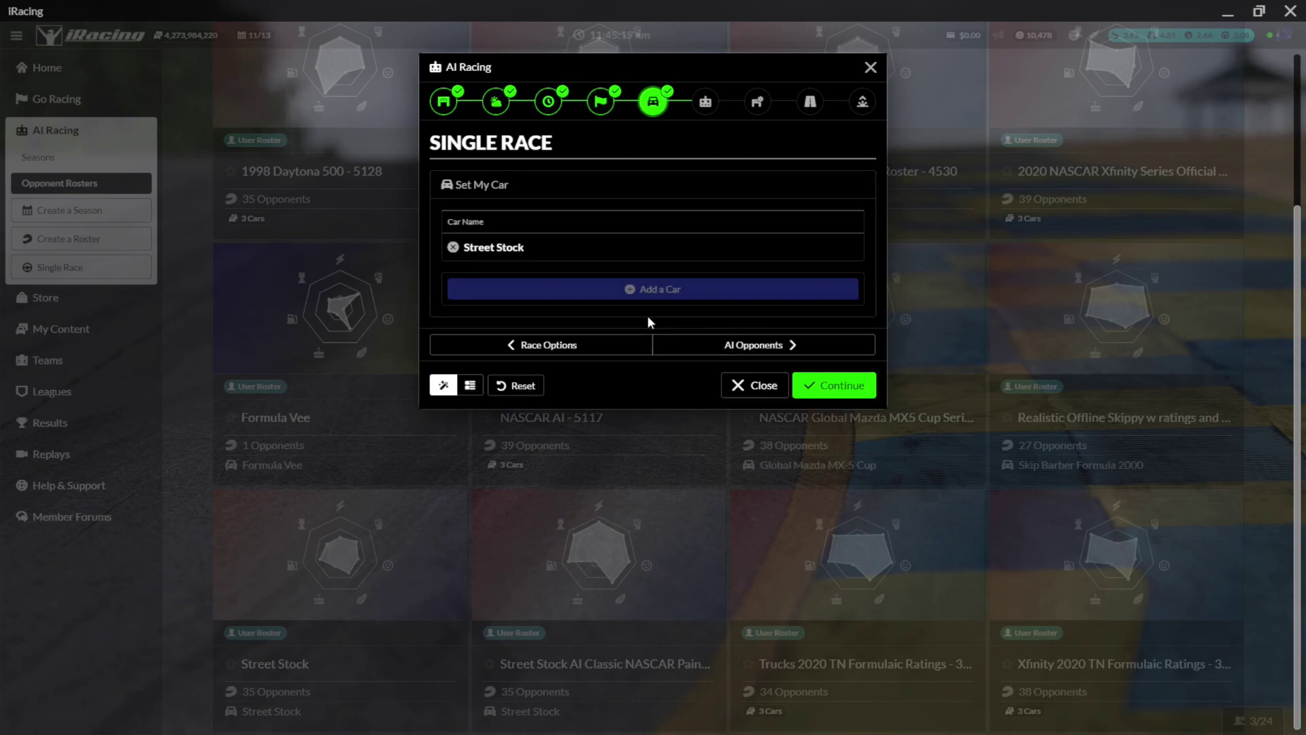
click(453, 247)
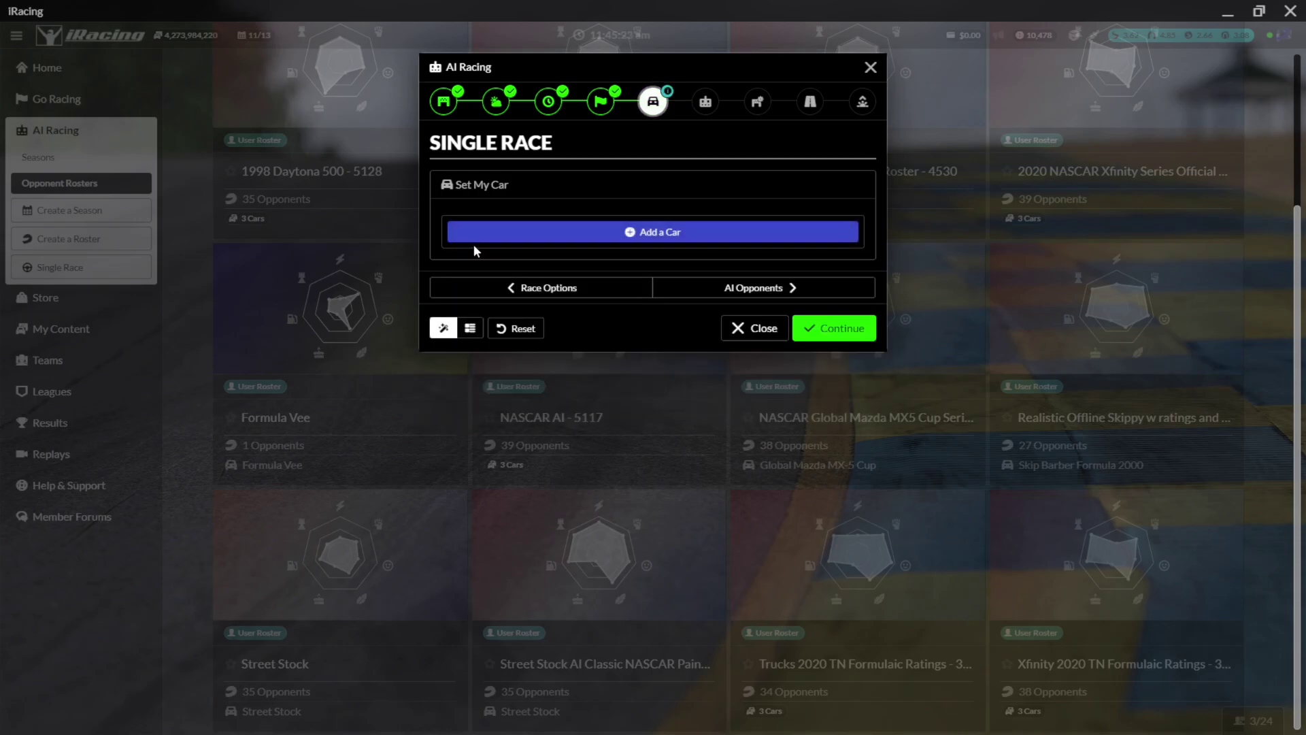
click(628, 232)
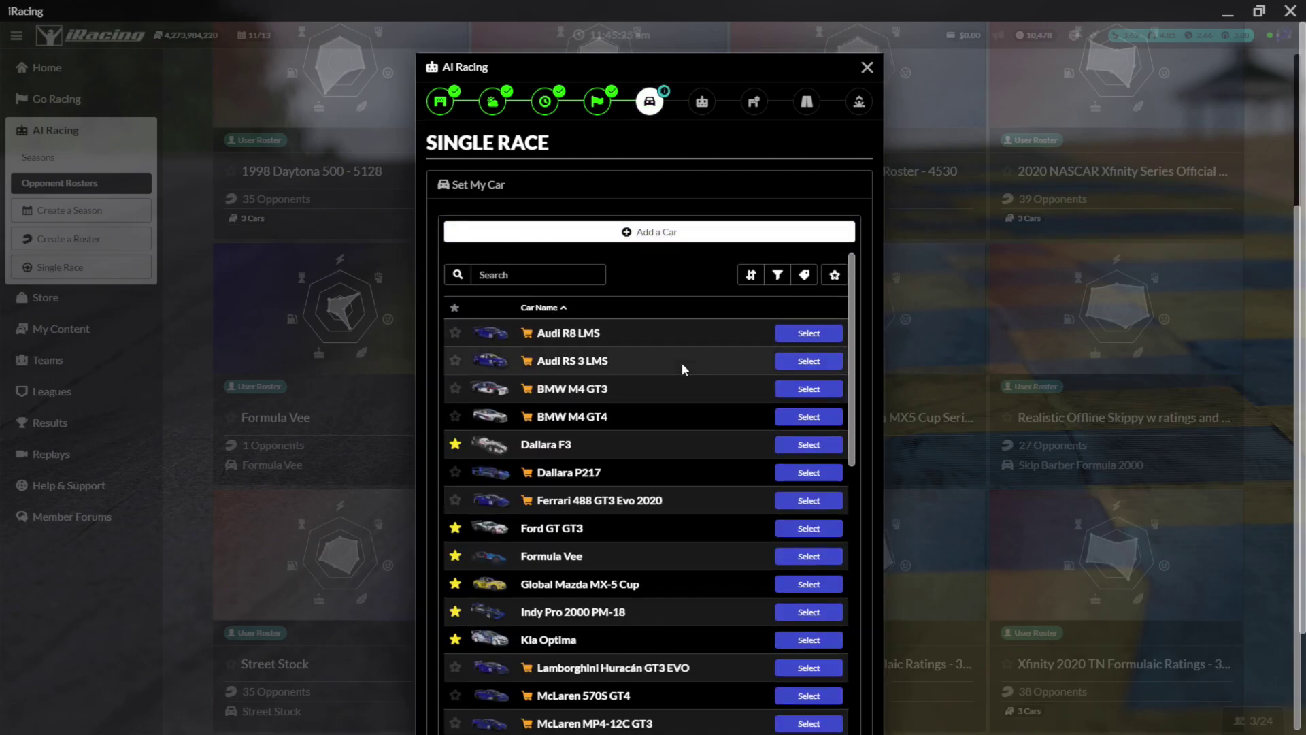
scroll(678, 366, down, 7)
scroll(680, 408, down, 2)
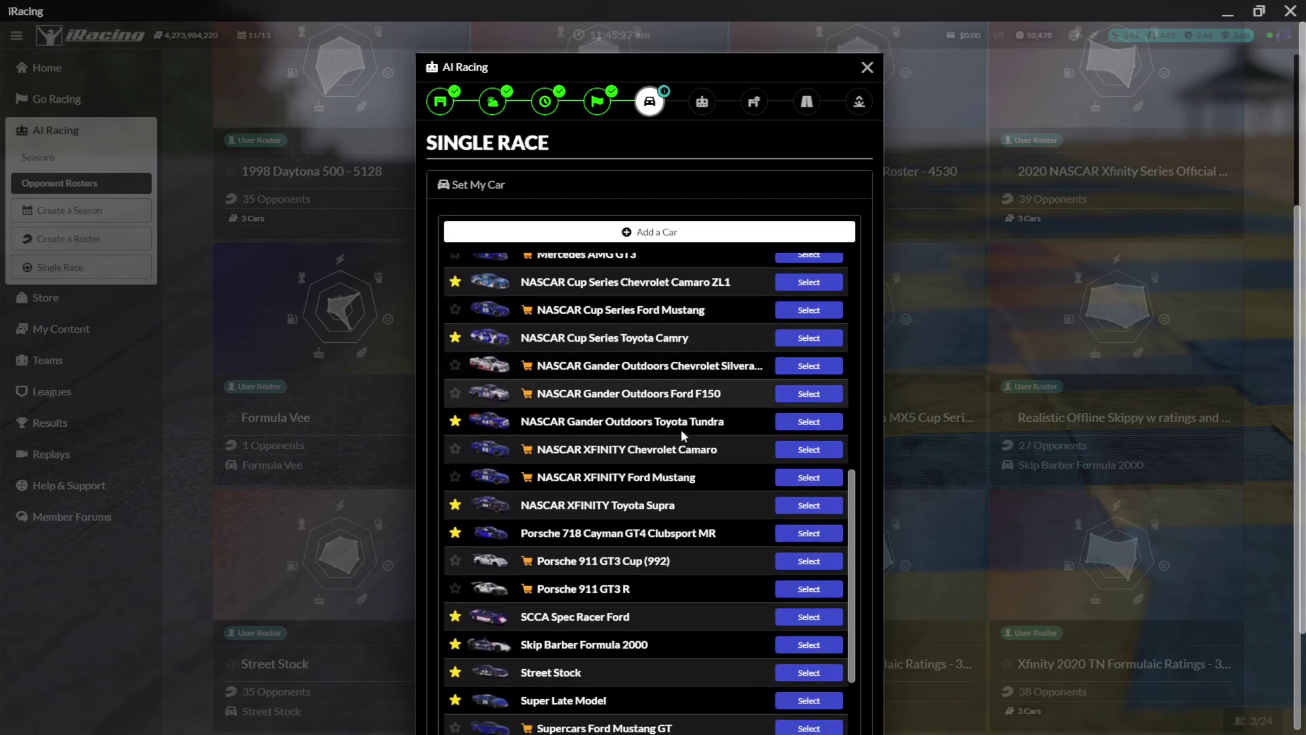
click(805, 558)
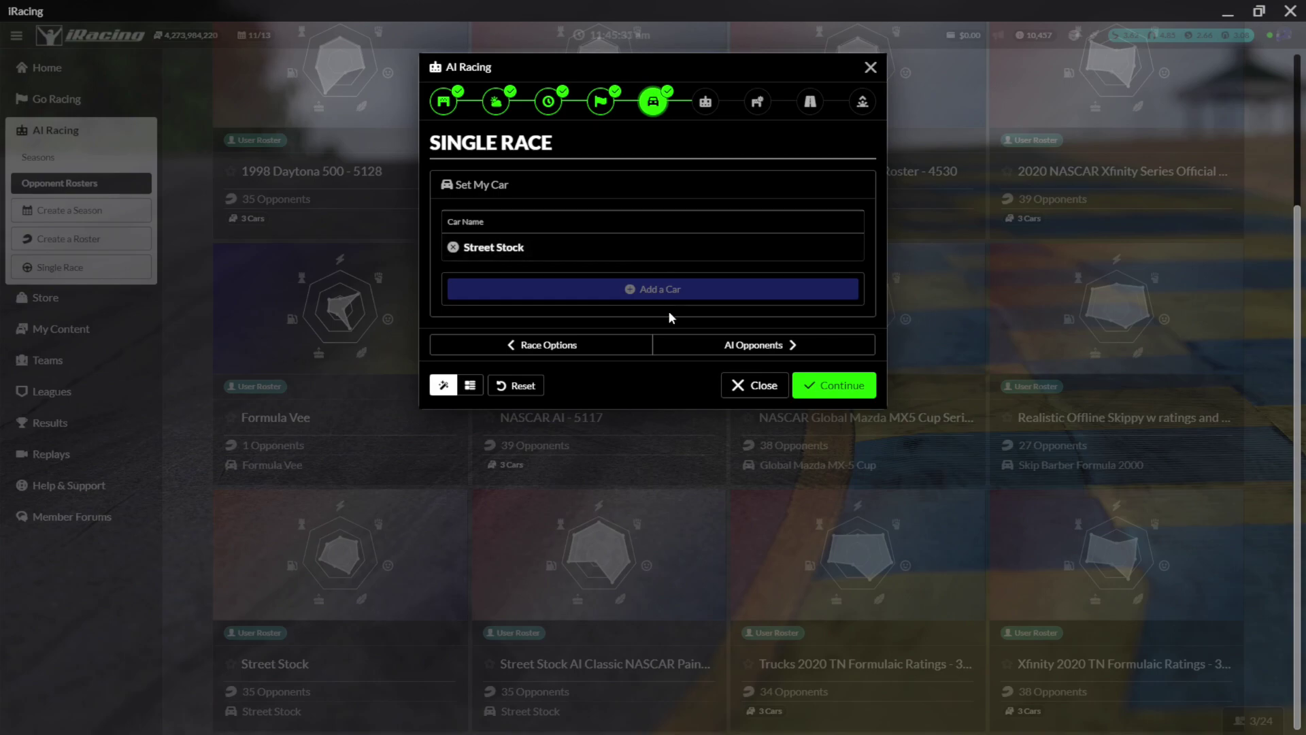
click(766, 348)
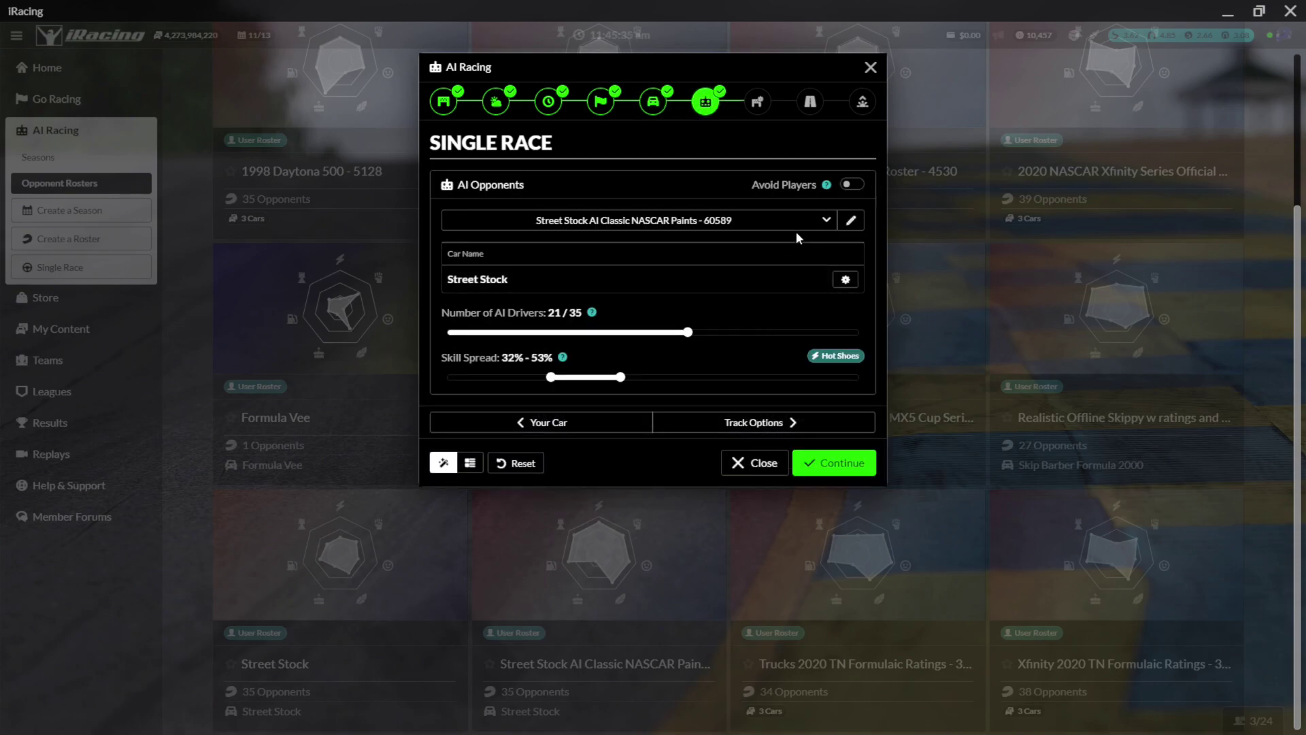
- Choose the Street Stock AI Classic NASCAR Paints roster after briefly trying Trucks 2020
click(825, 223)
scroll(680, 326, down, 3)
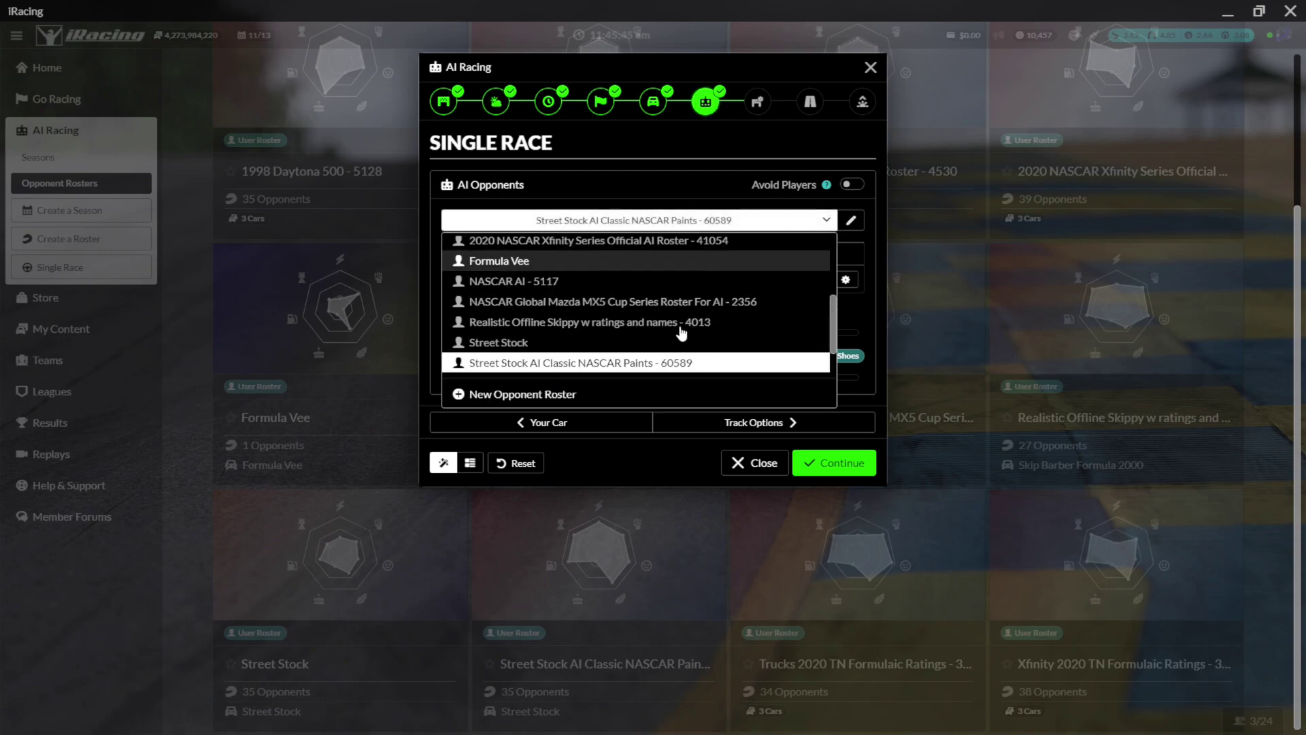
scroll(681, 333, down, 2)
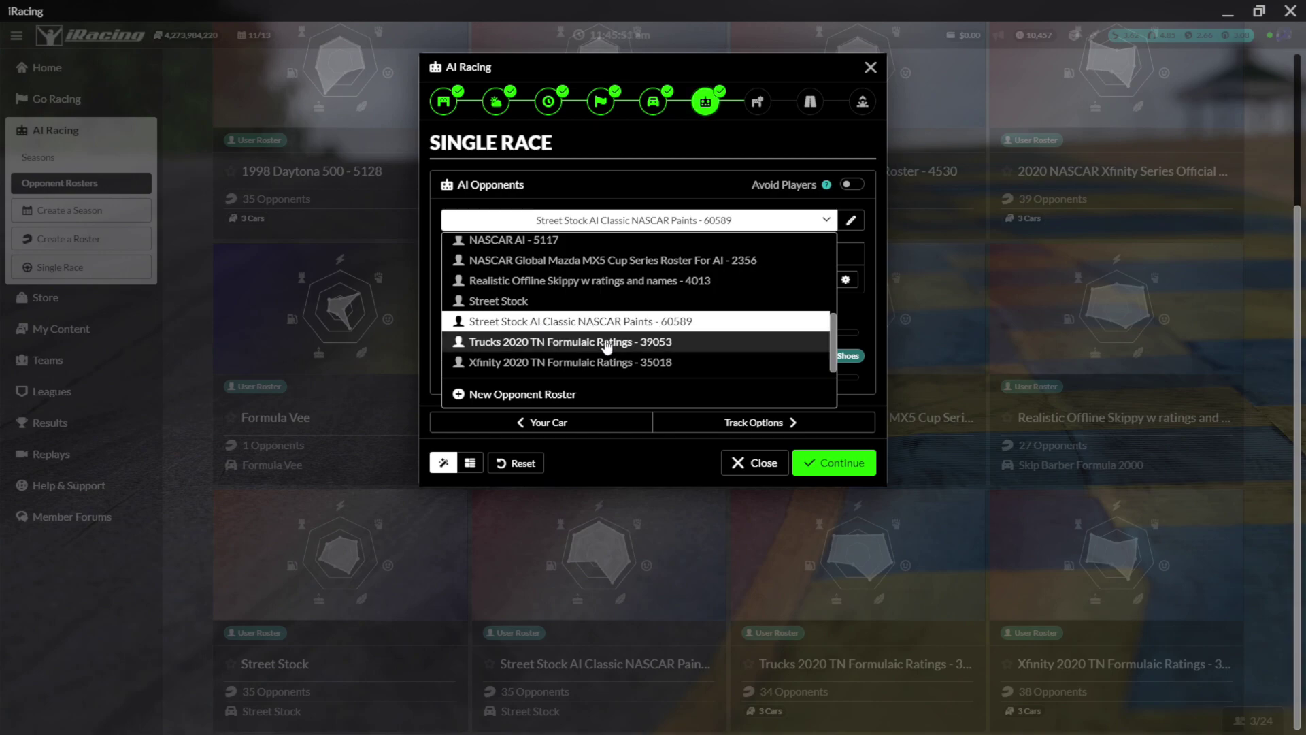
click(606, 344)
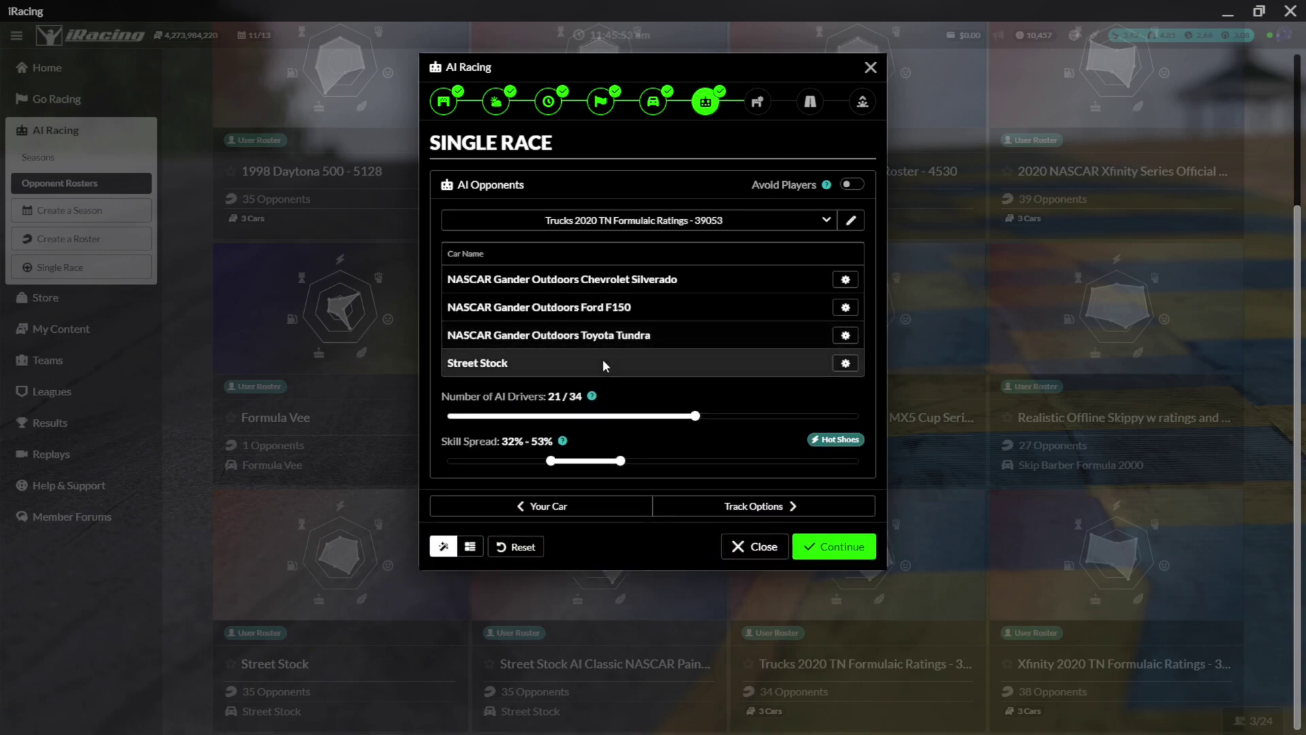
mouse_move(590, 335)
mouse_down()
mouse_move(592, 307)
mouse_move(594, 342)
mouse_up()
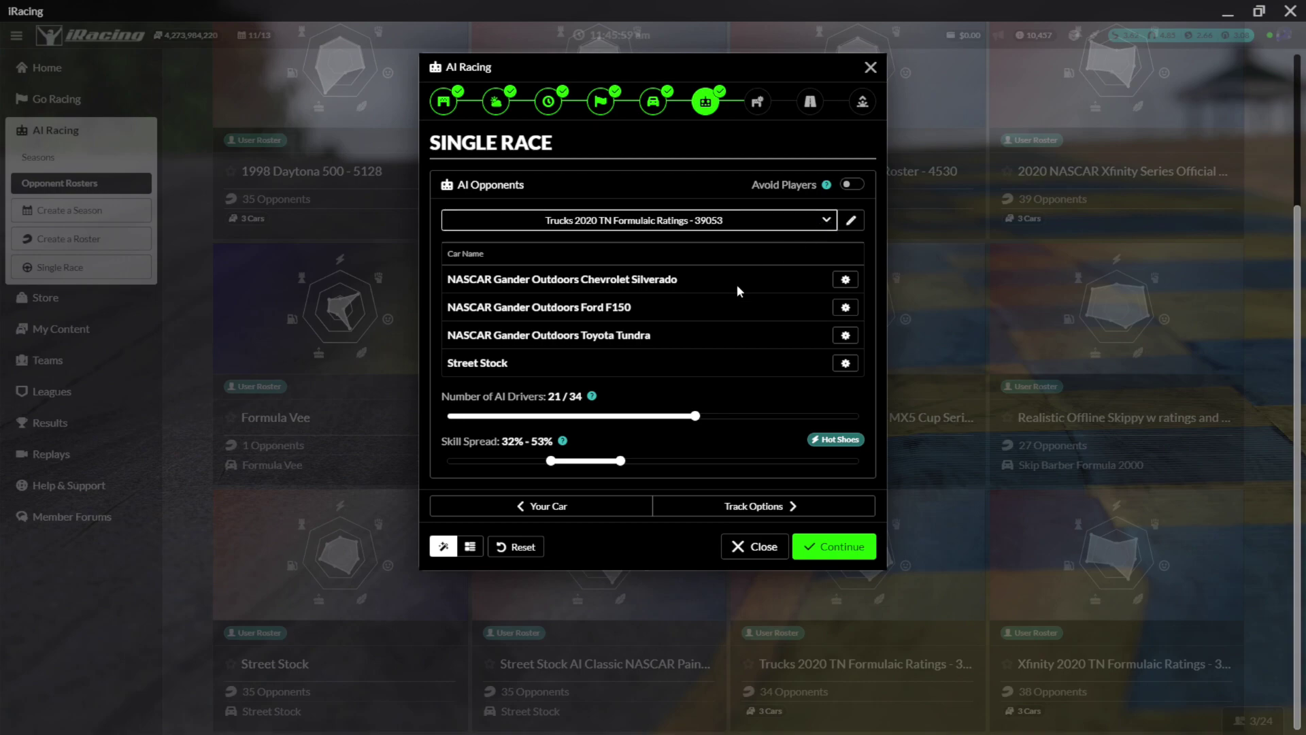
click(825, 220)
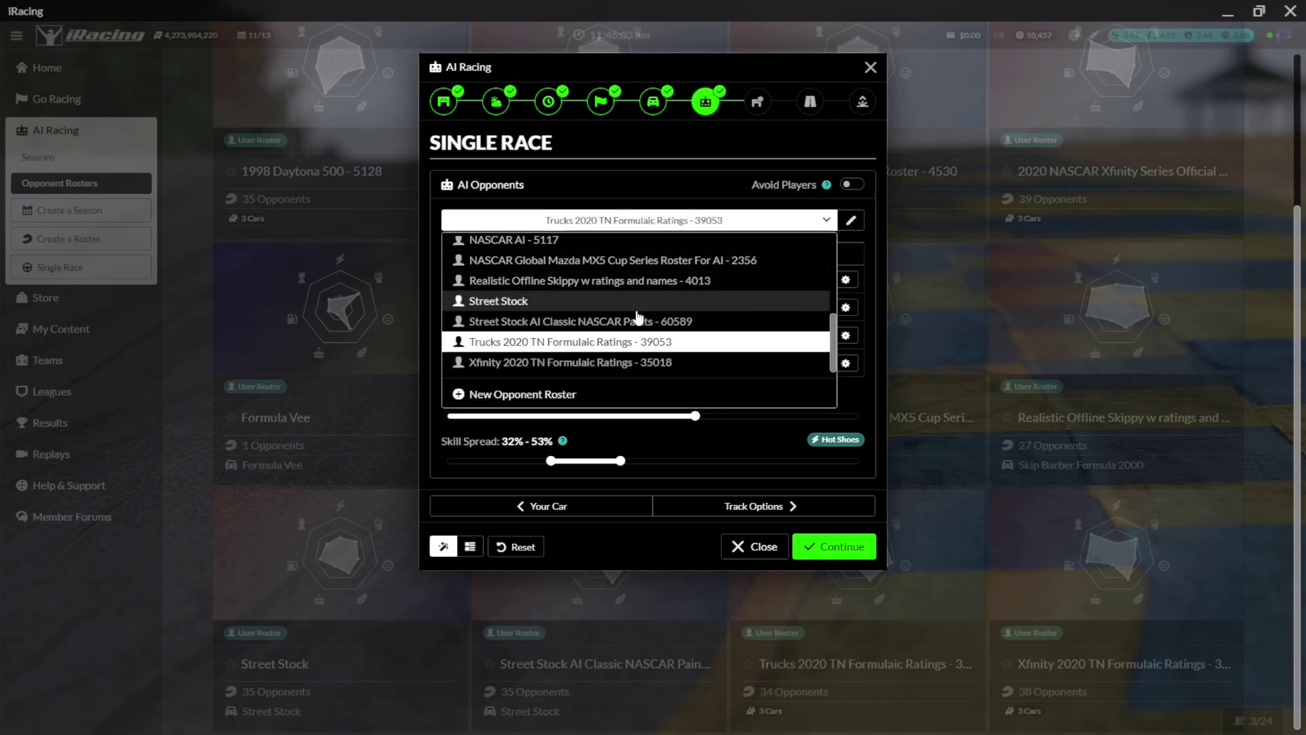
click(582, 322)
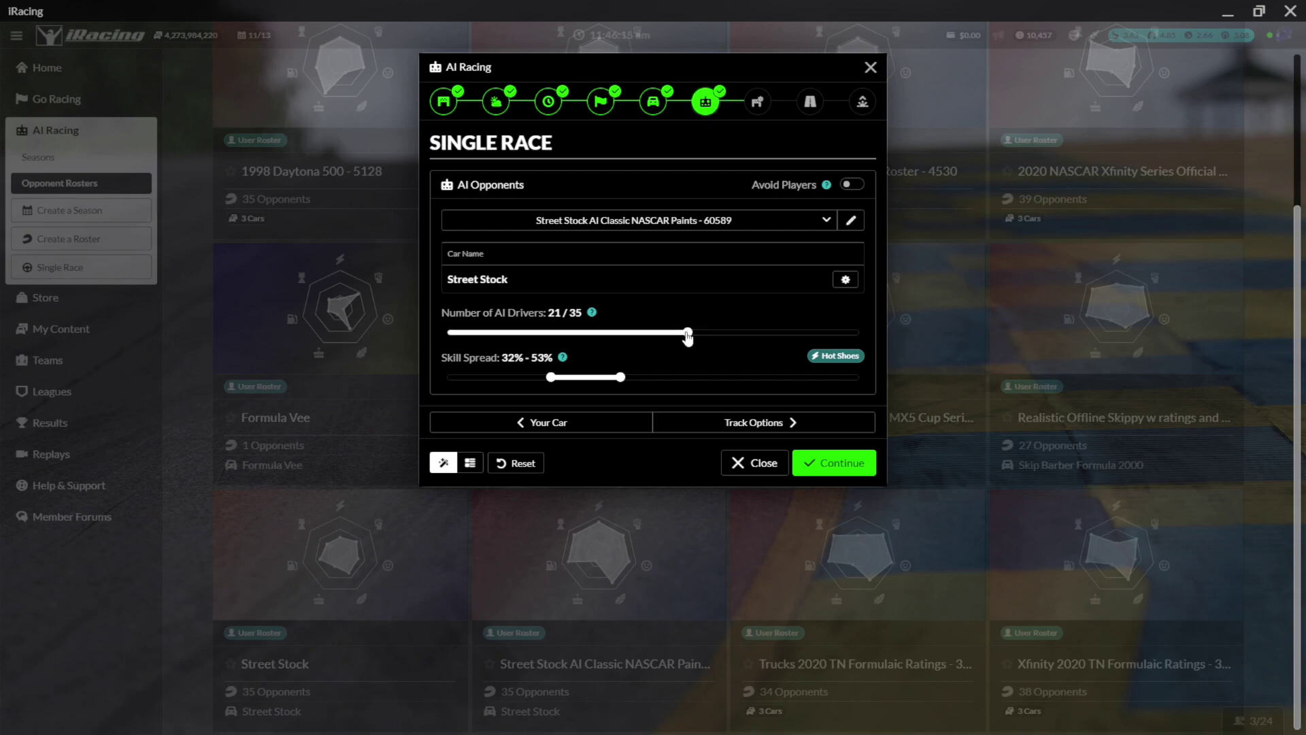
- Raise the AI field to 35/35 drivers with a 38%–58% skill spread
mouse_move(688, 335)
mouse_down()
mouse_move(449, 336)
mouse_move(867, 334)
mouse_up()
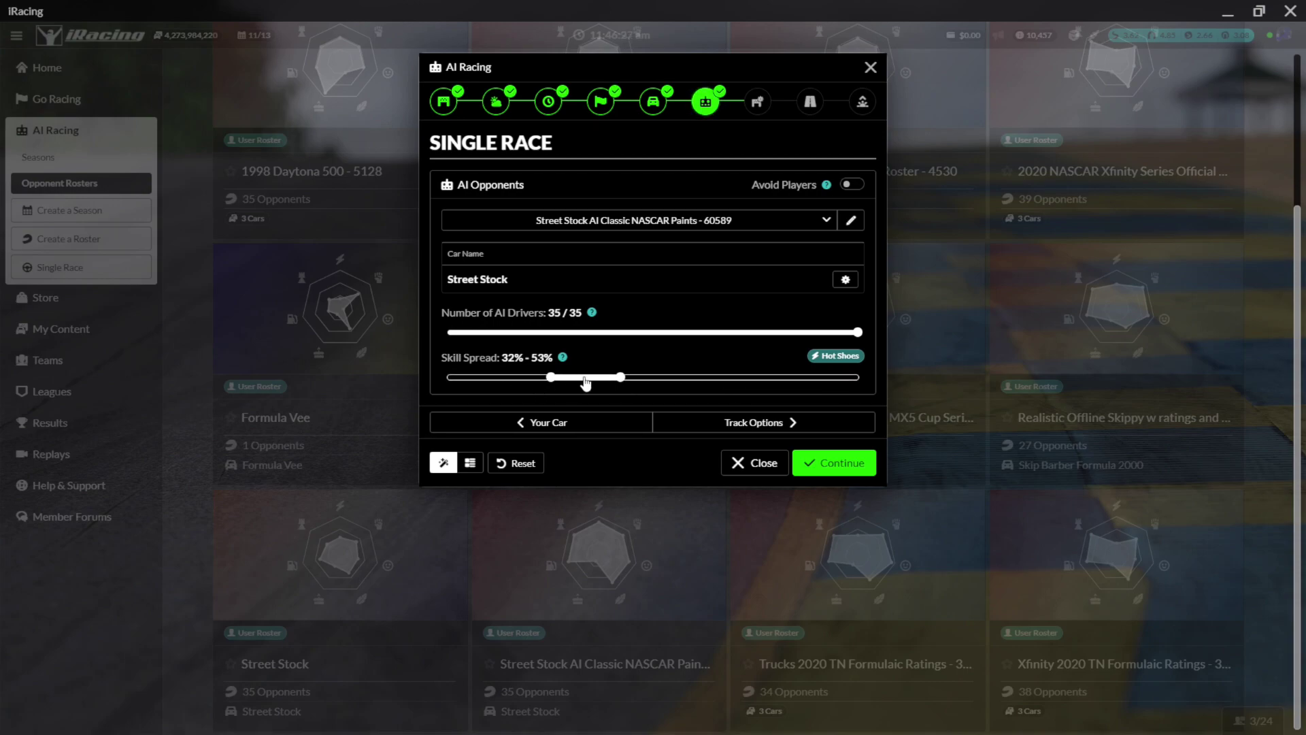
mouse_move(620, 383)
mouse_down()
mouse_move(700, 384)
mouse_move(617, 384)
mouse_move(643, 385)
mouse_up()
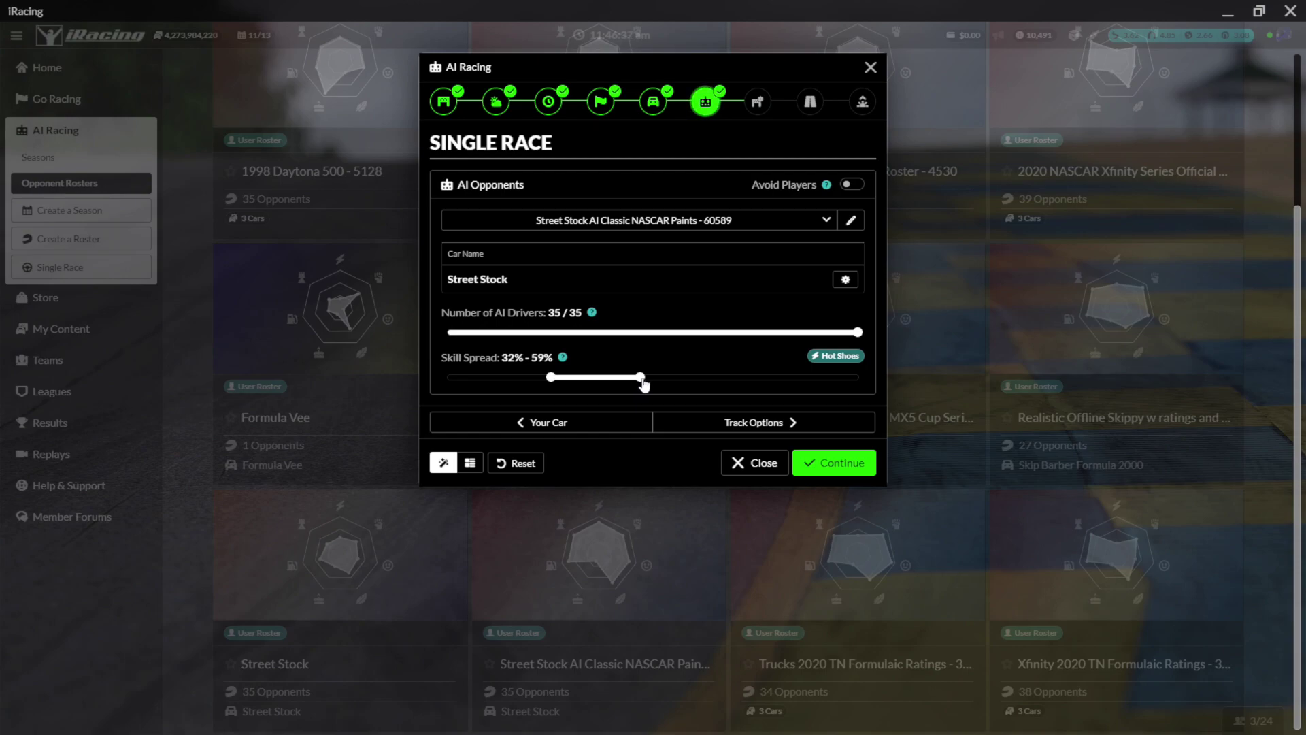
drag(641, 385, 637, 385)
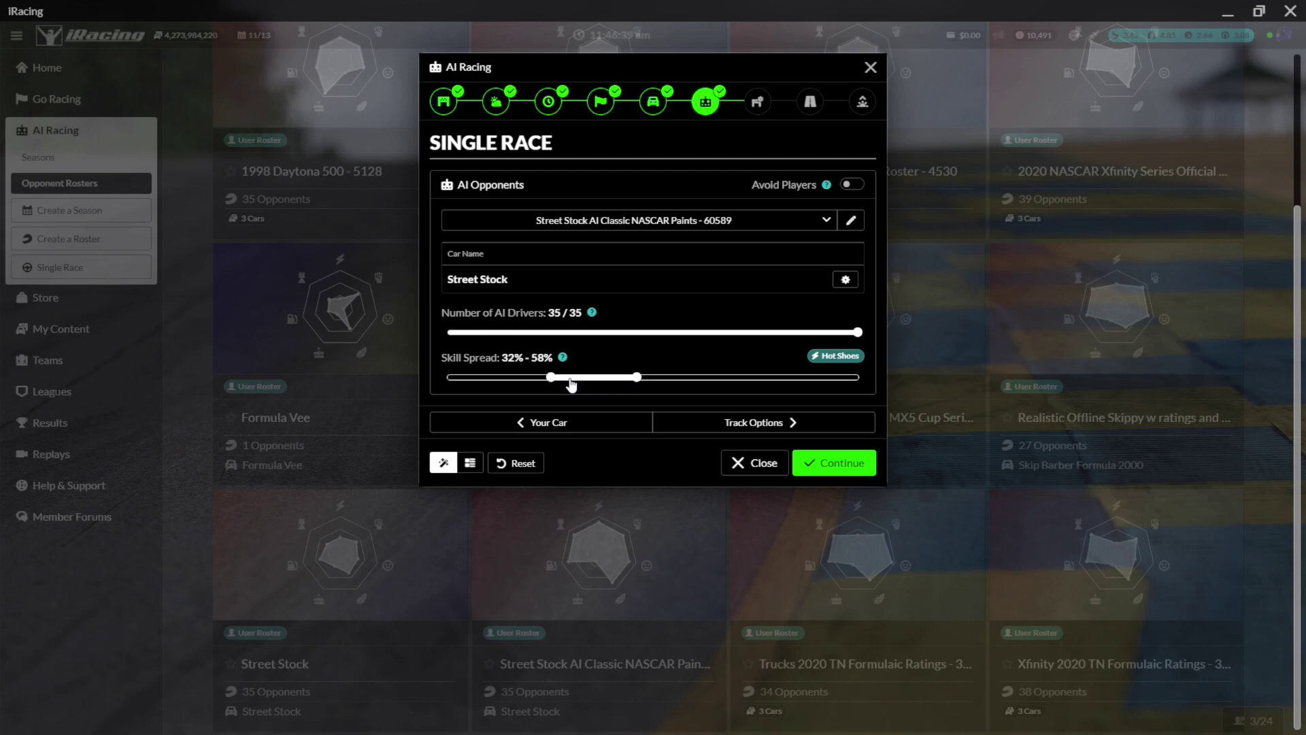
drag(551, 377, 570, 377)
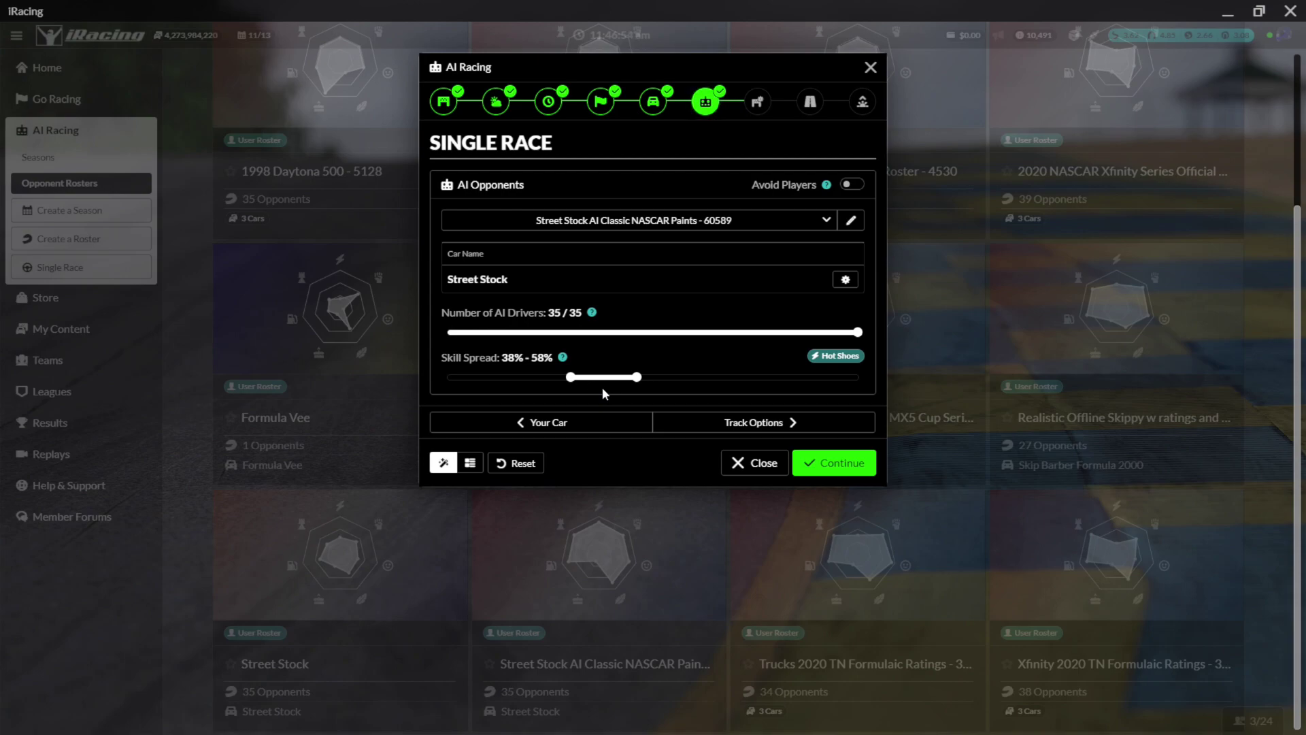
click(781, 424)
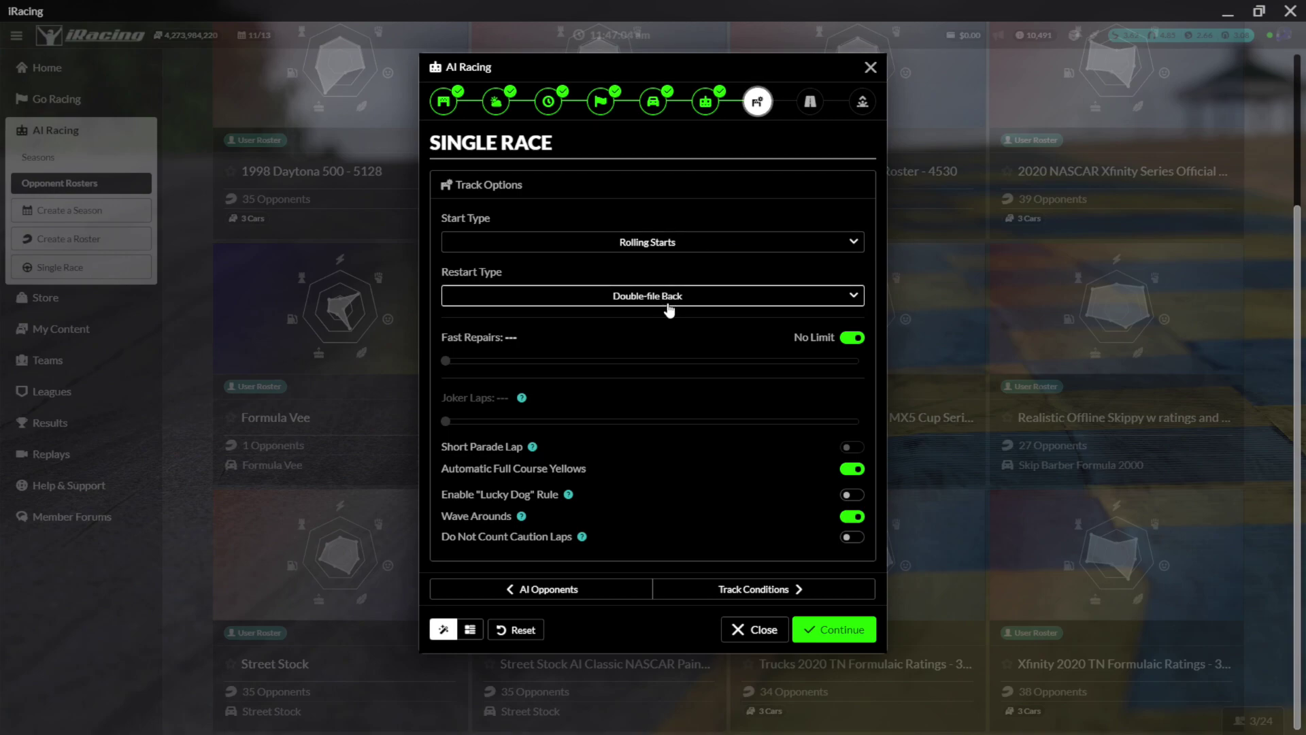
- Keep Double-file Back restarts, set fast repairs to 0, and enable the Lucky Dog rule
click(853, 295)
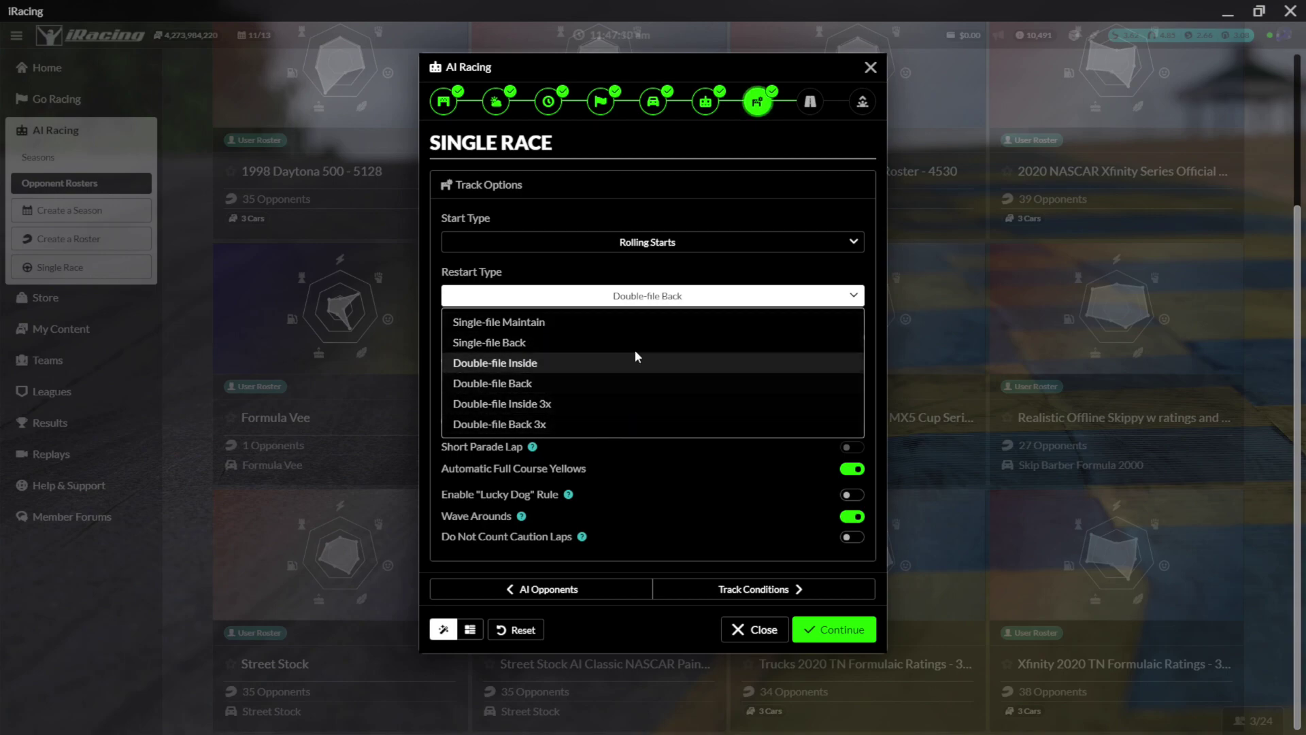
click(526, 386)
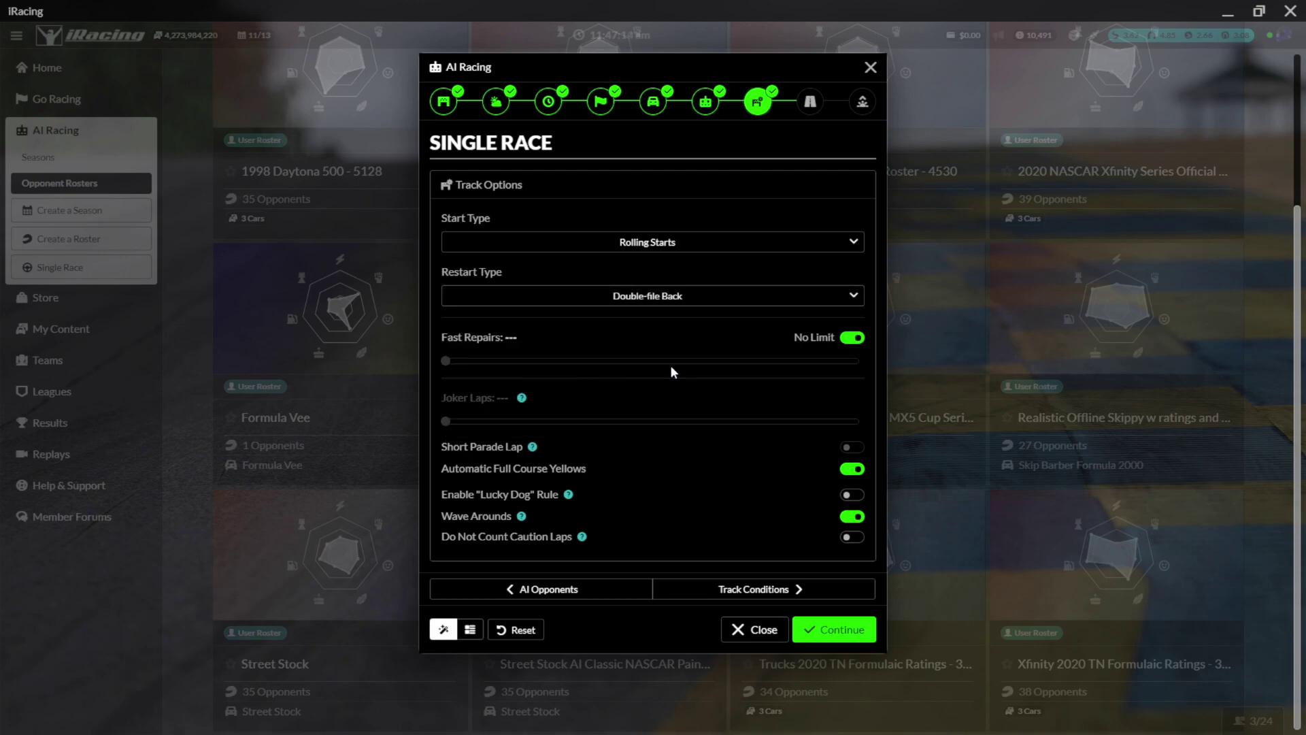
click(850, 338)
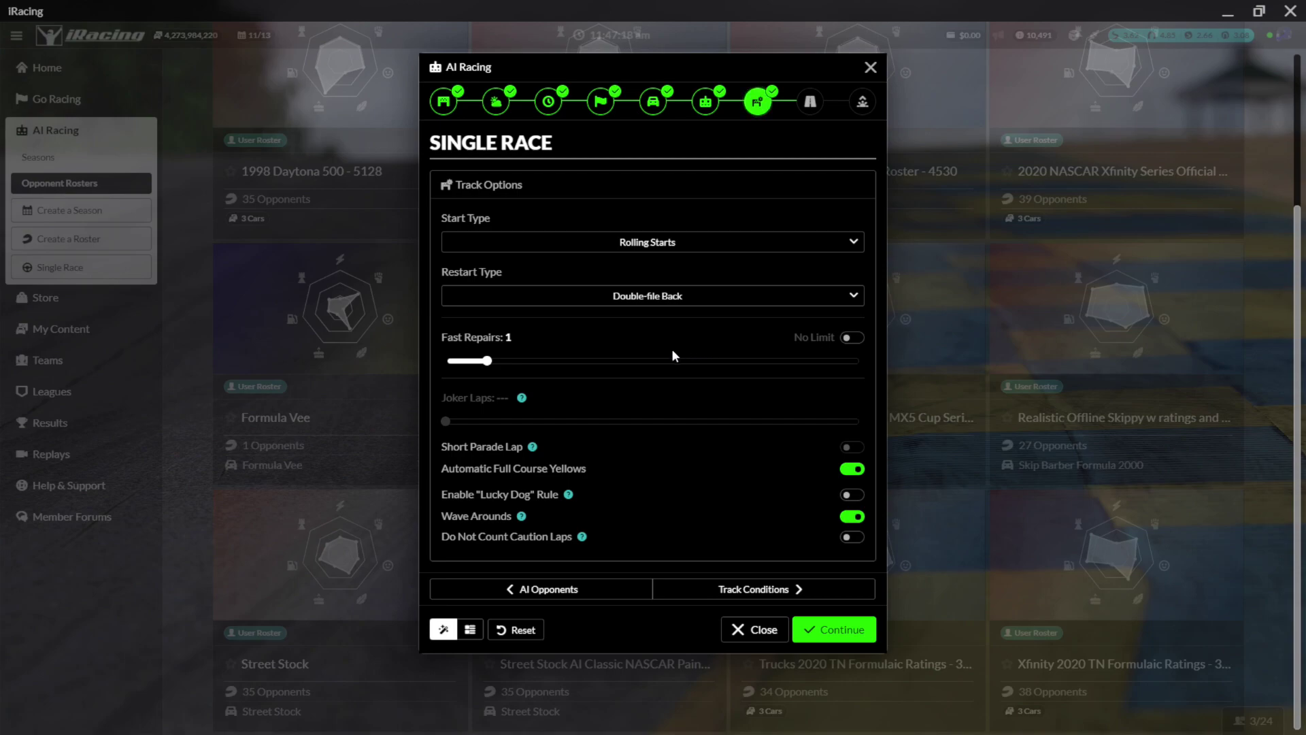
drag(612, 361, 438, 370)
click(851, 495)
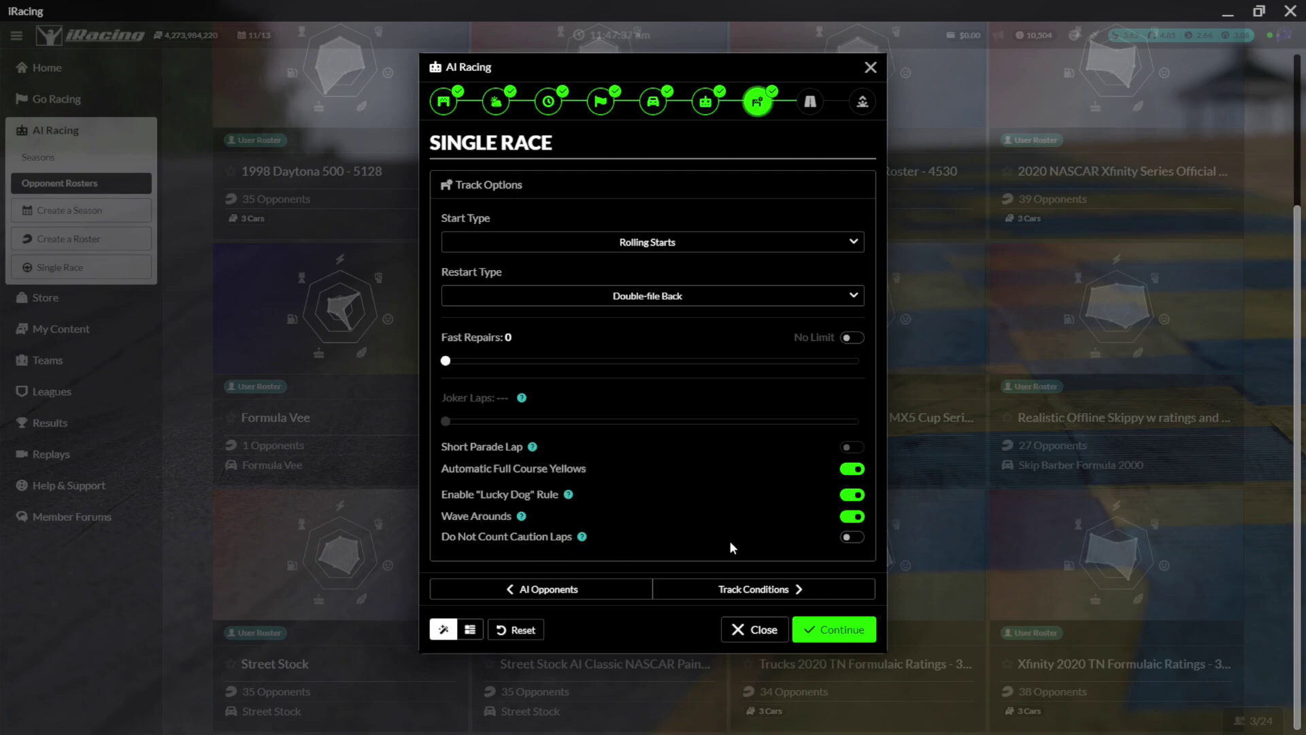
click(775, 592)
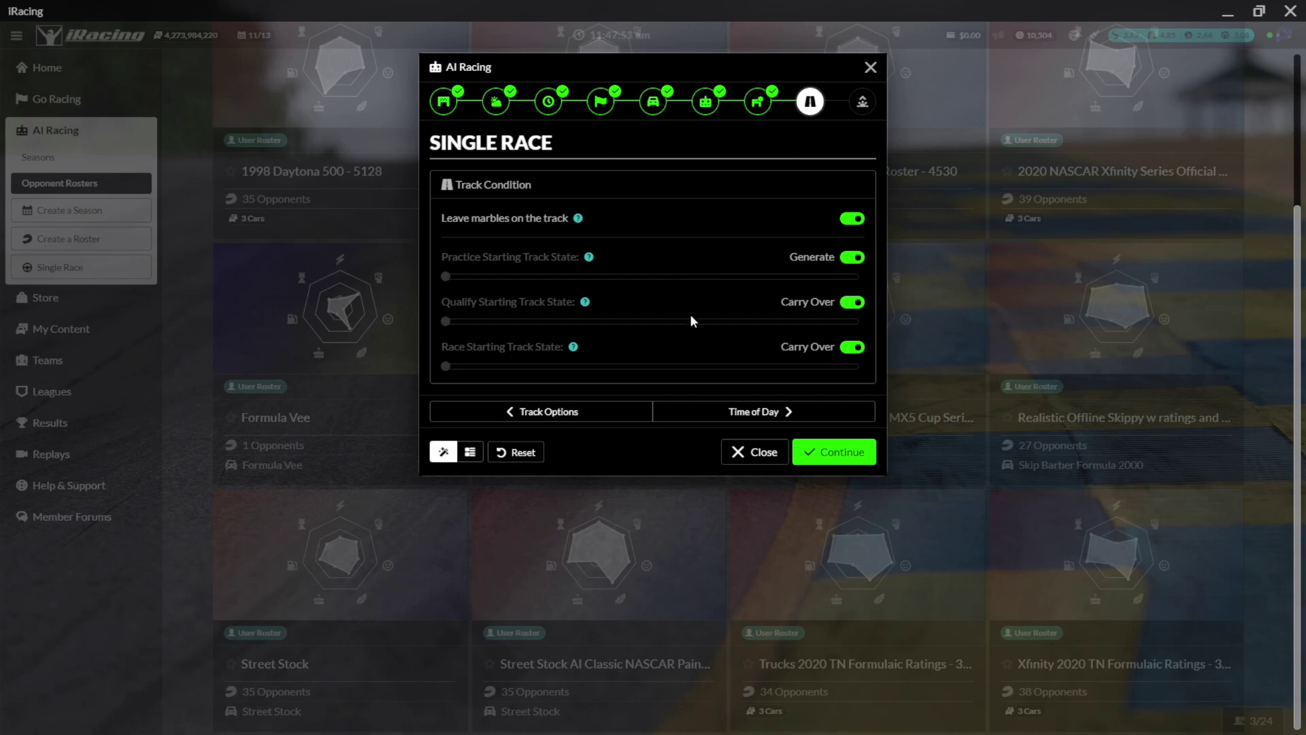
- Leave track conditions as they are and pick Sunset (7:37 pm) as the time of day
click(762, 413)
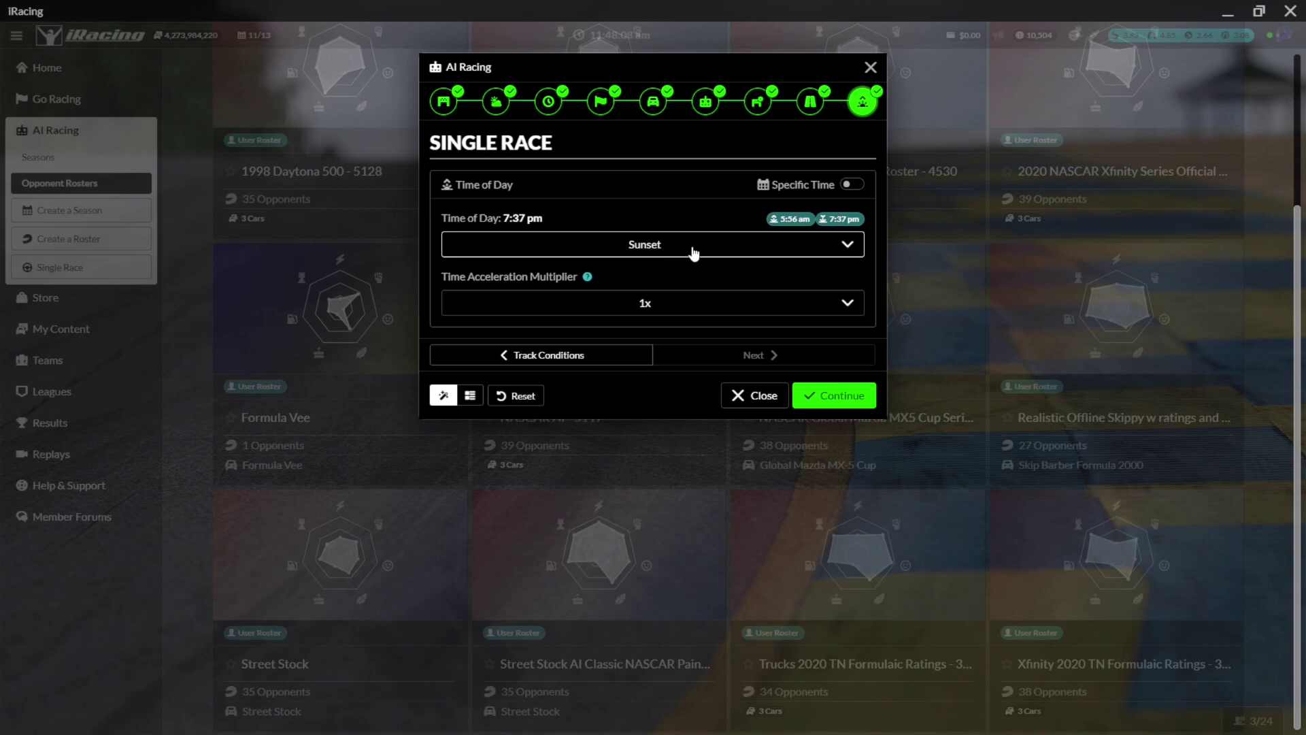
click(850, 185)
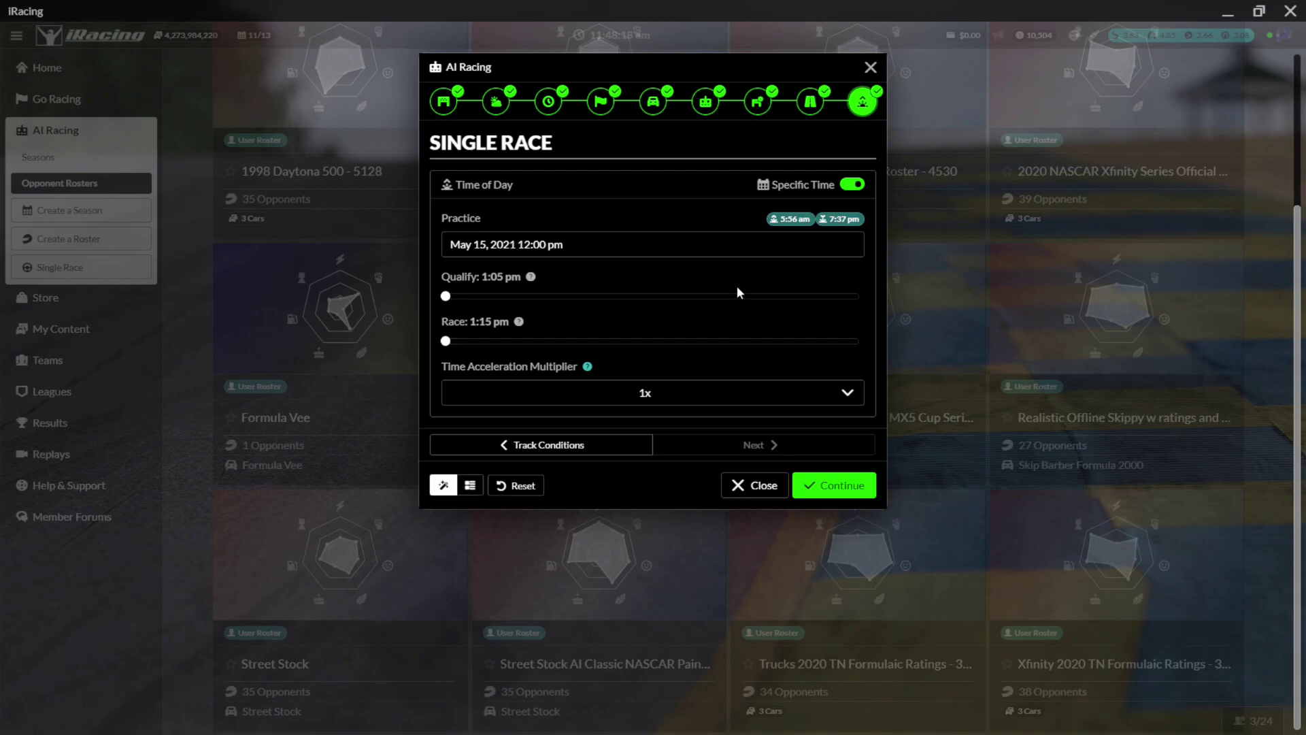
click(851, 185)
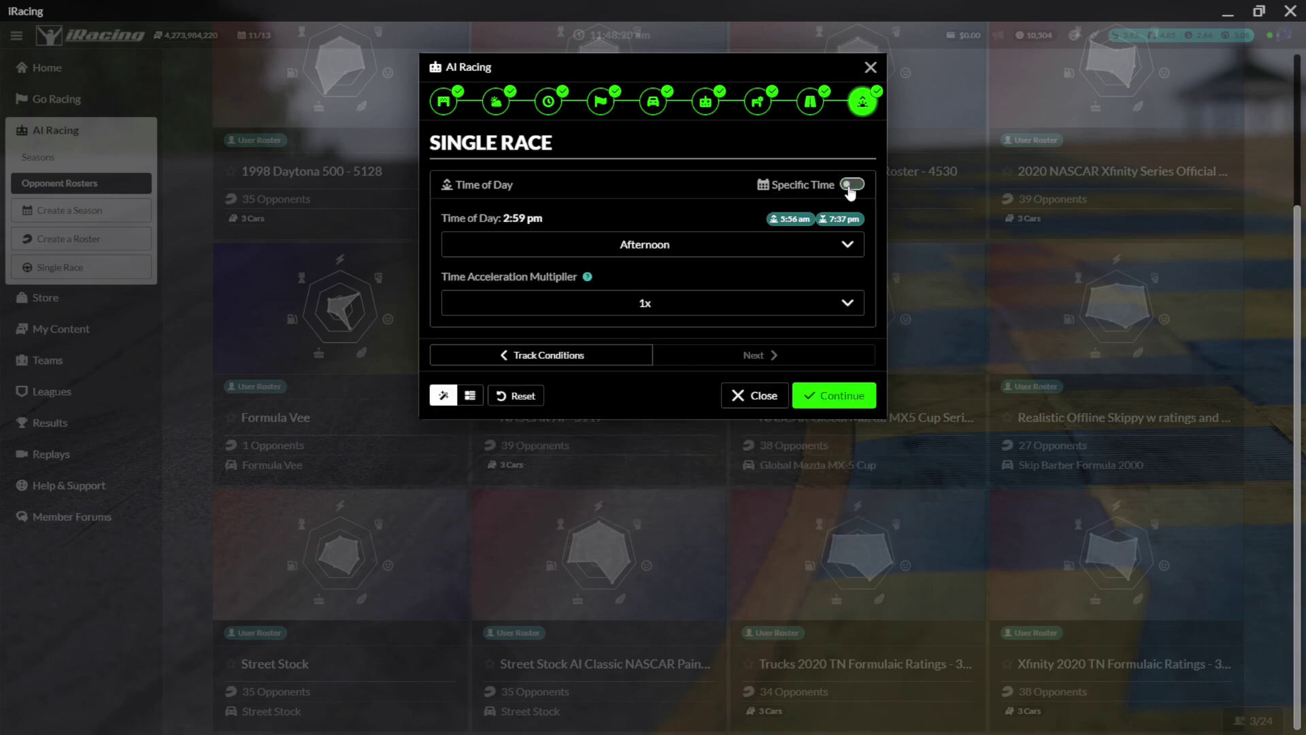
click(651, 245)
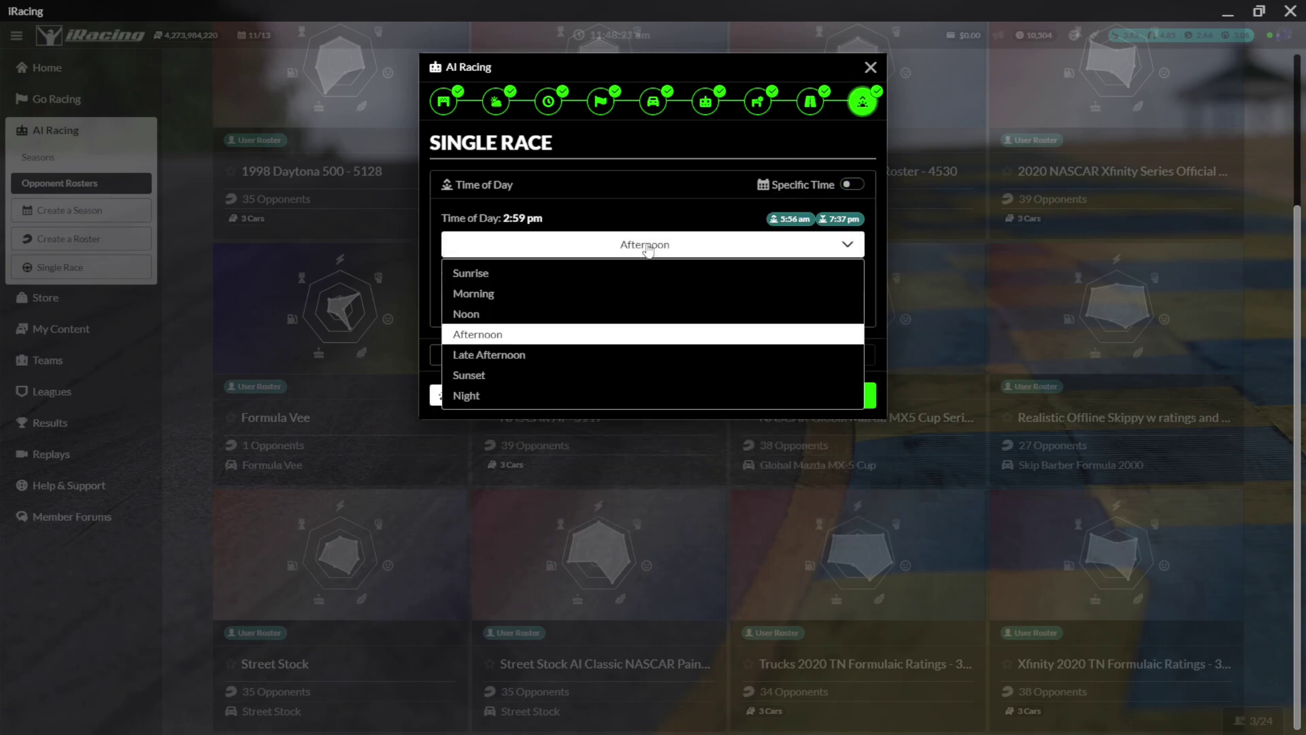
click(542, 375)
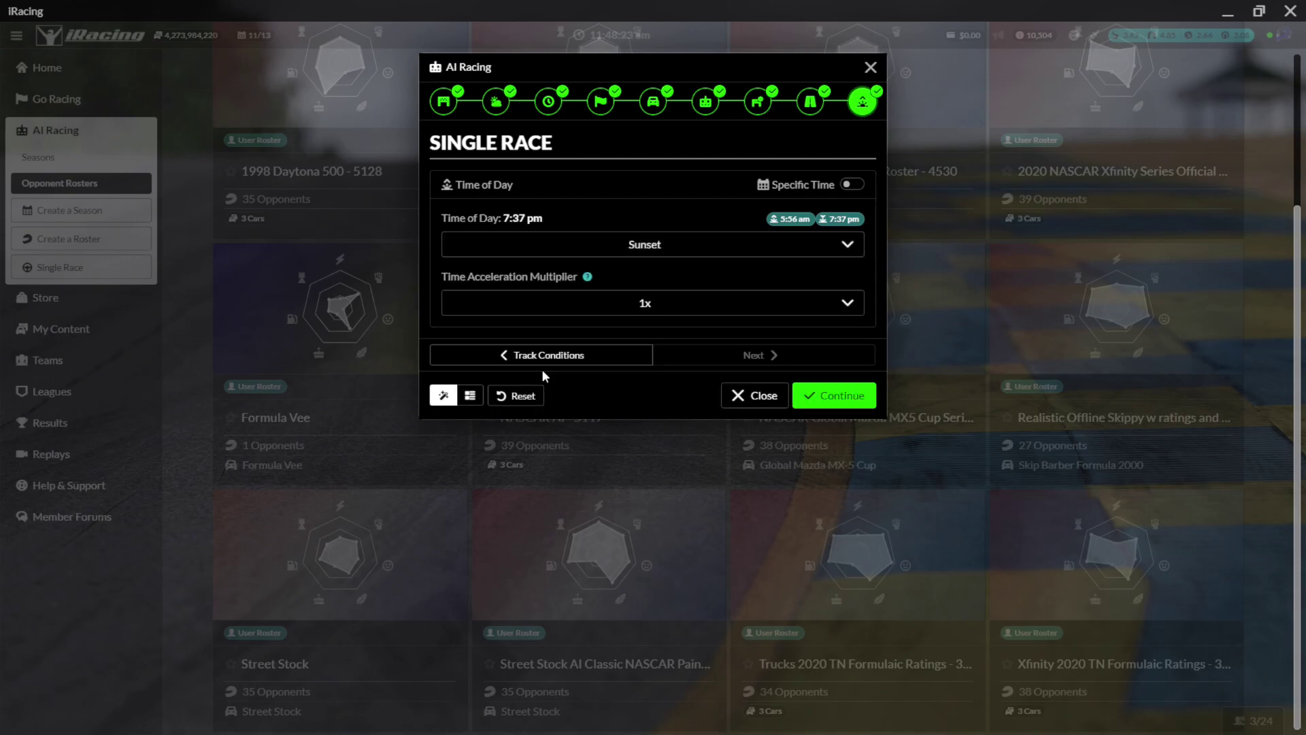
- Continue to the Summary listing Street Stock, Five Flags Speedway and Generated - Sunset weather
click(847, 400)
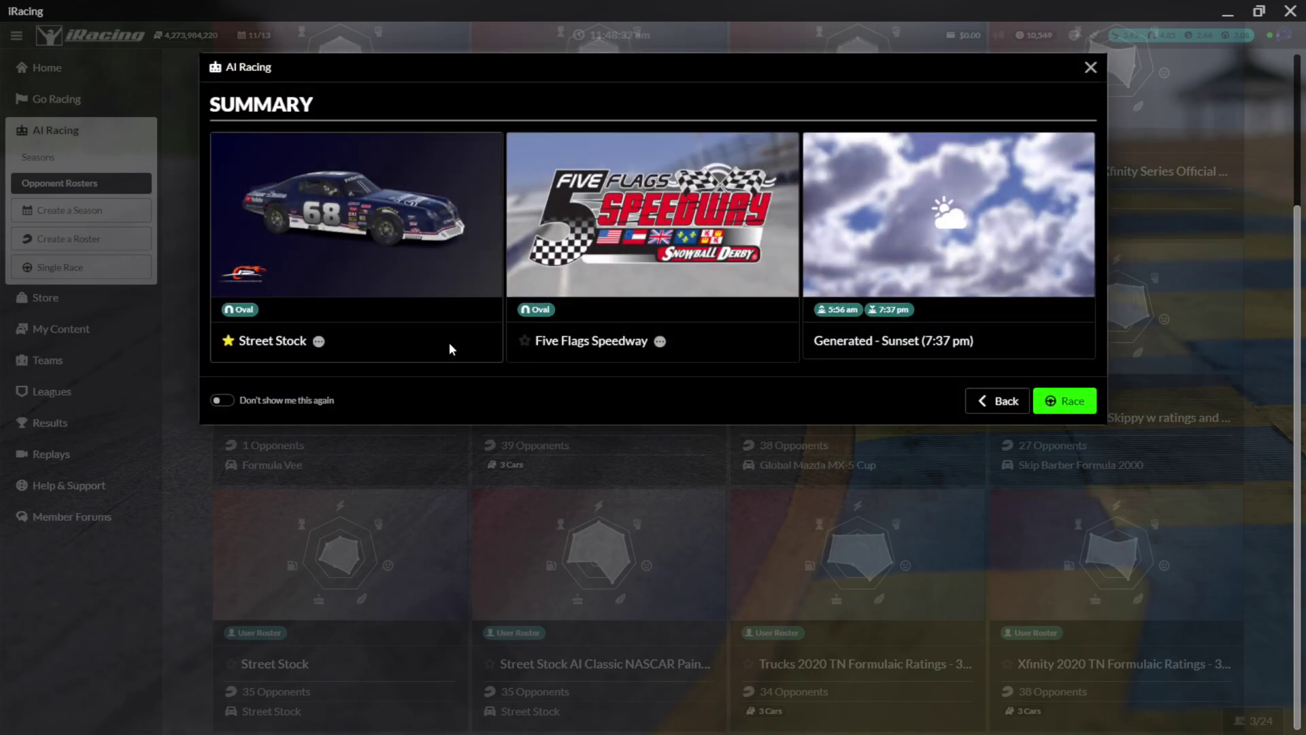